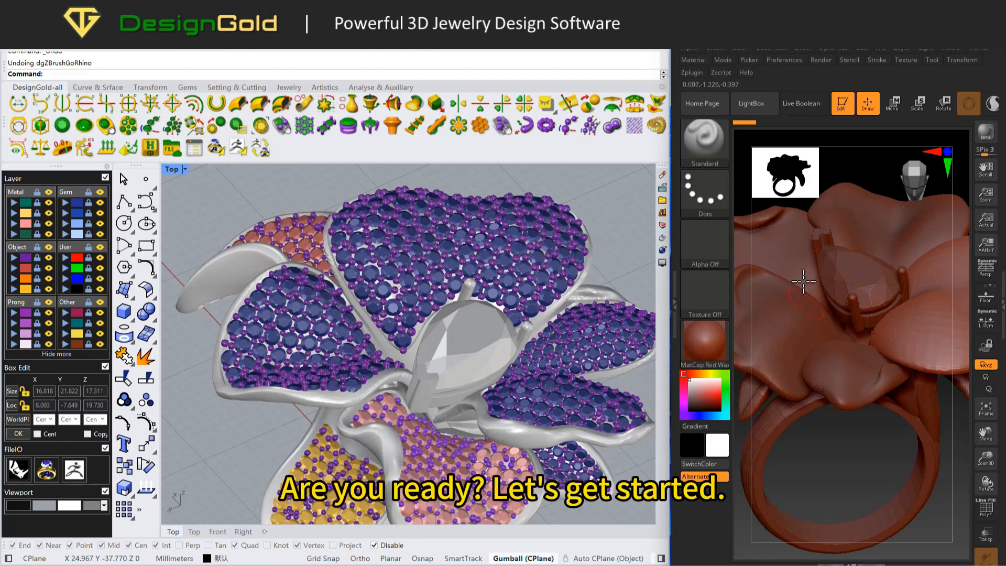
{"action": "left_click_drag", "start_coordinate": [859, 452], "coordinate": [825, 439]}
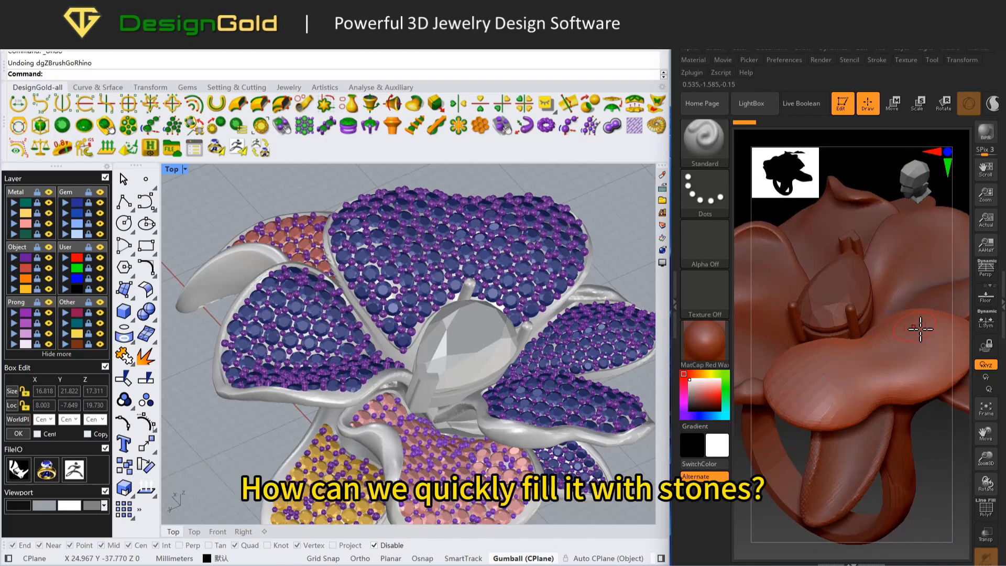
{"action": "left_click_drag", "start_coordinate": [919, 360], "coordinate": [865, 352]}
{"action": "right_click_drag", "start_coordinate": [602, 251], "coordinate": [369, 247]}
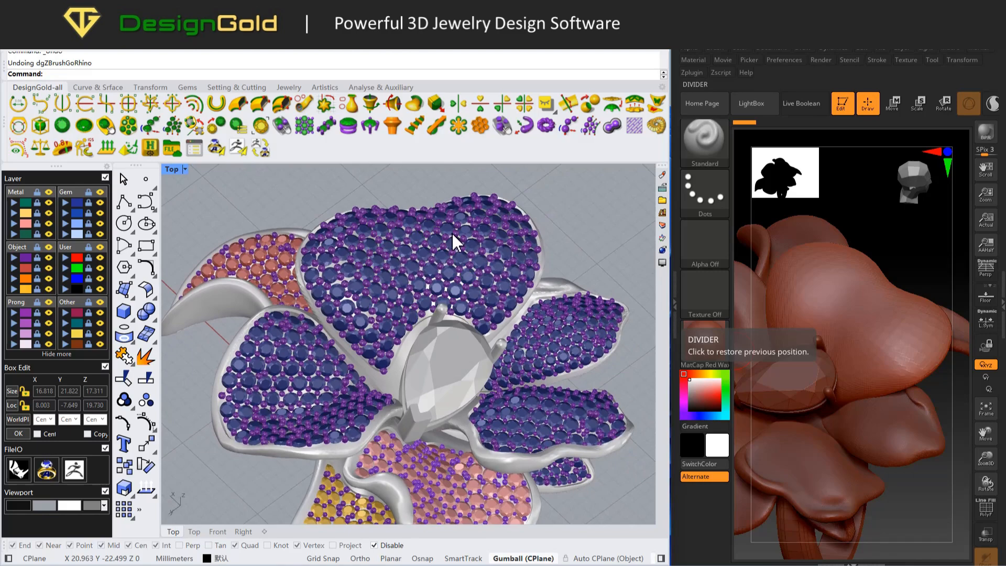
{"action": "right_click_drag", "start_coordinate": [456, 235], "coordinate": [498, 330]}
{"action": "scroll", "coordinate": [435, 273], "scroll_direction": "up", "scroll_amount": 8}
{"action": "right_click_drag", "start_coordinate": [458, 390], "coordinate": [469, 374]}
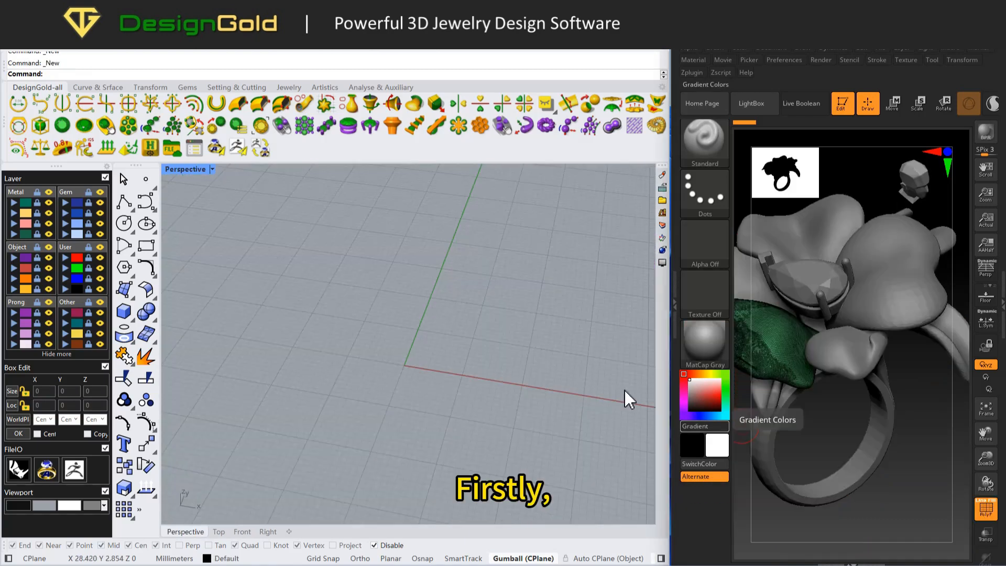
- In ZBrush, make the large two-lobed petal beside the centre gem active and import it into Rhino as the active subtool
{"action": "left_click_drag", "start_coordinate": [822, 431], "coordinate": [883, 348]}
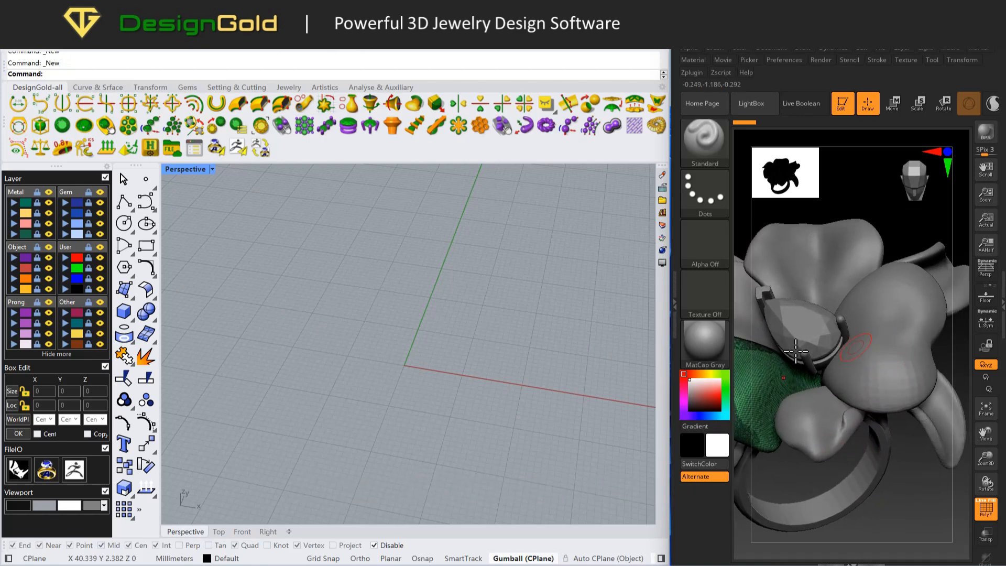
{"action": "left_click", "coordinate": [879, 347], "text": "alt"}
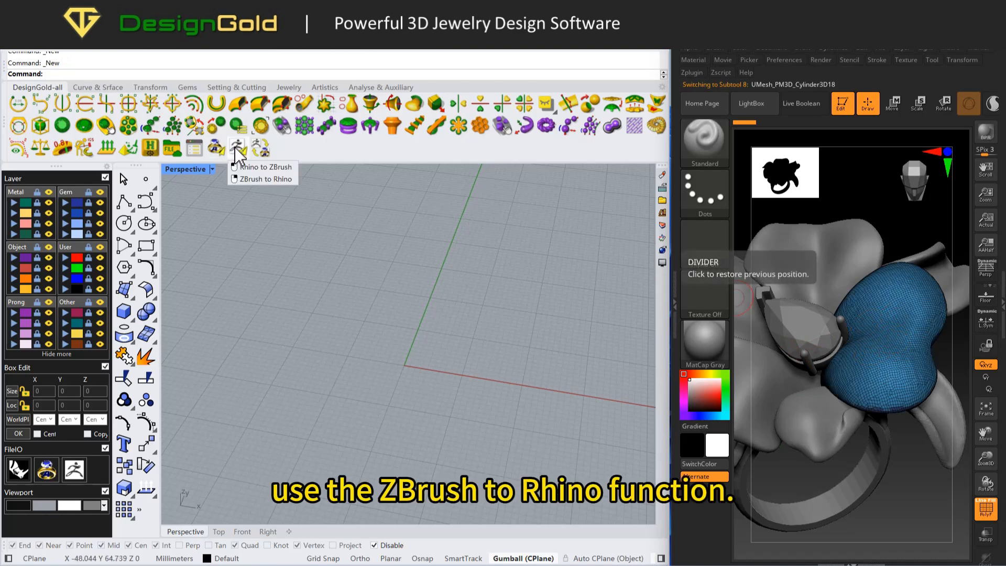
{"action": "left_click", "coordinate": [251, 178]}
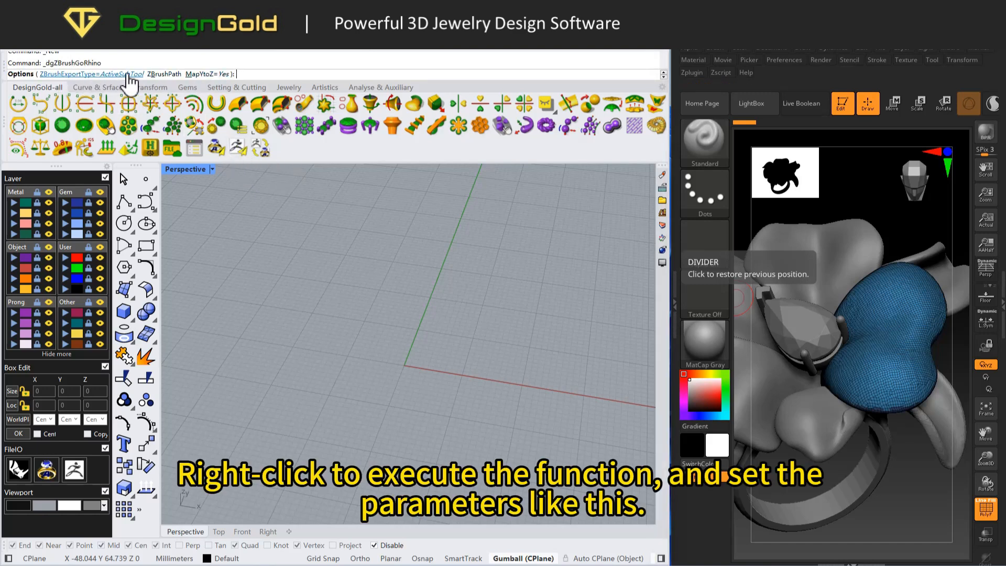
{"action": "right_click", "coordinate": [273, 215]}
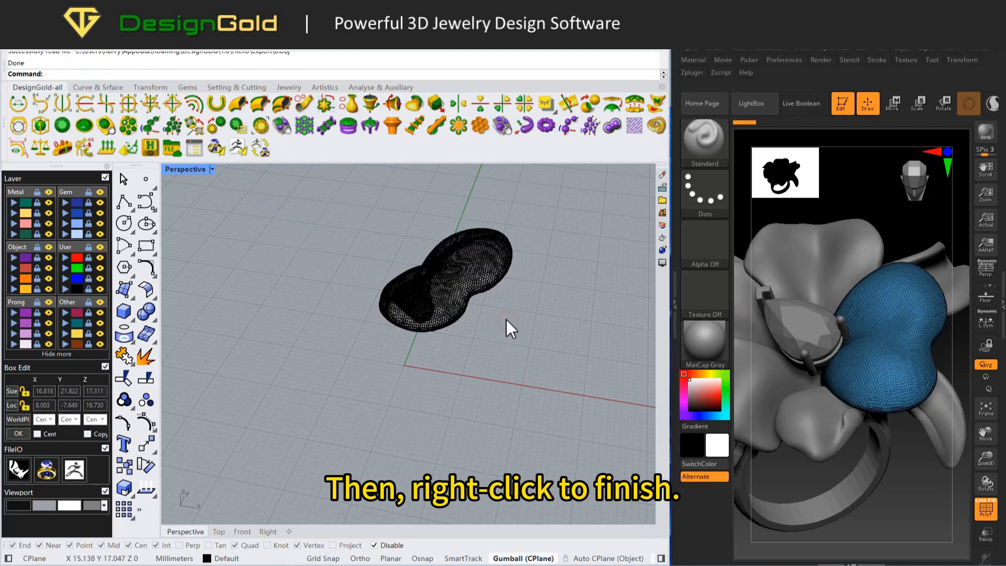
- Set the Perspective viewport's display mode to Shaded to show the imported petal as a solid surface
{"action": "right_click_drag", "start_coordinate": [489, 312], "coordinate": [473, 309]}
{"action": "scroll", "coordinate": [473, 309], "scroll_direction": "up", "scroll_amount": 3}
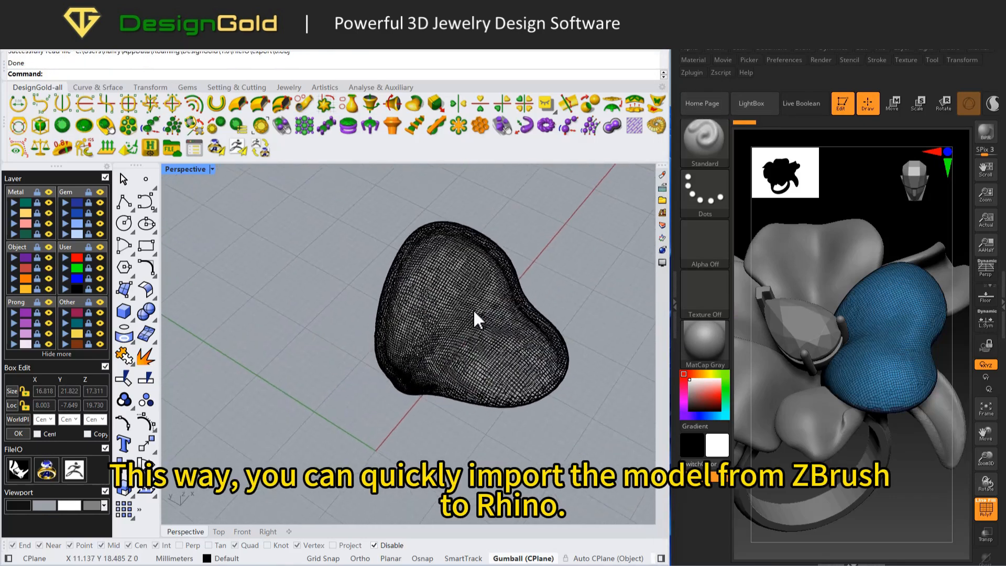
{"action": "left_click", "coordinate": [212, 169]}
{"action": "left_click", "coordinate": [241, 203]}
{"action": "mouse_move", "coordinate": [341, 260]}
{"action": "right_mouse_down"}
{"action": "mouse_move", "coordinate": [476, 299]}
{"action": "mouse_move", "coordinate": [456, 300]}
{"action": "right_mouse_up"}
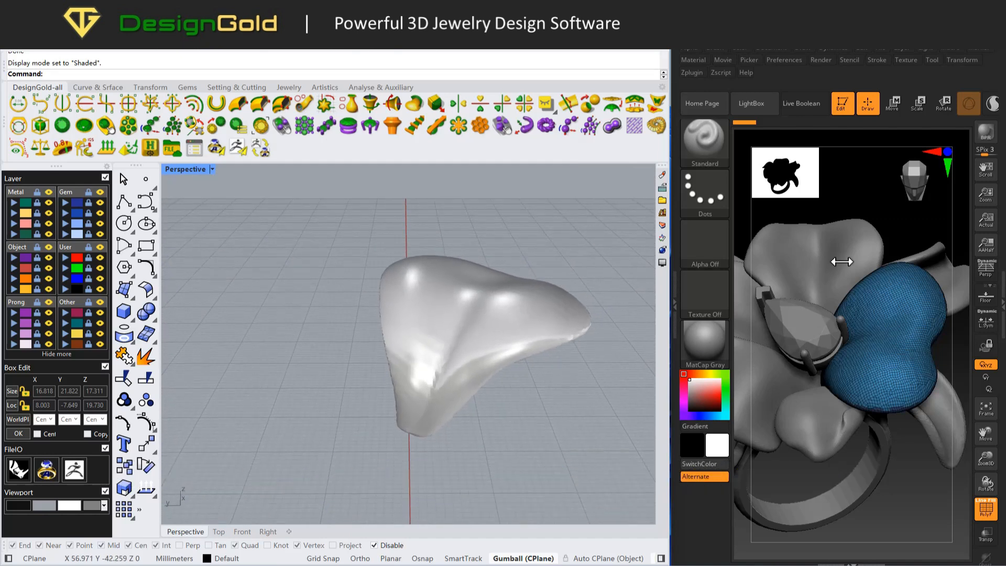
- Import the centre gem with its prong setting, and the back petal behind it, from ZBrush into Rhino
{"action": "left_click", "coordinate": [832, 326], "text": "alt"}
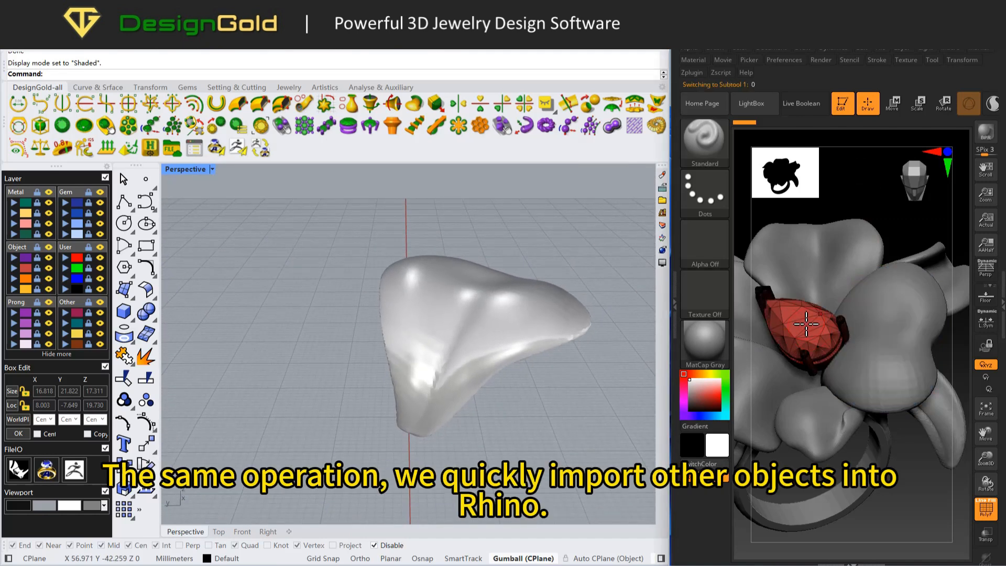
{"action": "left_click", "coordinate": [240, 149]}
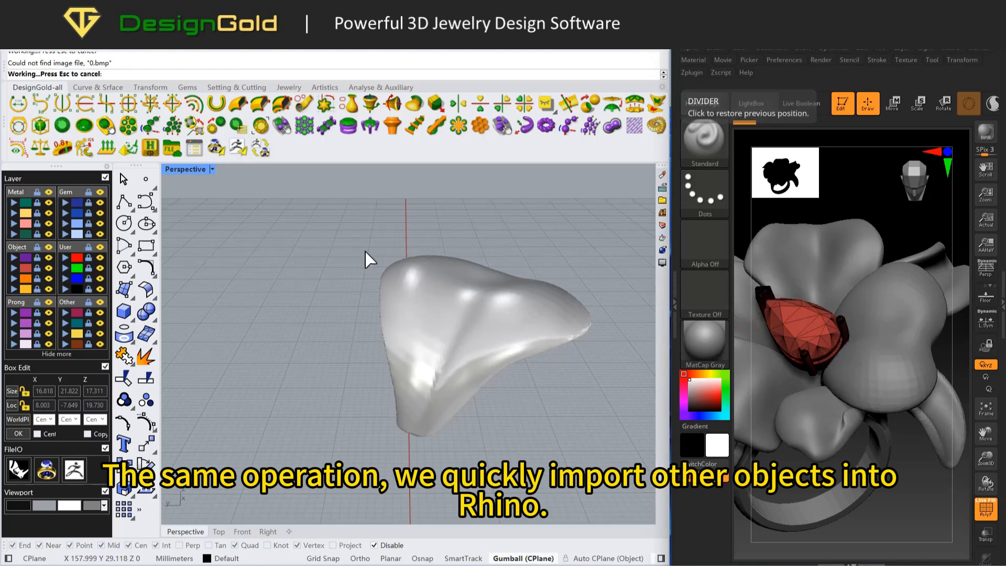
{"action": "left_click", "coordinate": [468, 228]}
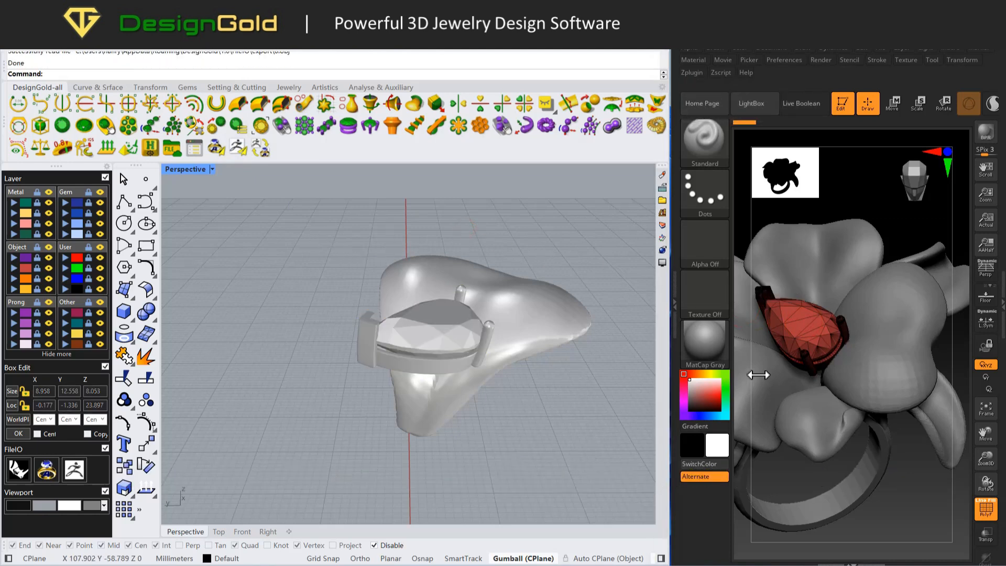
{"action": "left_click", "coordinate": [818, 265], "text": "alt"}
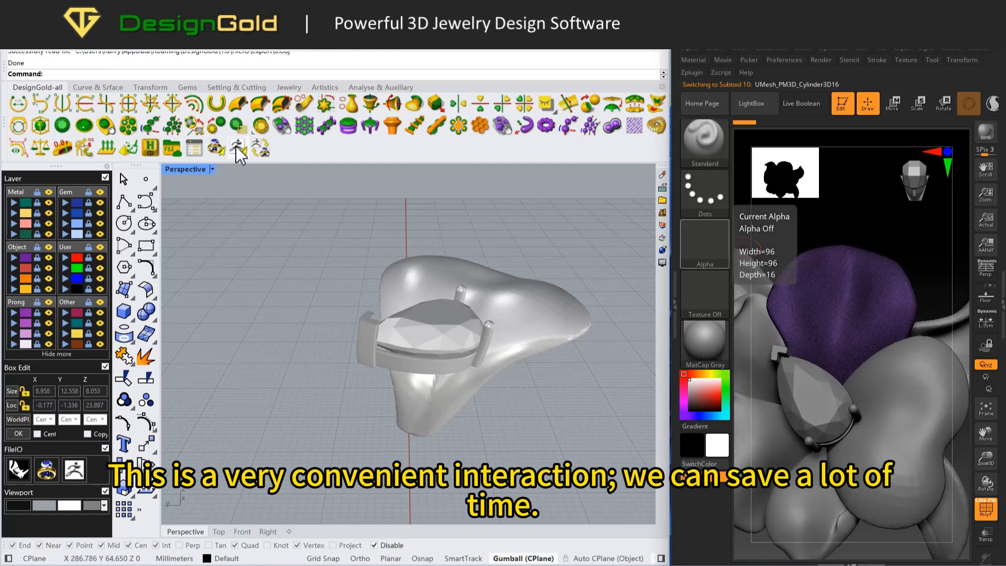
{"action": "left_click", "coordinate": [236, 148]}
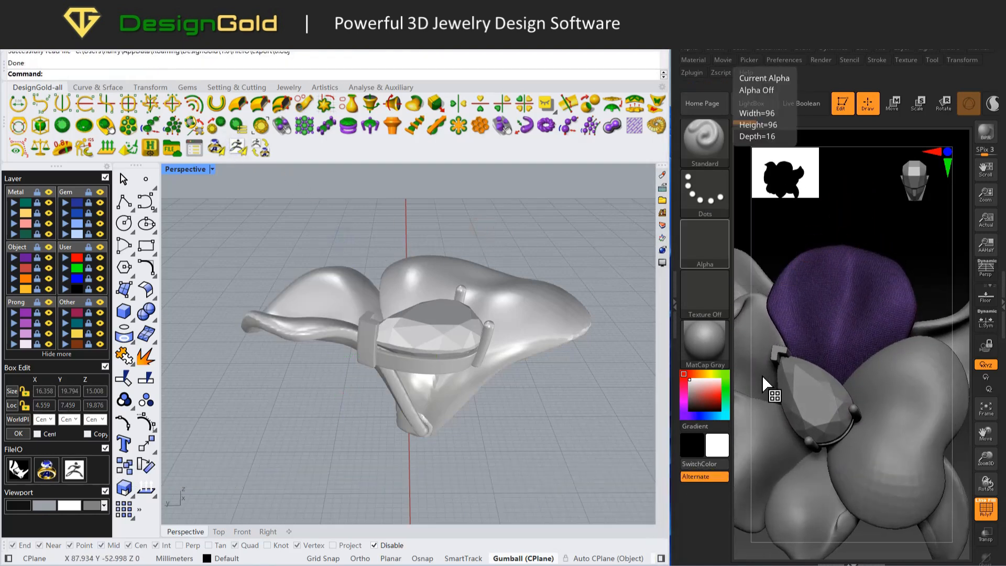
{"action": "right_click_drag", "start_coordinate": [495, 218], "coordinate": [553, 222]}
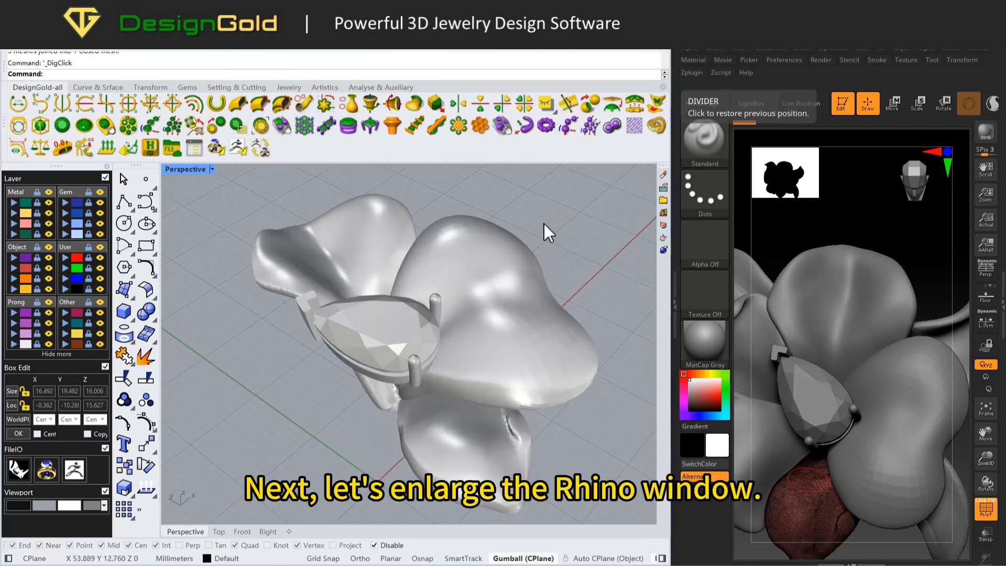
- Enlarge the Rhino window and start a simple curve on the two-lobed petal mesh, where it meets the neighbouring petal
{"action": "left_click", "coordinate": [634, 40]}
{"action": "right_click_drag", "start_coordinate": [718, 226], "coordinate": [629, 308]}
{"action": "left_click", "coordinate": [627, 306]}
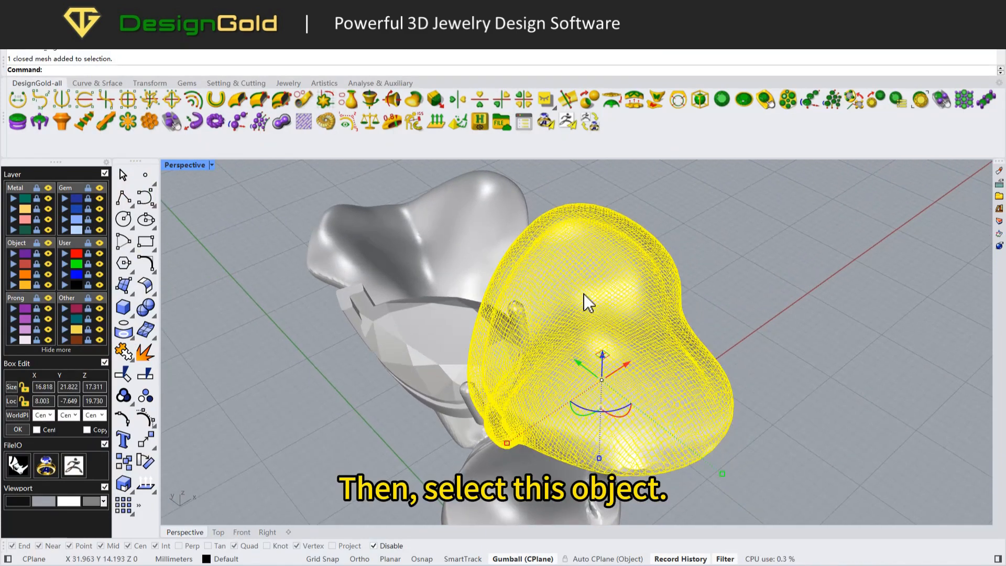
{"action": "left_click", "coordinate": [35, 100]}
{"action": "mouse_move", "coordinate": [528, 312]}
{"action": "right_mouse_down"}
{"action": "mouse_move", "coordinate": [521, 336]}
{"action": "mouse_move", "coordinate": [512, 331]}
{"action": "mouse_move", "coordinate": [524, 299]}
{"action": "right_mouse_up"}
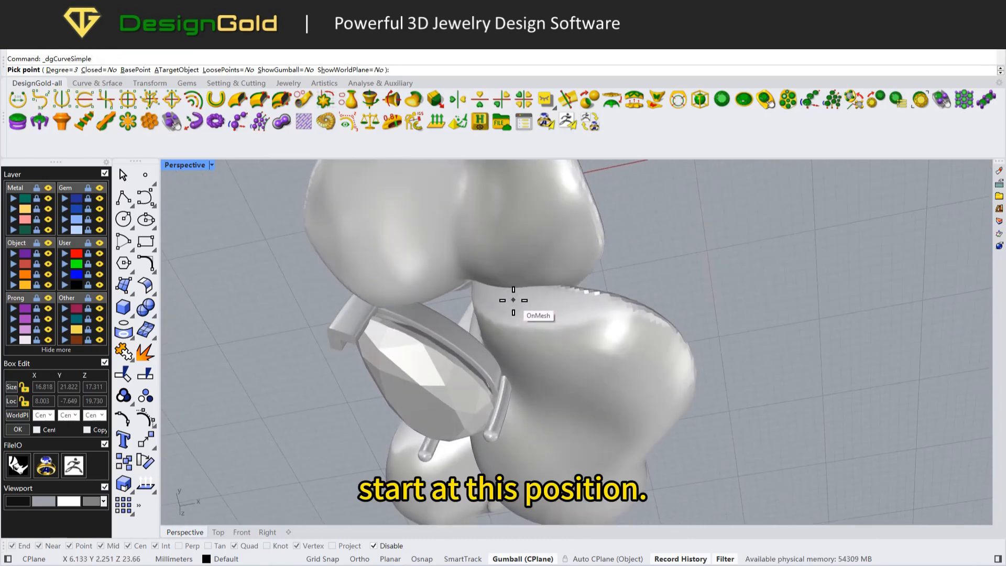
{"action": "left_click", "coordinate": [515, 296]}
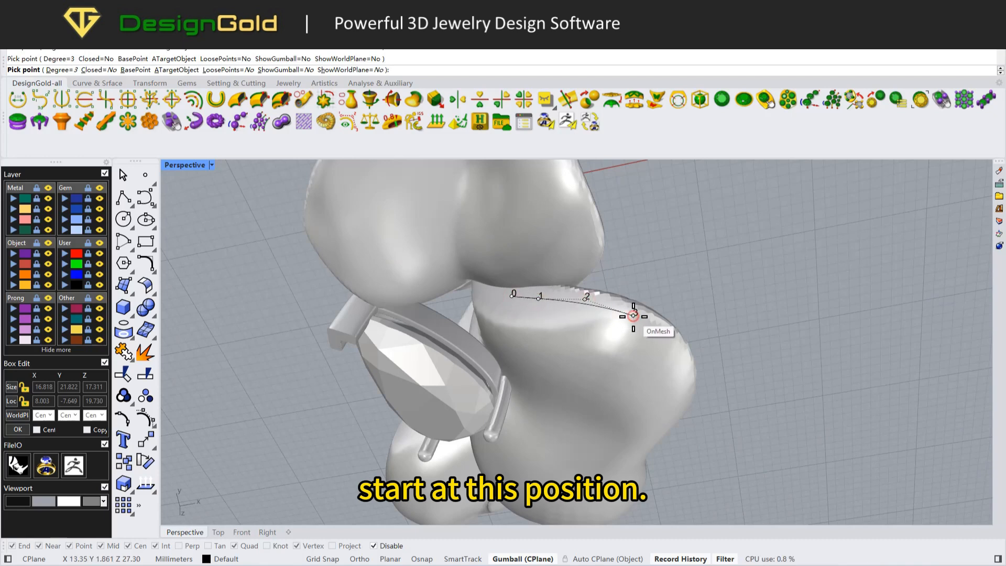
- Continue the curve with points along the rounded outer edge of the petal's first lobe
{"action": "scroll", "coordinate": [559, 294], "scroll_direction": "up", "scroll_amount": 4}
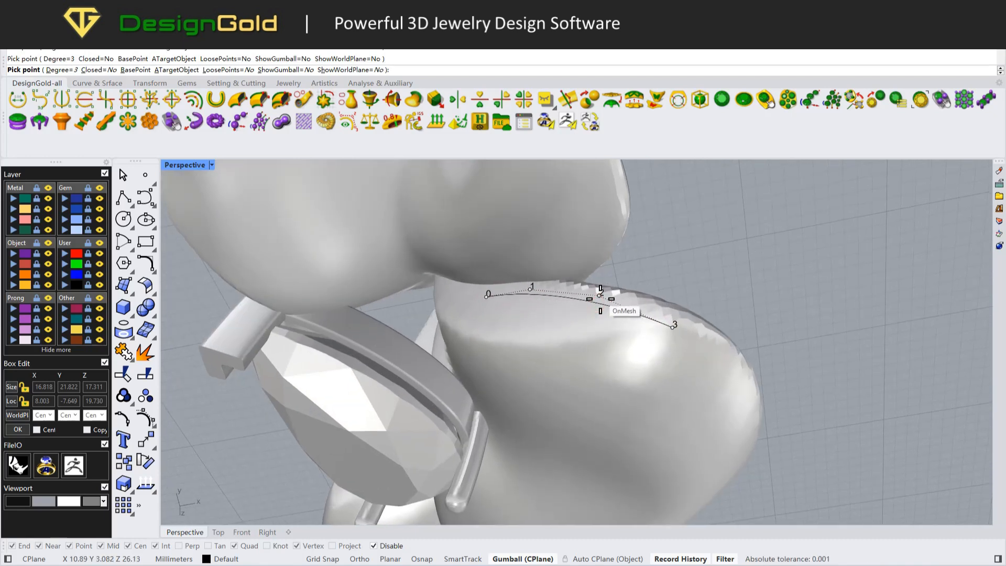
{"action": "left_click", "coordinate": [713, 354]}
{"action": "right_click_drag", "start_coordinate": [713, 354], "coordinate": [528, 268]}
{"action": "left_click", "coordinate": [592, 273]}
{"action": "right_click_drag", "start_coordinate": [592, 272], "coordinate": [577, 290]}
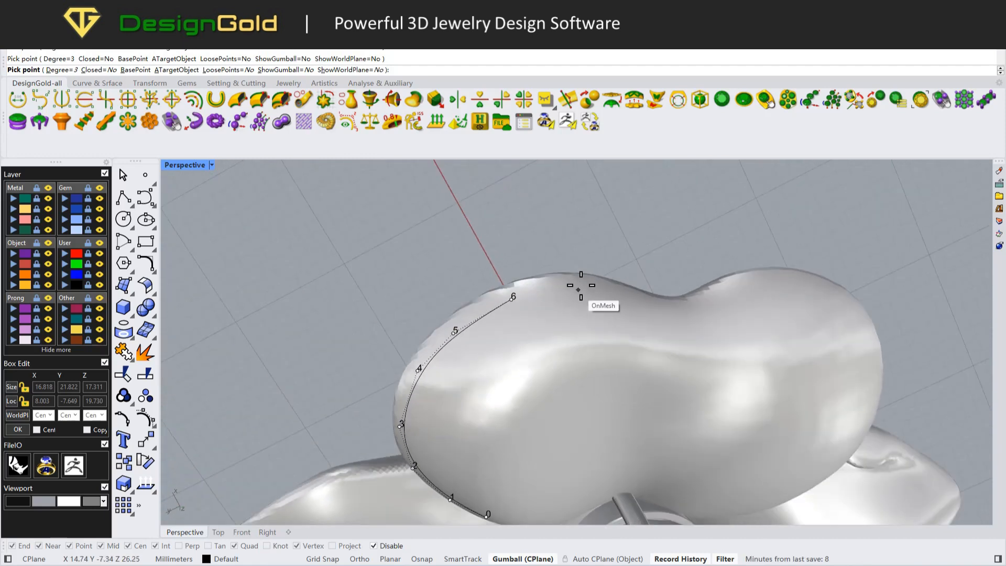
- Carry the curve through the notch between the petal's two lobes and onto the second lobe's outer edge
{"action": "left_click", "coordinate": [708, 310]}
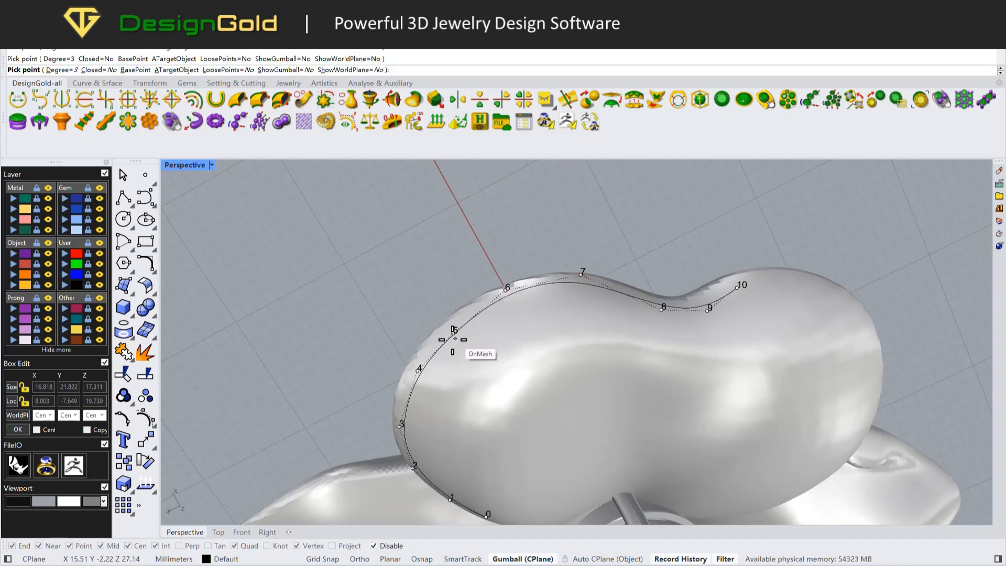
{"action": "right_click_drag", "start_coordinate": [450, 321], "coordinate": [597, 282]}
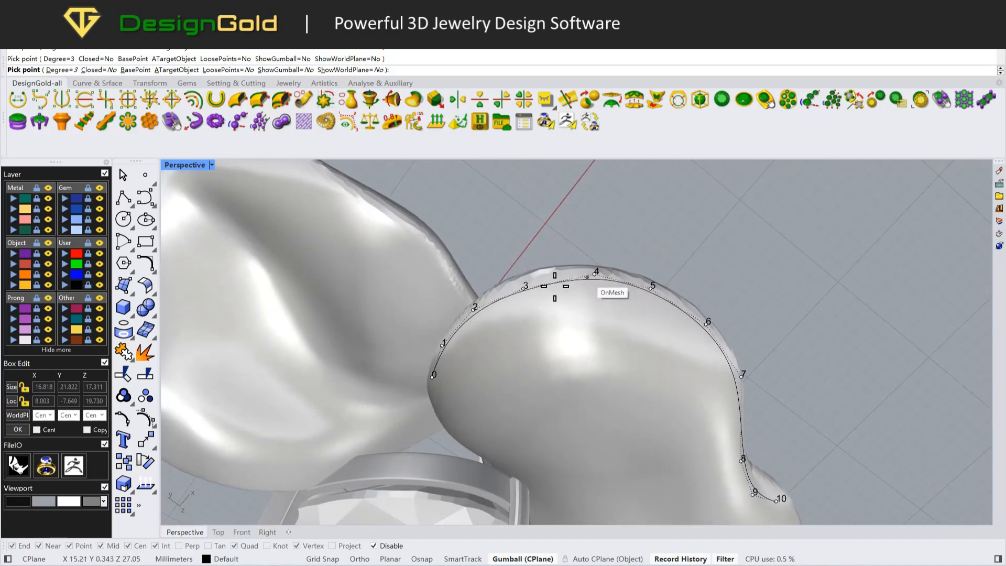
{"action": "right_click_drag", "start_coordinate": [475, 314], "coordinate": [561, 280]}
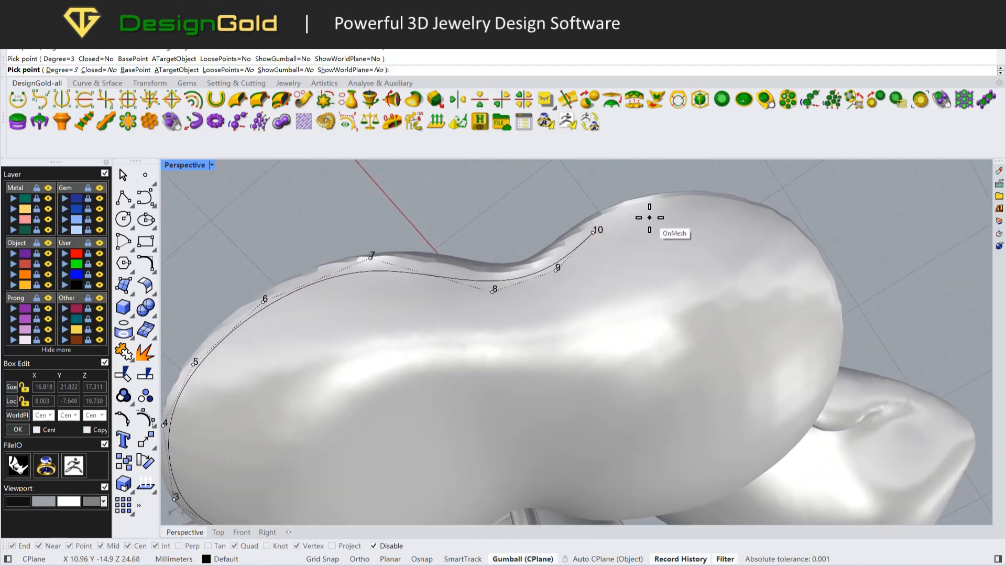
{"action": "left_click", "coordinate": [664, 205]}
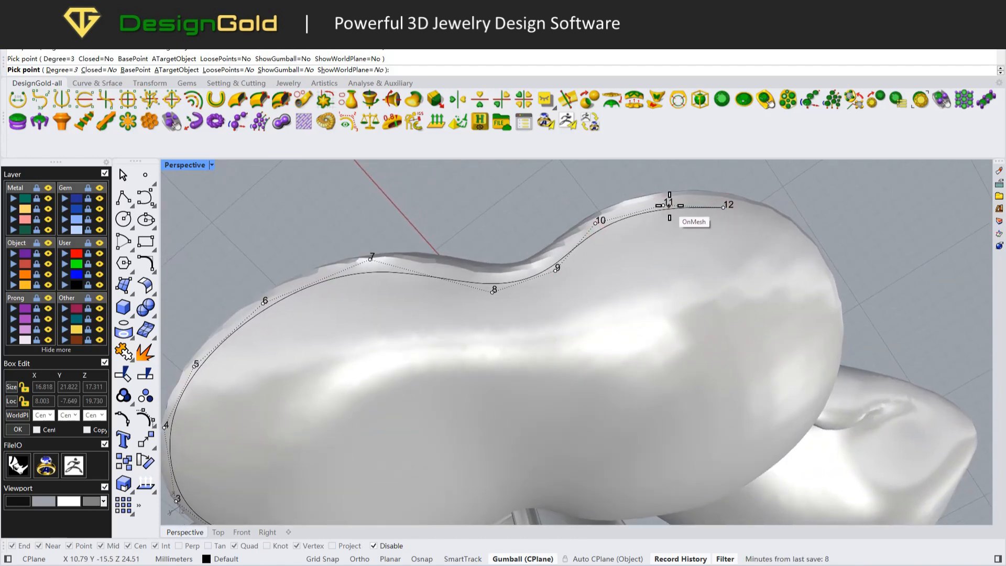
{"action": "right_click_drag", "start_coordinate": [713, 206], "coordinate": [590, 217]}
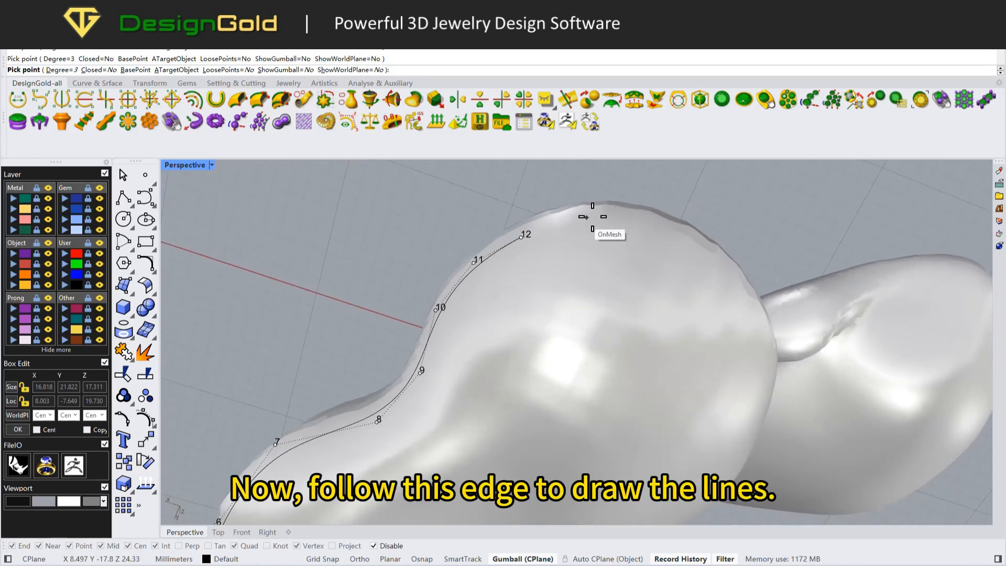
- Place curve points around the rounded tip of the petal's second lobe, adjusting them to follow the edge
{"action": "left_click", "coordinate": [669, 224]}
{"action": "right_click_drag", "start_coordinate": [678, 225], "coordinate": [579, 249]}
{"action": "left_click_drag", "start_coordinate": [430, 264], "coordinate": [426, 257]}
{"action": "left_click", "coordinate": [667, 299]}
{"action": "right_click_drag", "start_coordinate": [668, 300], "coordinate": [528, 320]}
{"action": "left_click_drag", "start_coordinate": [357, 319], "coordinate": [361, 308]}
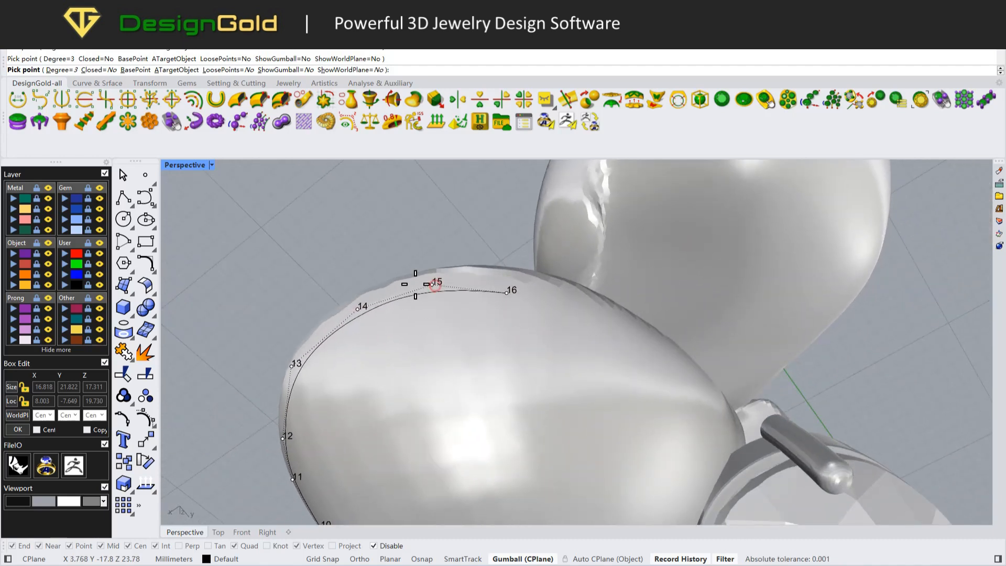
- Extend the curve along the petal's inner edge from the second lobe towards the centre gem's setting
{"action": "left_click", "coordinate": [596, 310]}
{"action": "right_click_drag", "start_coordinate": [596, 310], "coordinate": [548, 321]}
{"action": "left_click", "coordinate": [573, 347]}
{"action": "left_click", "coordinate": [652, 364]}
{"action": "right_click_drag", "start_coordinate": [652, 364], "coordinate": [629, 356]}
{"action": "left_click", "coordinate": [599, 364]}
{"action": "left_click", "coordinate": [618, 341]}
{"action": "left_click", "coordinate": [634, 369]}
{"action": "left_click", "coordinate": [683, 405]}
- Guide the curve around the gem's prong back to its starting point and close it with Closed=Yes
{"action": "right_click_drag", "start_coordinate": [683, 405], "coordinate": [629, 376]}
{"action": "left_click", "coordinate": [629, 376]}
{"action": "left_click", "coordinate": [731, 329]}
{"action": "right_click_drag", "start_coordinate": [731, 329], "coordinate": [658, 342]}
{"action": "left_click", "coordinate": [655, 326]}
{"action": "left_click", "coordinate": [696, 313]}
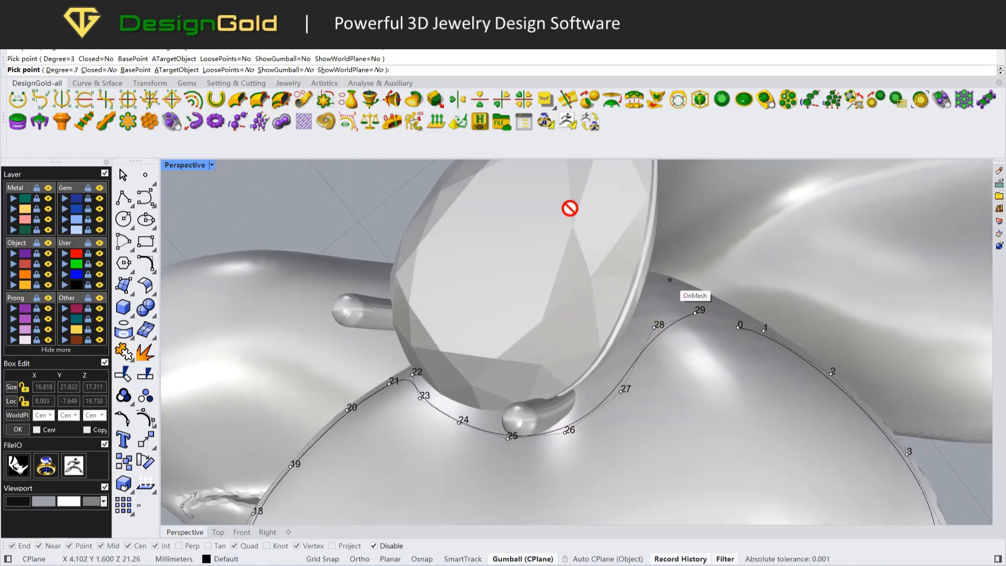
{"action": "left_click", "coordinate": [94, 70]}
{"action": "left_click", "coordinate": [739, 326]}
- Insert extra points into the closed curve along the notch and outer edge of the petal, and finish the curve
{"action": "right_click_drag", "start_coordinate": [618, 388], "coordinate": [447, 363]}
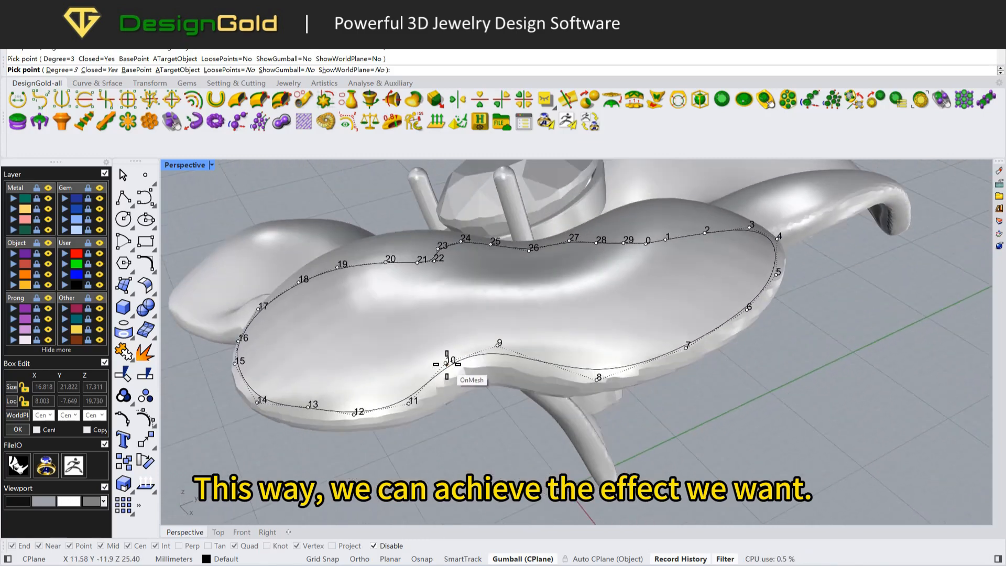
{"action": "left_click", "coordinate": [555, 369]}
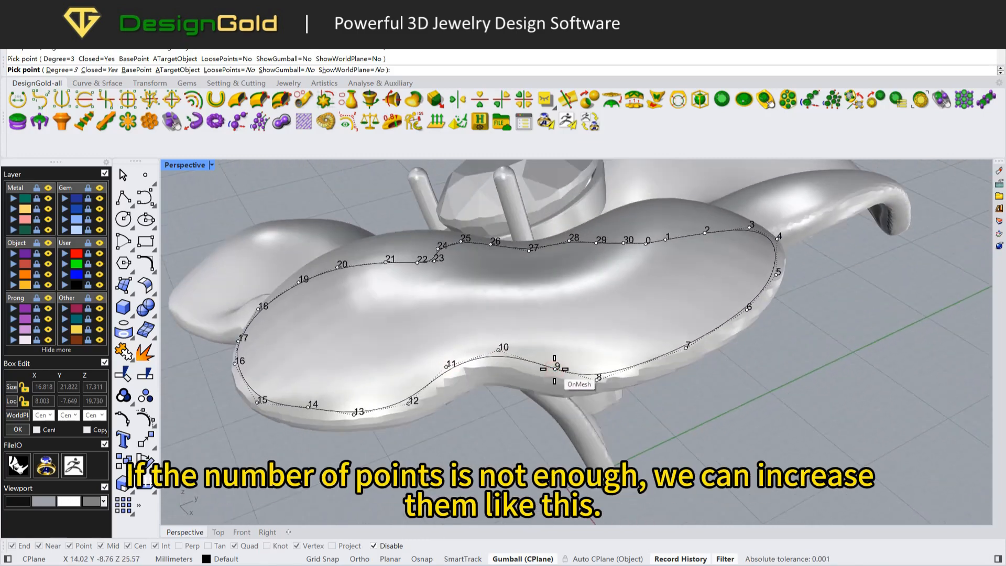
{"action": "left_click", "coordinate": [643, 368]}
{"action": "right_click_drag", "start_coordinate": [643, 368], "coordinate": [542, 394]}
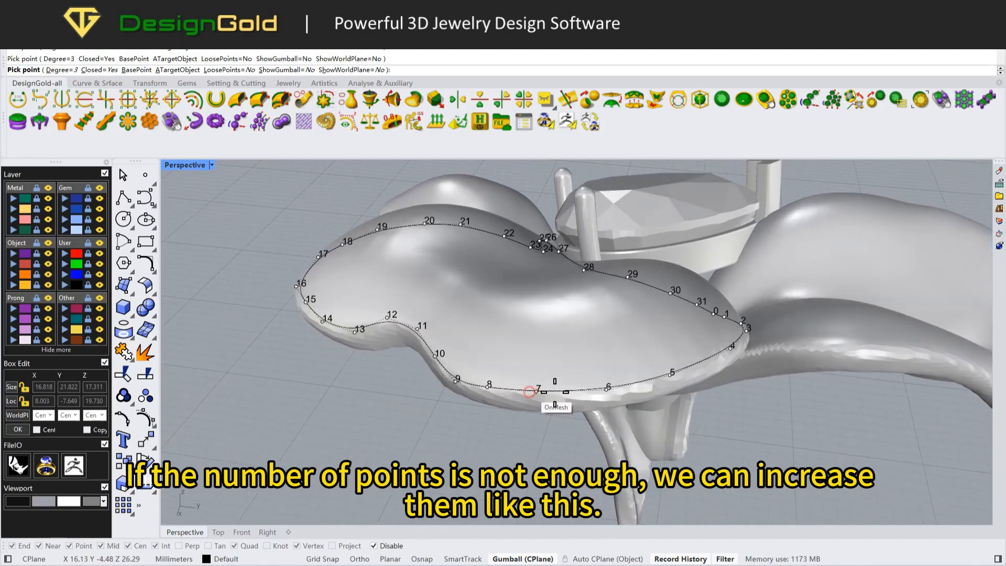
{"action": "right_click_drag", "start_coordinate": [451, 382], "coordinate": [672, 404]}
{"action": "right_click_drag", "start_coordinate": [585, 403], "coordinate": [594, 436]}
{"action": "right_click_drag", "start_coordinate": [666, 452], "coordinate": [557, 338]}
{"action": "right_click", "coordinate": [581, 263]}
- Begin a DesignGold curve extrusion of the petal's closed outline curve, using the petal mesh as the target object (ATargetObject)
{"action": "right_click_drag", "start_coordinate": [581, 262], "coordinate": [496, 432]}
{"action": "left_click", "coordinate": [495, 435]}
{"action": "left_click", "coordinate": [253, 280]}
{"action": "left_click", "coordinate": [501, 434]}
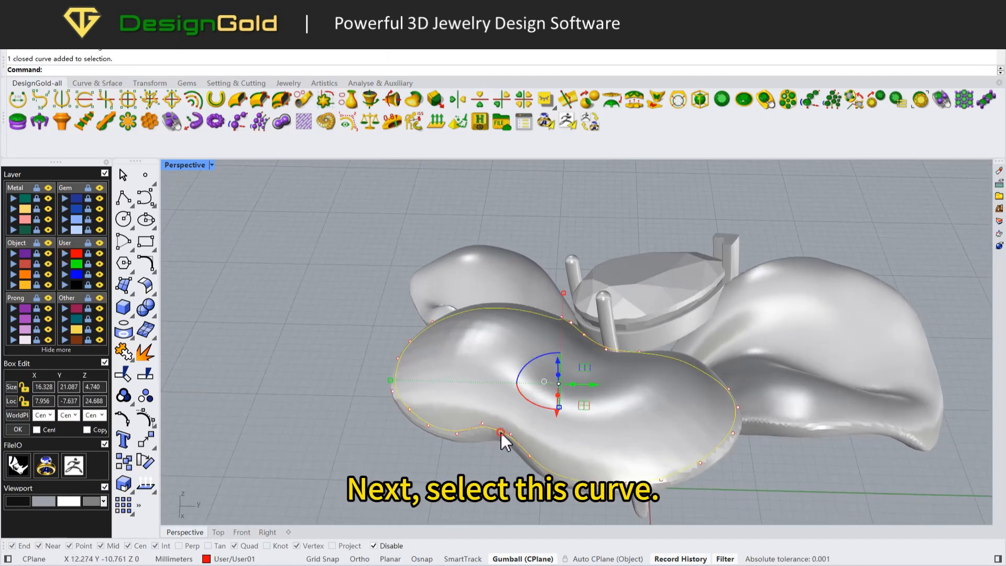
{"action": "left_click", "coordinate": [417, 101]}
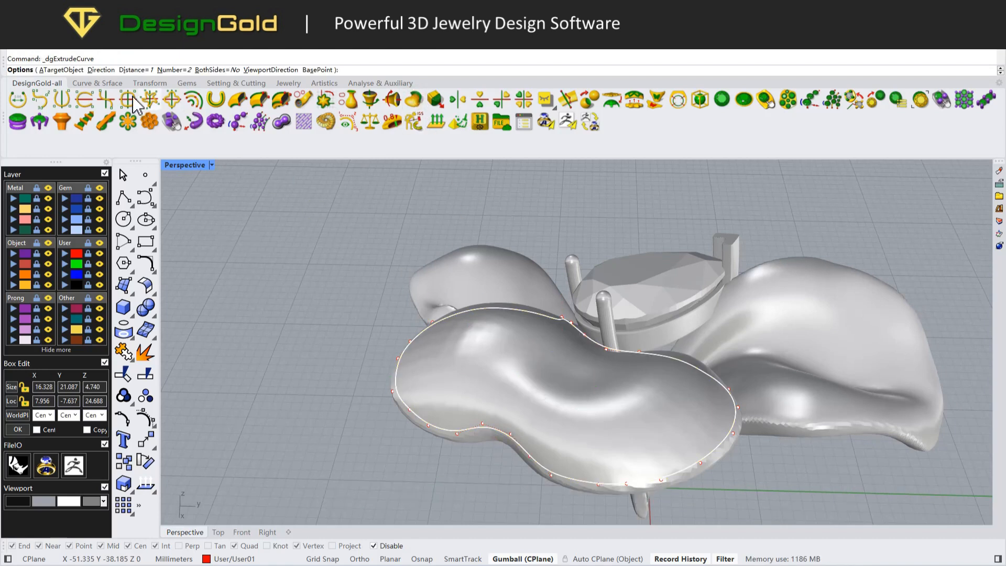
{"action": "left_click", "coordinate": [59, 59]}
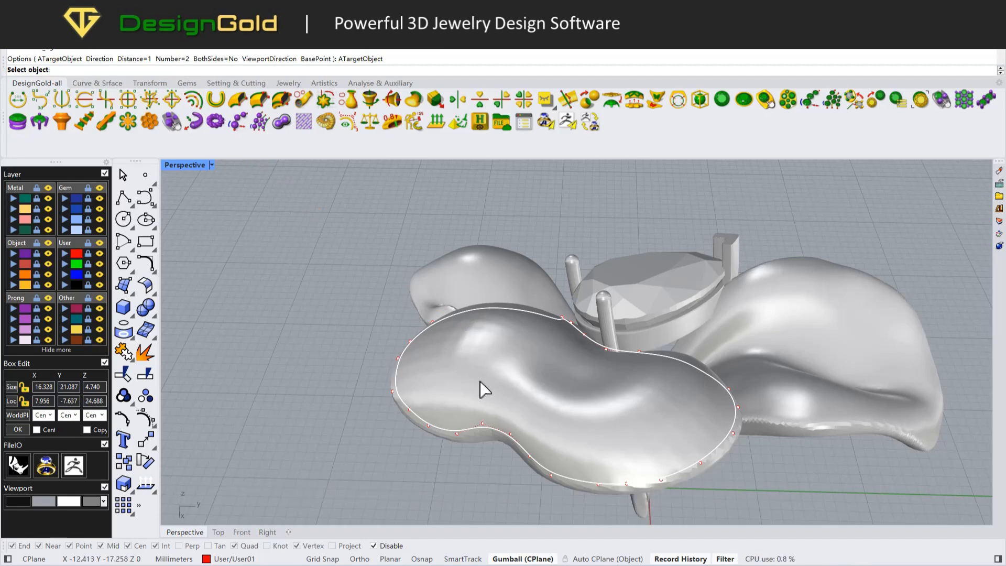
{"action": "left_click", "coordinate": [485, 390]}
{"action": "scroll", "coordinate": [720, 394], "scroll_direction": "up", "scroll_amount": 3}
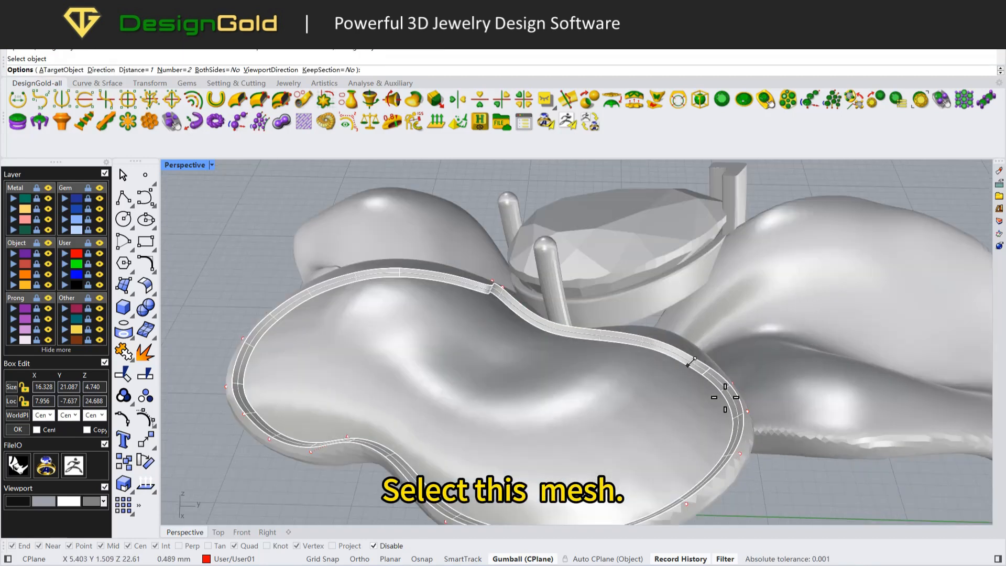
{"action": "left_click", "coordinate": [702, 371]}
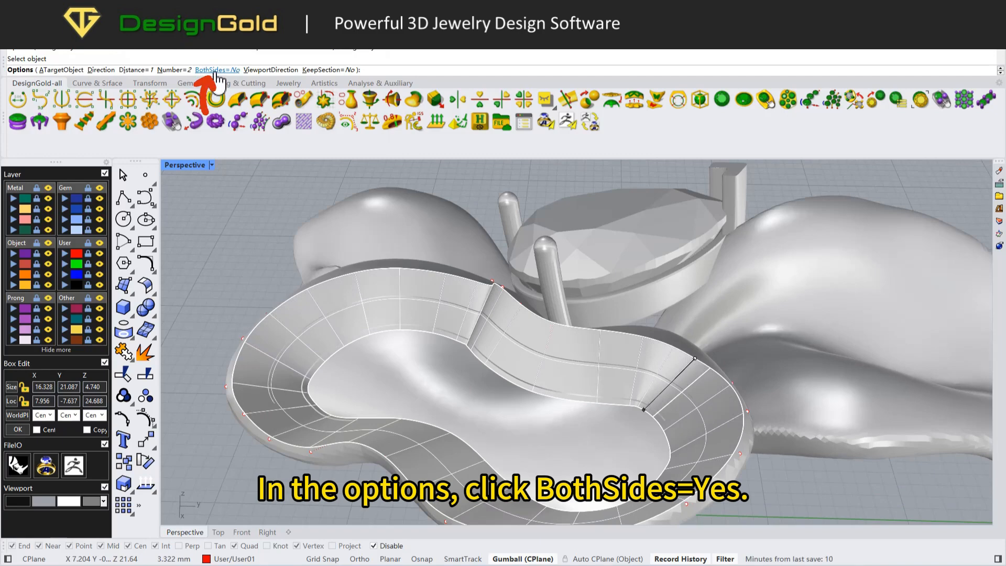
- Extrude the outline curve with BothSides=Yes into a narrow band surface, about 0.5 mm to each side of the petal mesh
{"action": "left_click", "coordinate": [217, 70]}
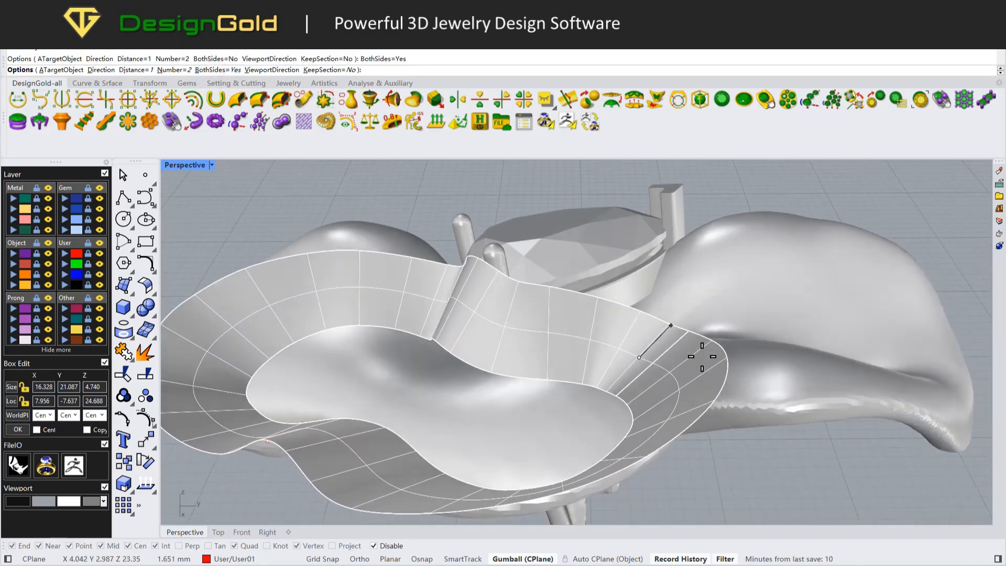
{"action": "right_click_drag", "start_coordinate": [702, 357], "coordinate": [652, 359]}
{"action": "scroll", "coordinate": [649, 360], "scroll_direction": "up", "scroll_amount": 5}
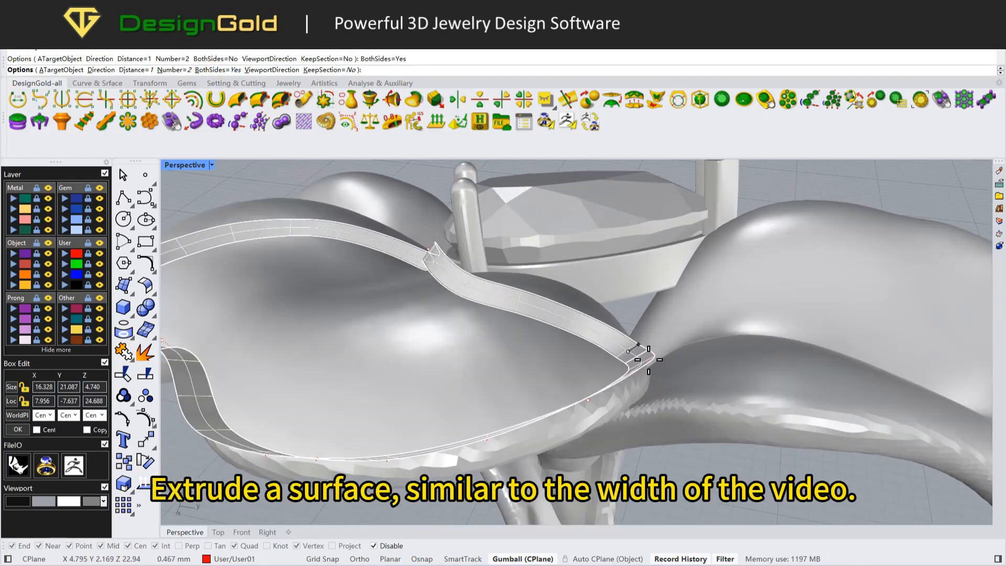
{"action": "left_click", "coordinate": [644, 341]}
{"action": "right_click_drag", "start_coordinate": [651, 360], "coordinate": [708, 356]}
{"action": "scroll", "coordinate": [650, 362], "scroll_direction": "down", "scroll_amount": 5}
{"action": "left_click", "coordinate": [513, 276]}
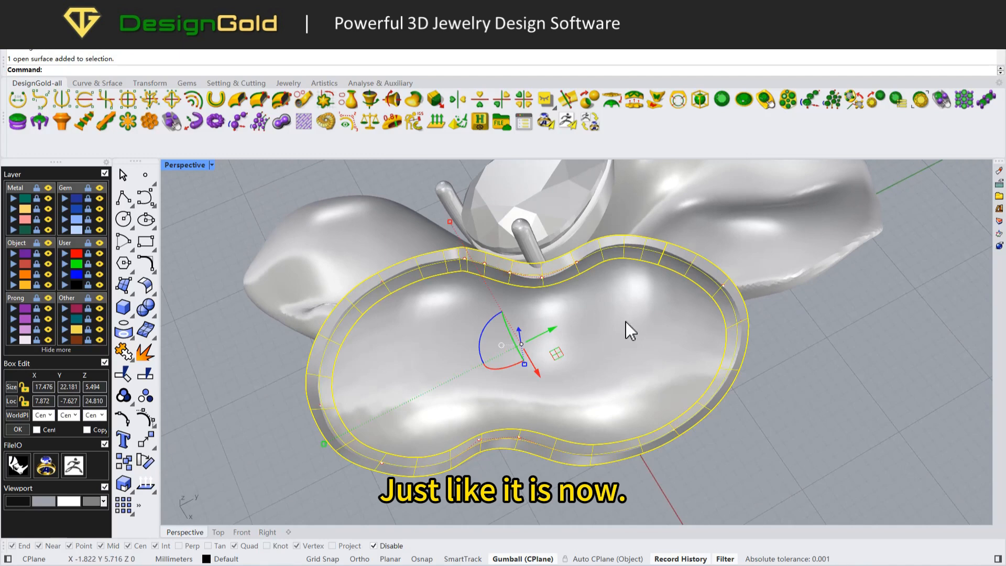
{"action": "key", "text": "Escape"}
{"action": "right_click_drag", "start_coordinate": [513, 504], "coordinate": [618, 368]}
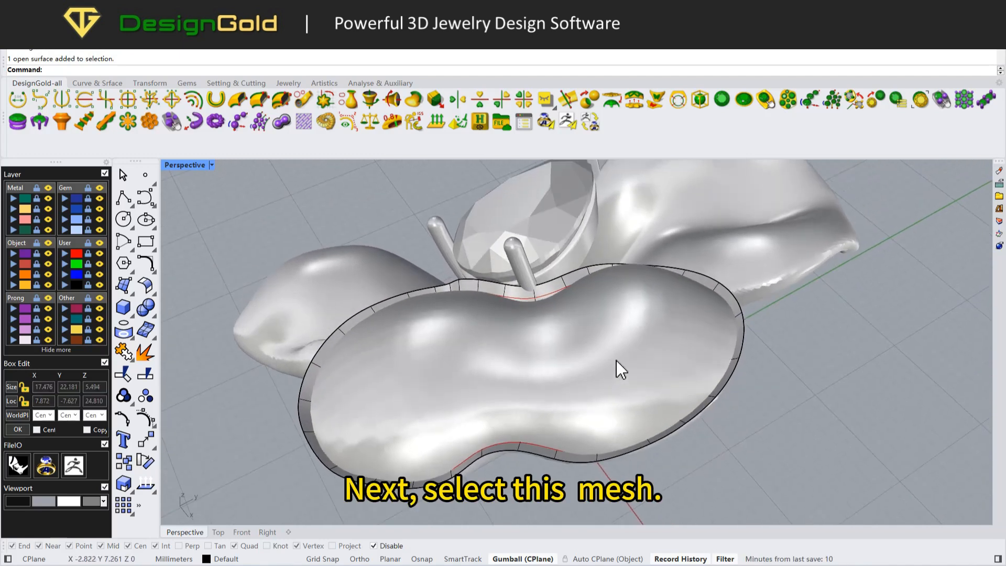
- Split the petal mesh with Mesh Split, using the extruded band surface as the cutting object
{"action": "left_click", "coordinate": [652, 316]}
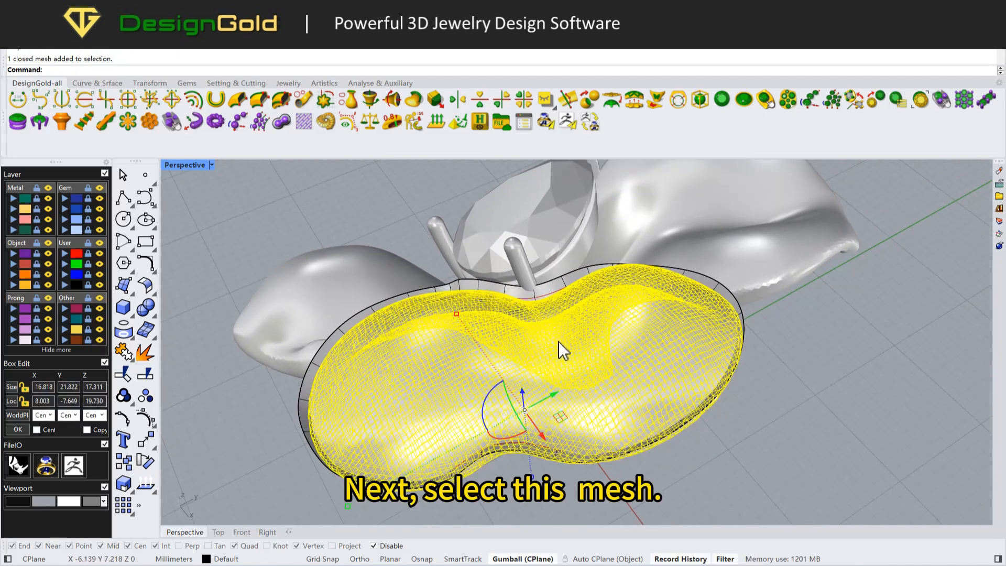
{"action": "left_click", "coordinate": [147, 350]}
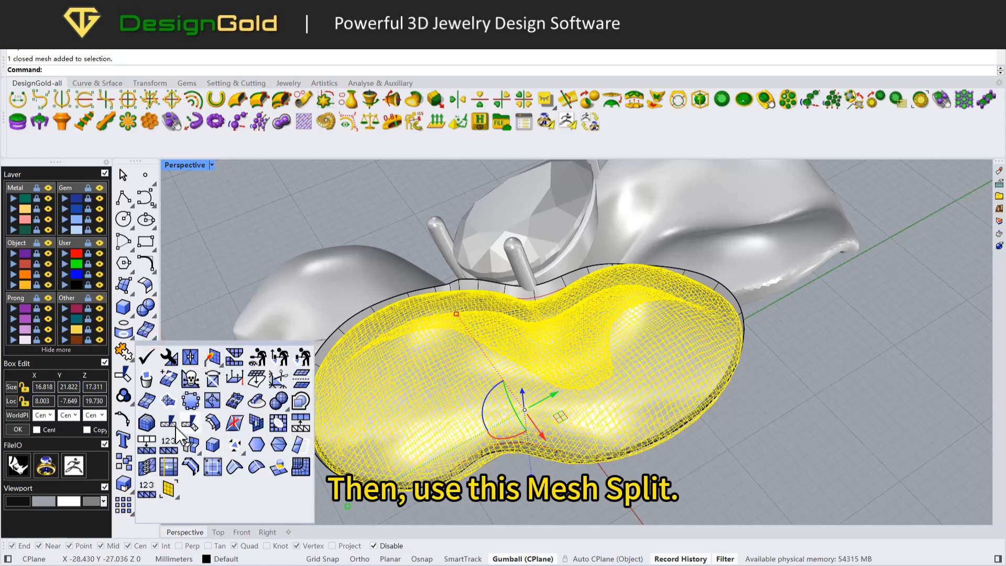
{"action": "left_click", "coordinate": [169, 423]}
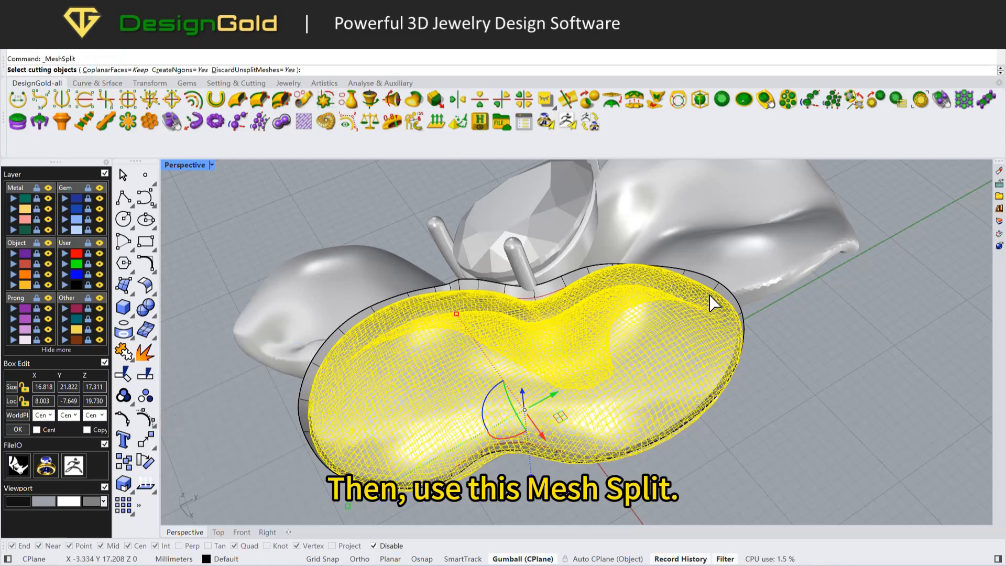
{"action": "left_click", "coordinate": [741, 316]}
{"action": "scroll", "coordinate": [738, 317], "scroll_direction": "up", "scroll_amount": 2}
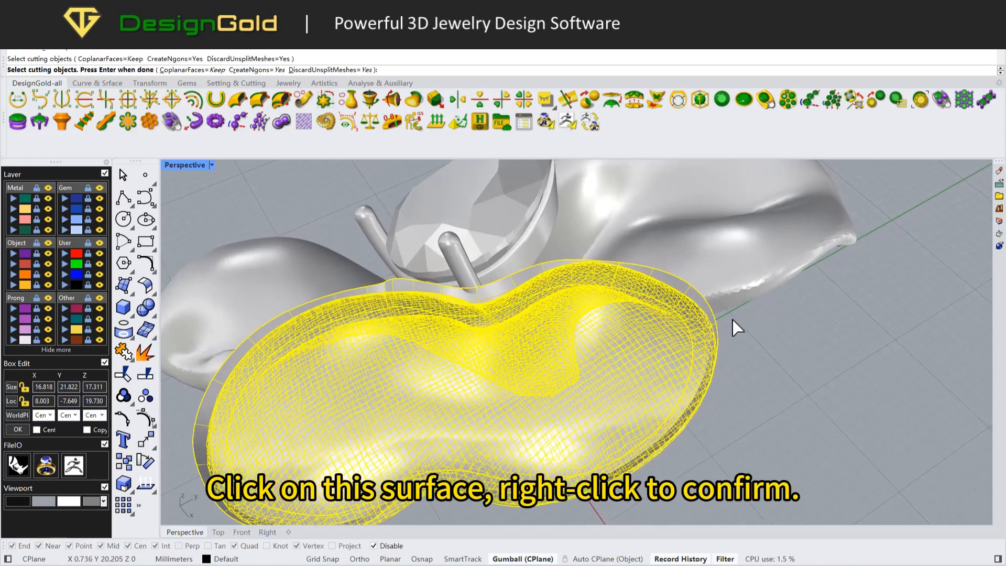
{"action": "right_click", "coordinate": [706, 335]}
- Hide the extruded band surface around the petal
{"action": "left_click", "coordinate": [620, 354]}
{"action": "right_click_drag", "start_coordinate": [620, 354], "coordinate": [562, 230]}
{"action": "left_click", "coordinate": [787, 260]}
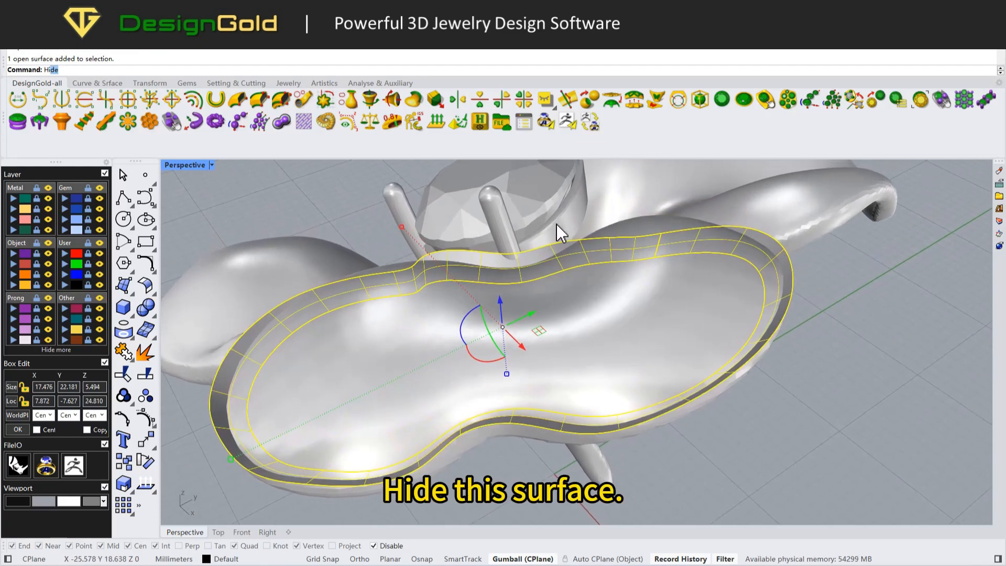
{"action": "key", "text": "Return"}
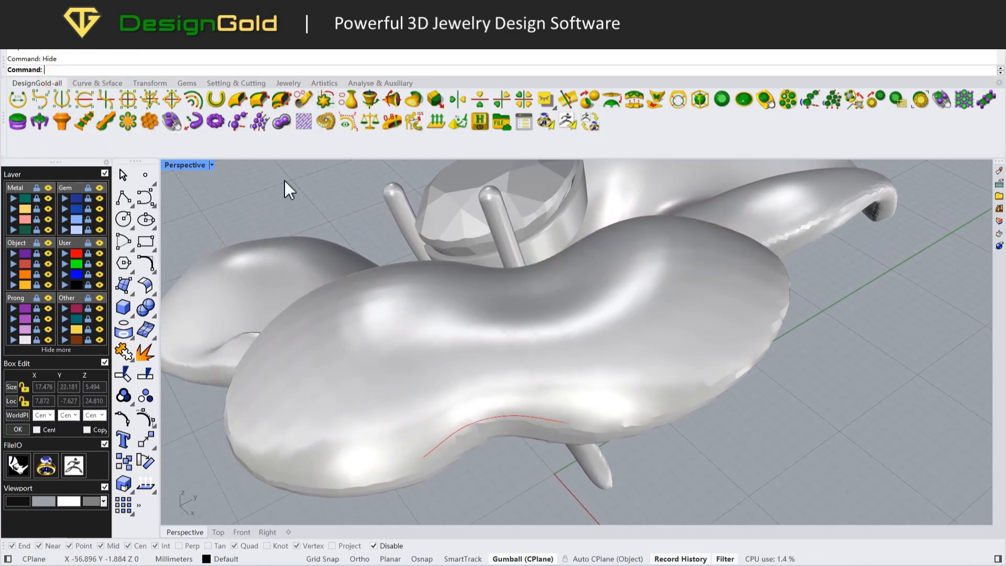
- Offset the petal's split-off top mesh inward by 0.35 mm with Offset Mesh, using Solid=Yes
{"action": "left_click", "coordinate": [439, 338]}
{"action": "right_click_drag", "start_coordinate": [442, 340], "coordinate": [593, 355]}
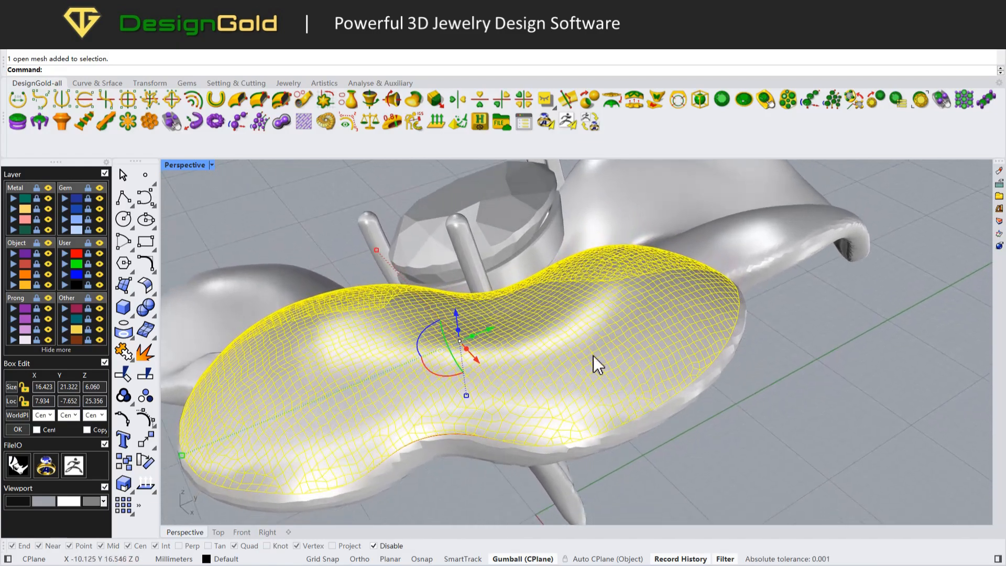
{"action": "left_click", "coordinate": [155, 342]}
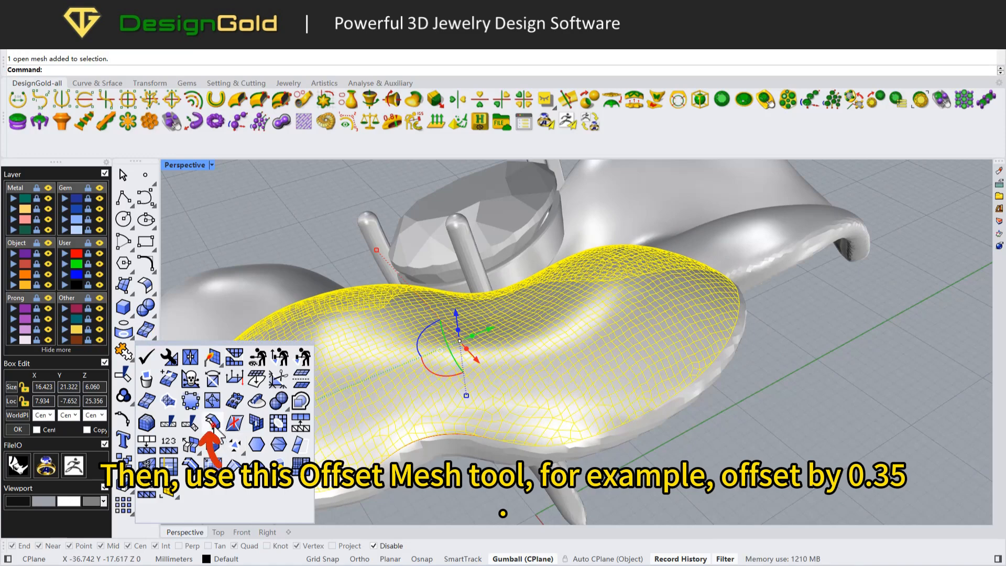
{"action": "left_click", "coordinate": [213, 423]}
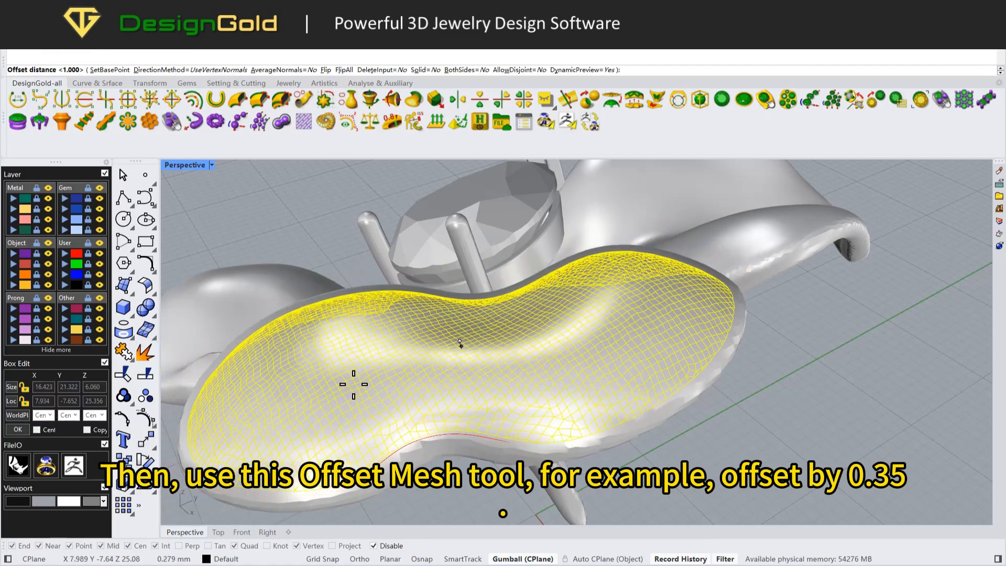
{"action": "type", "text": "0.3"}
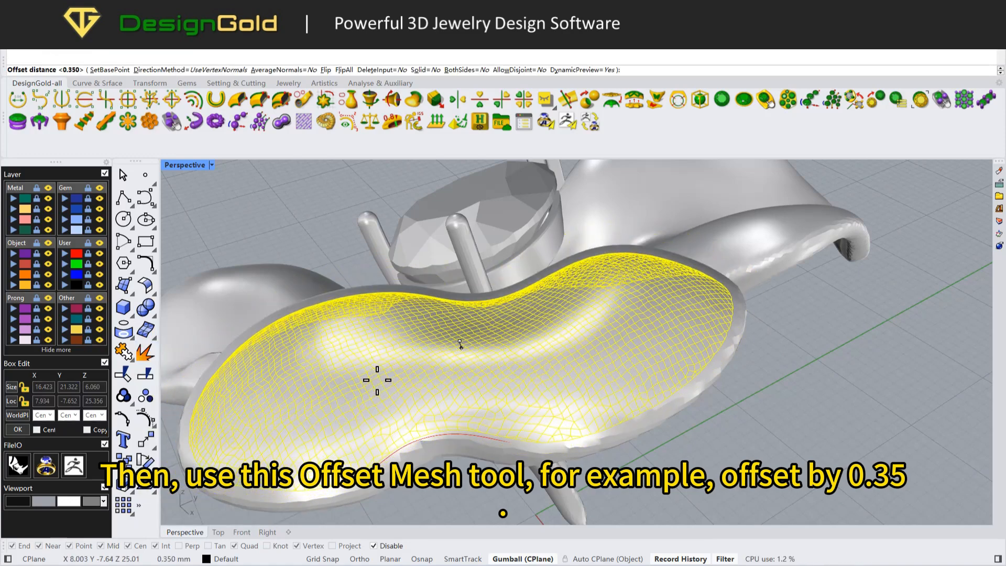
{"action": "type", "text": "5"}
{"action": "key", "text": "Return"}
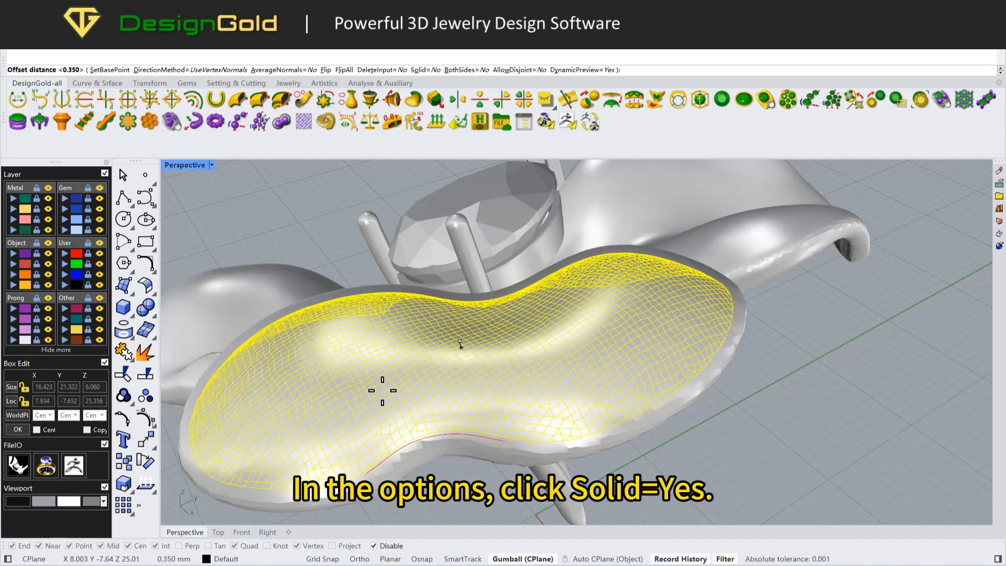
{"action": "left_click", "coordinate": [427, 70]}
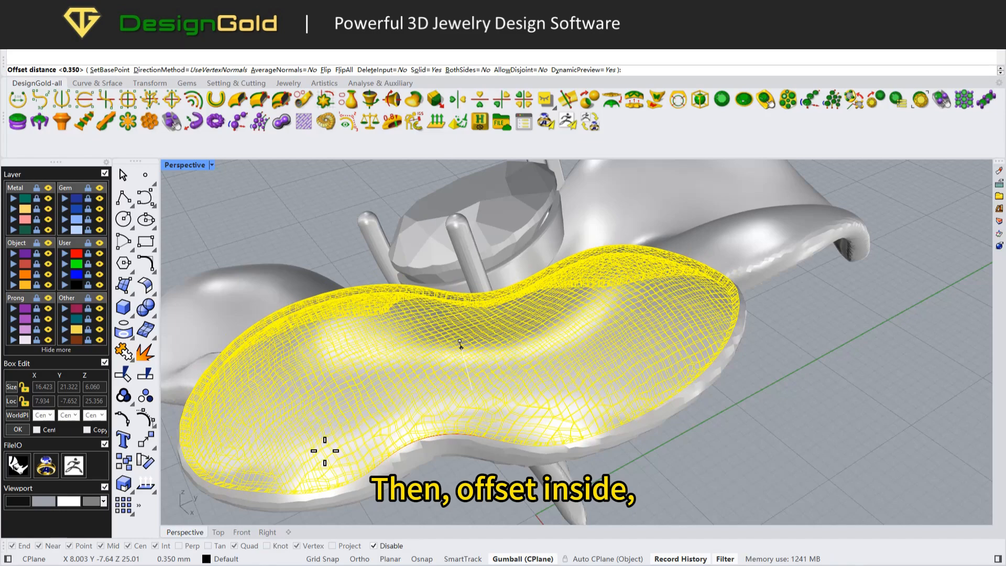
{"action": "key", "text": "Return"}
- Delete the original open top mesh of the petal, keeping the offset solid mesh
{"action": "left_click", "coordinate": [351, 401]}
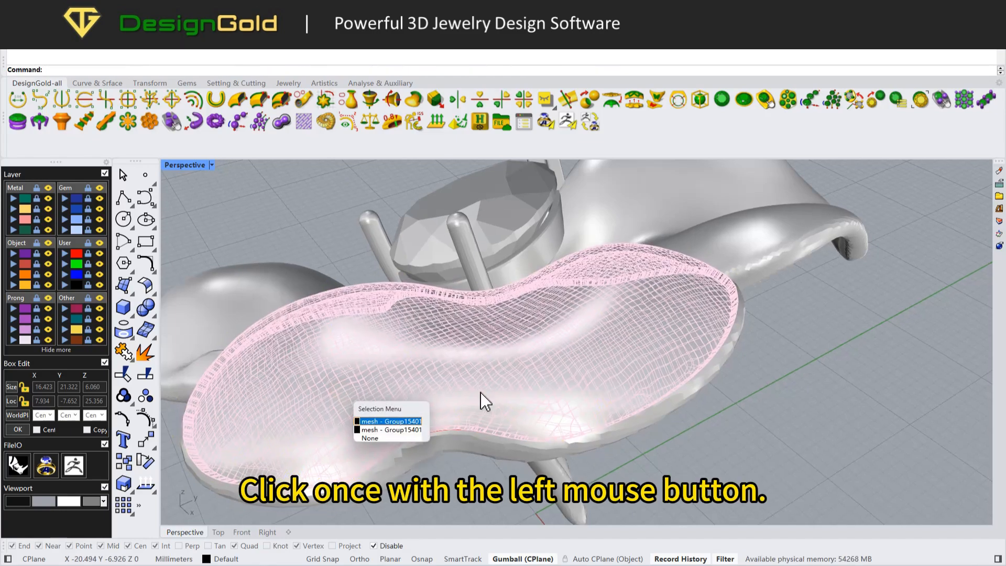
{"action": "left_click", "coordinate": [390, 430]}
{"action": "scroll", "coordinate": [696, 310], "scroll_direction": "up", "scroll_amount": 5}
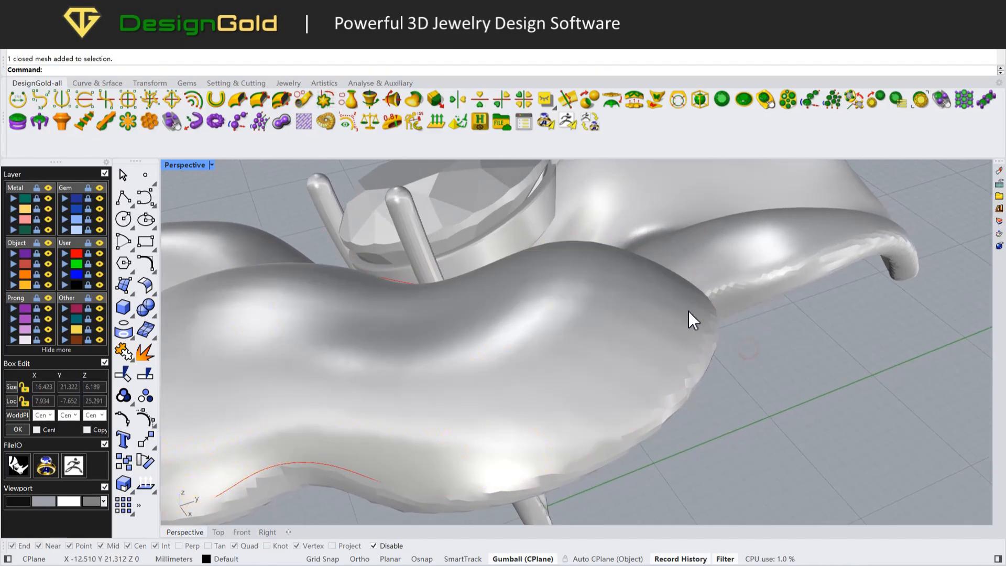
{"action": "left_click", "coordinate": [689, 311]}
{"action": "left_click", "coordinate": [712, 341]}
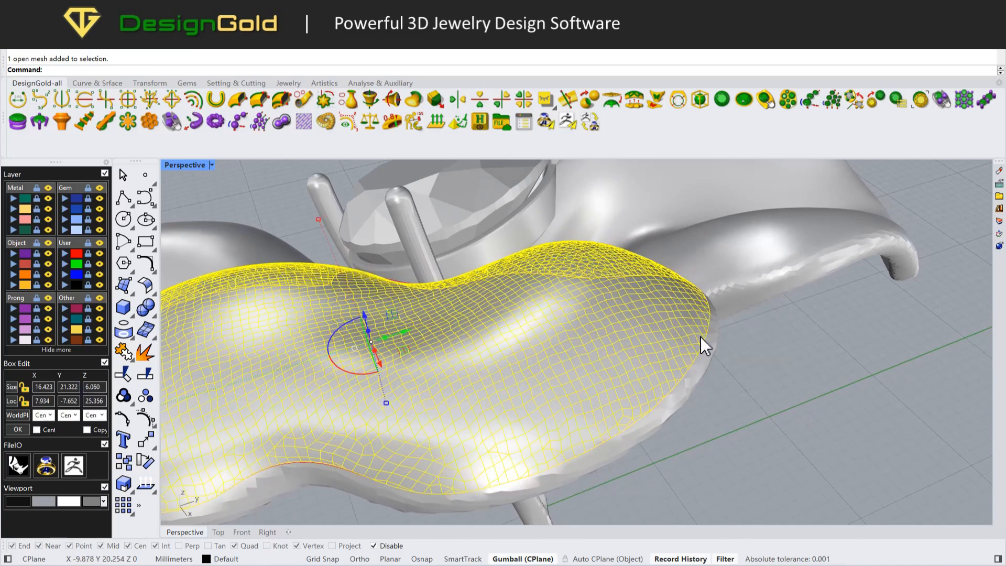
{"action": "key", "text": "Delete"}
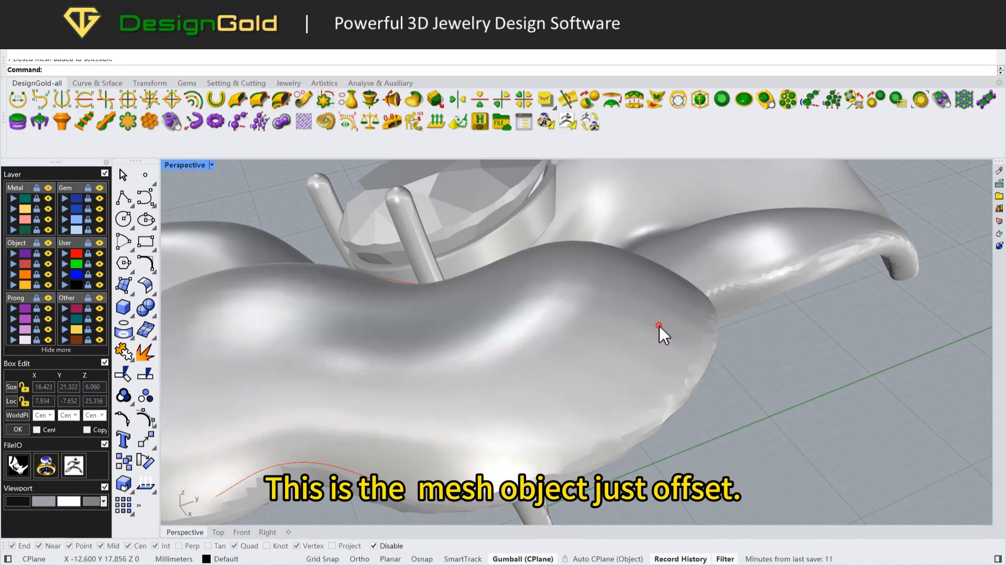
- Extract the top face of the offset solid mesh with Extract Mesh Part and delete it
{"action": "left_click", "coordinate": [659, 326]}
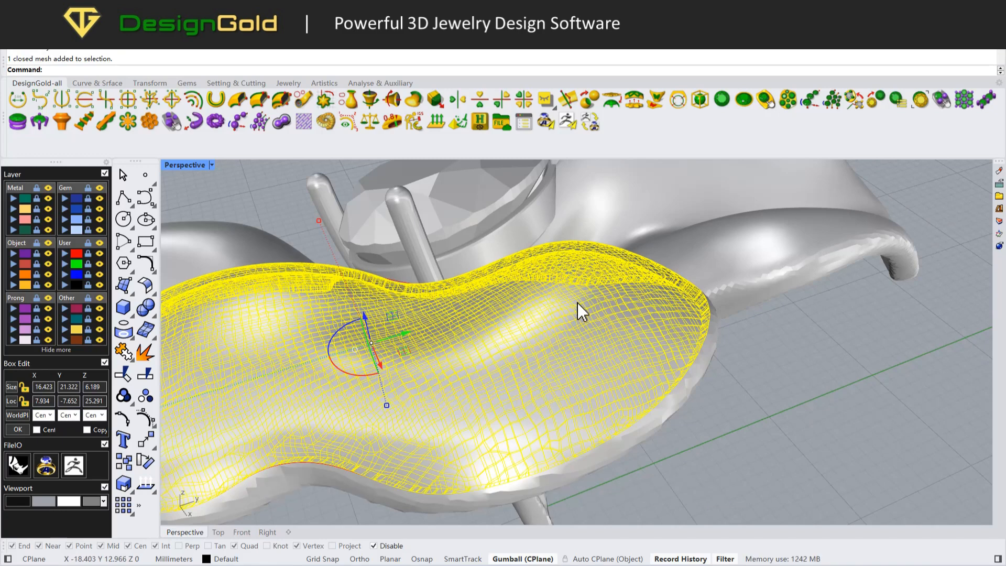
{"action": "left_click", "coordinate": [753, 395]}
{"action": "left_click", "coordinate": [153, 335]}
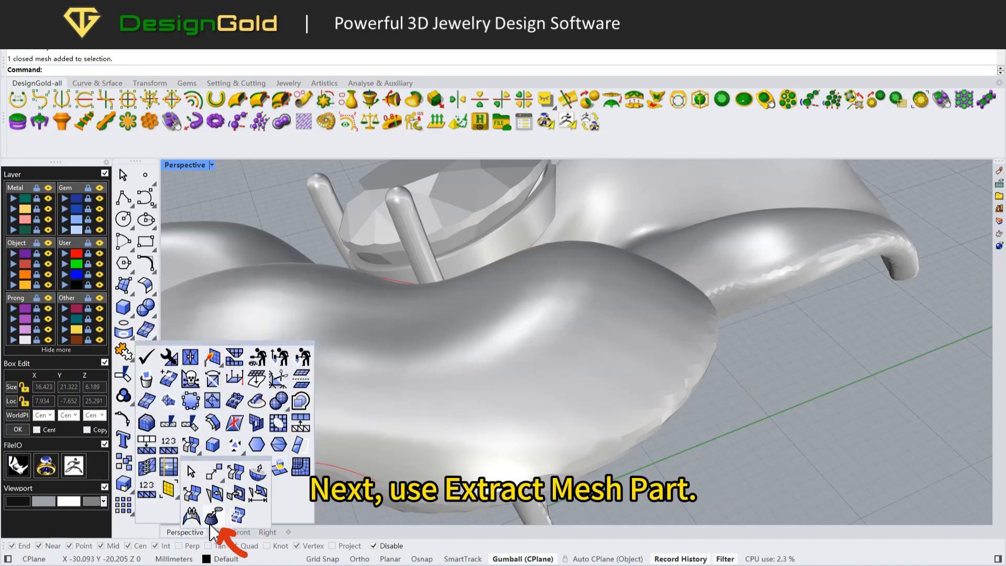
{"action": "left_click", "coordinate": [210, 466]}
{"action": "left_click", "coordinate": [564, 351]}
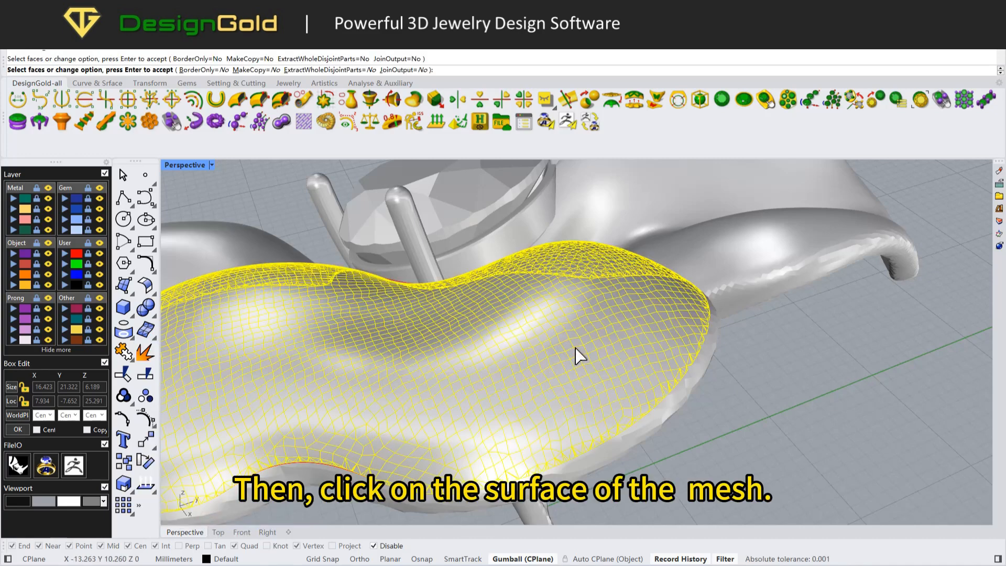
{"action": "right_click", "coordinate": [525, 307]}
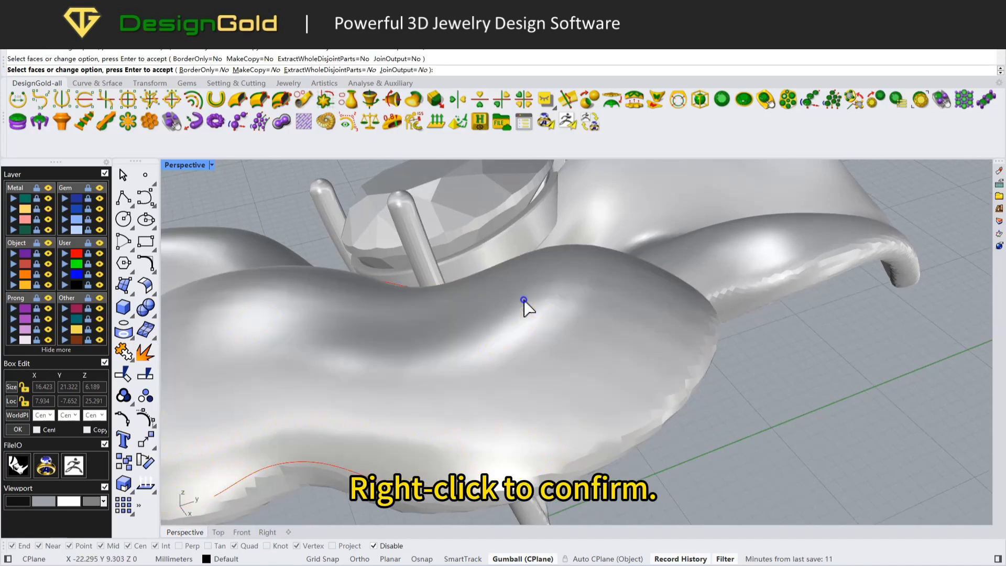
{"action": "key", "text": "Delete"}
- Separate the recessed inner face of the remaining petal mesh from its side wall with Extract Mesh Part, and select that face
{"action": "right_click_drag", "start_coordinate": [570, 294], "coordinate": [556, 367]}
{"action": "left_click", "coordinate": [571, 387]}
{"action": "left_click", "coordinate": [288, 372]}
{"action": "scroll", "coordinate": [352, 381], "scroll_direction": "up", "scroll_amount": 5}
{"action": "left_click", "coordinate": [429, 381]}
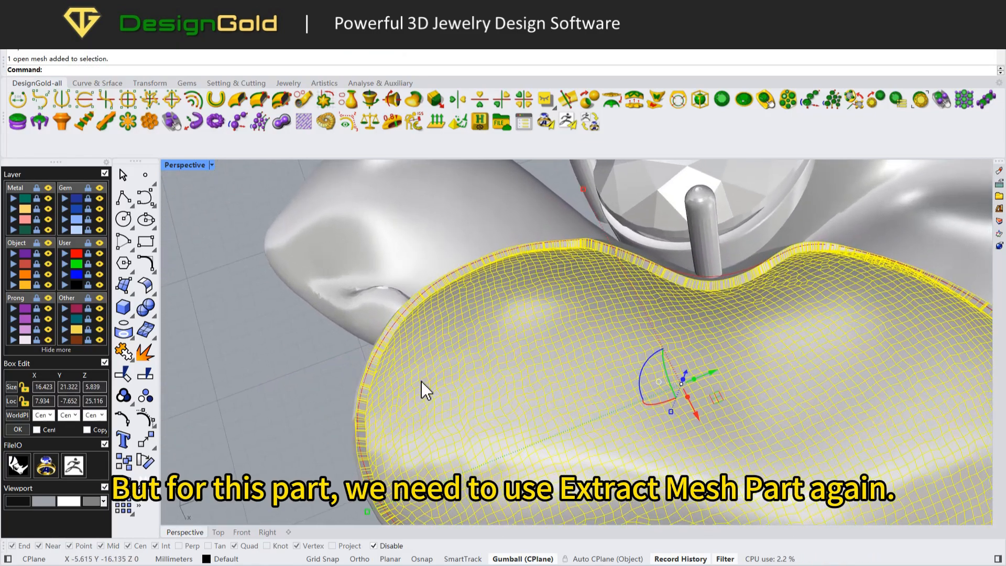
{"action": "right_click_drag", "start_coordinate": [429, 382], "coordinate": [409, 367]}
{"action": "left_click", "coordinate": [202, 343]}
{"action": "left_click", "coordinate": [146, 352]}
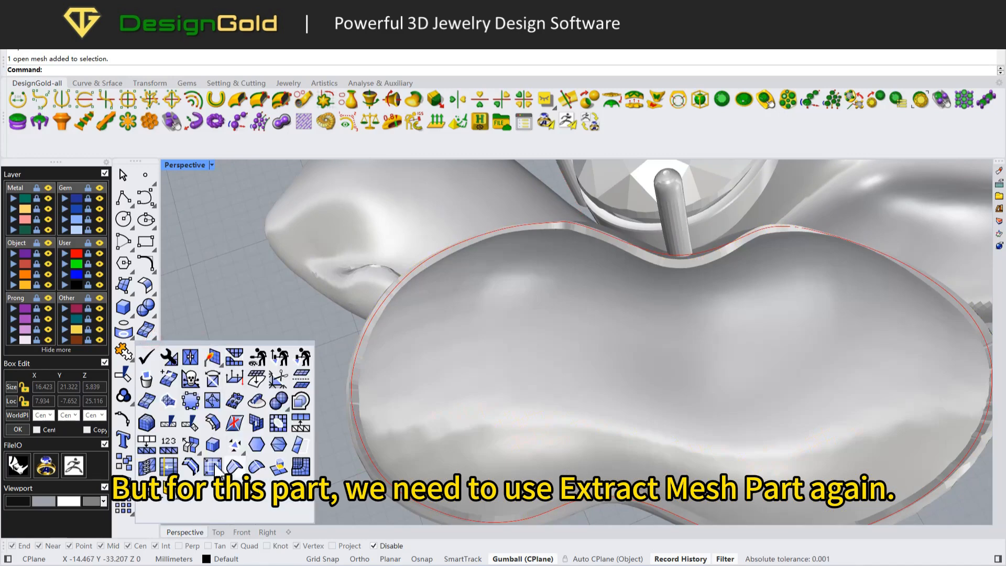
{"action": "left_click", "coordinate": [199, 461]}
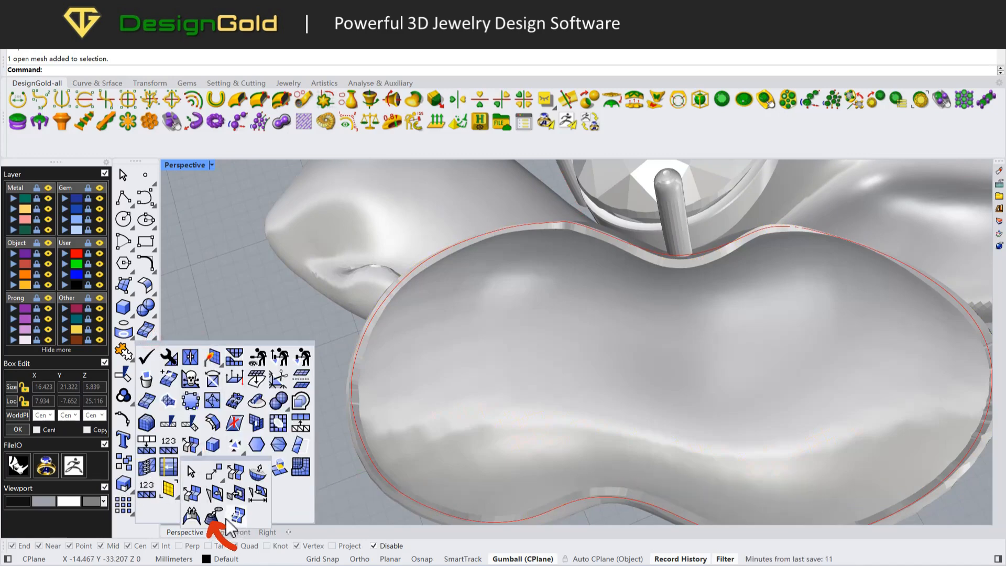
{"action": "left_click", "coordinate": [226, 519]}
{"action": "left_click", "coordinate": [435, 379]}
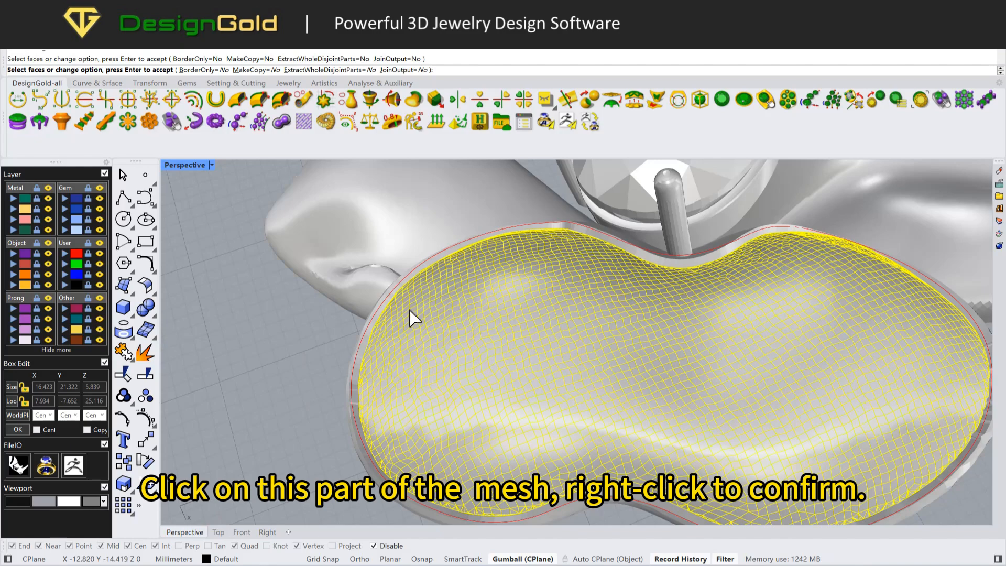
{"action": "right_click", "coordinate": [404, 361]}
{"action": "right_click_drag", "start_coordinate": [407, 361], "coordinate": [605, 354]}
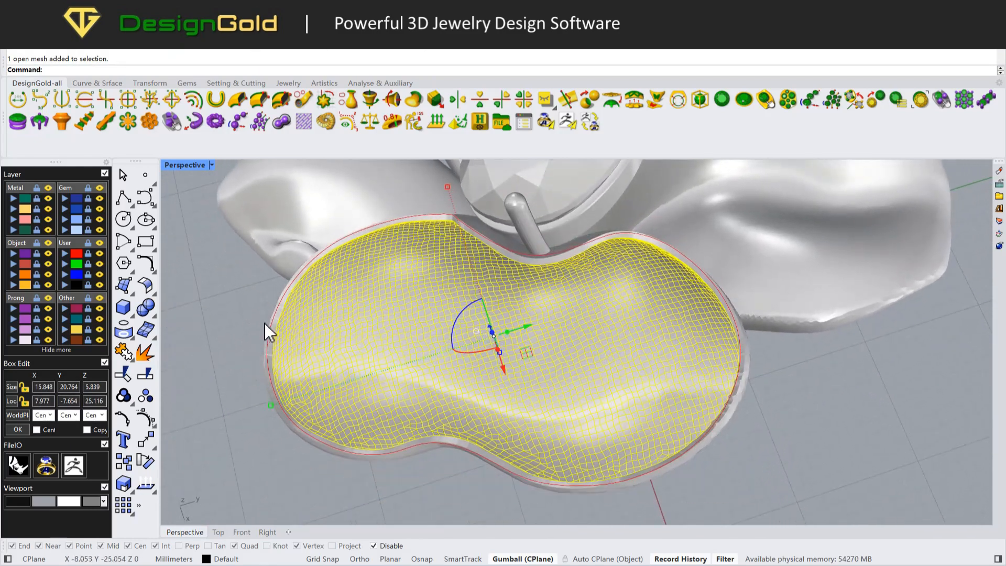
{"action": "right_click_drag", "start_coordinate": [450, 265], "coordinate": [615, 341]}
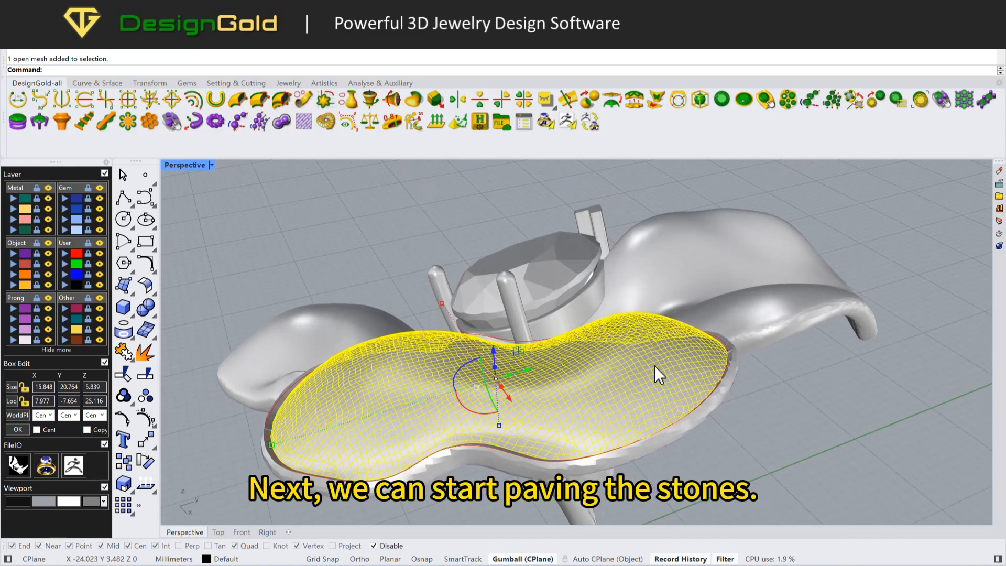
- Start Pave Gems on the selected recessed petal face with stone sizes from 1.30 to 1.50 mm
{"action": "left_click", "coordinate": [767, 419]}
{"action": "right_click_drag", "start_coordinate": [768, 420], "coordinate": [634, 361]}
{"action": "left_click", "coordinate": [634, 361]}
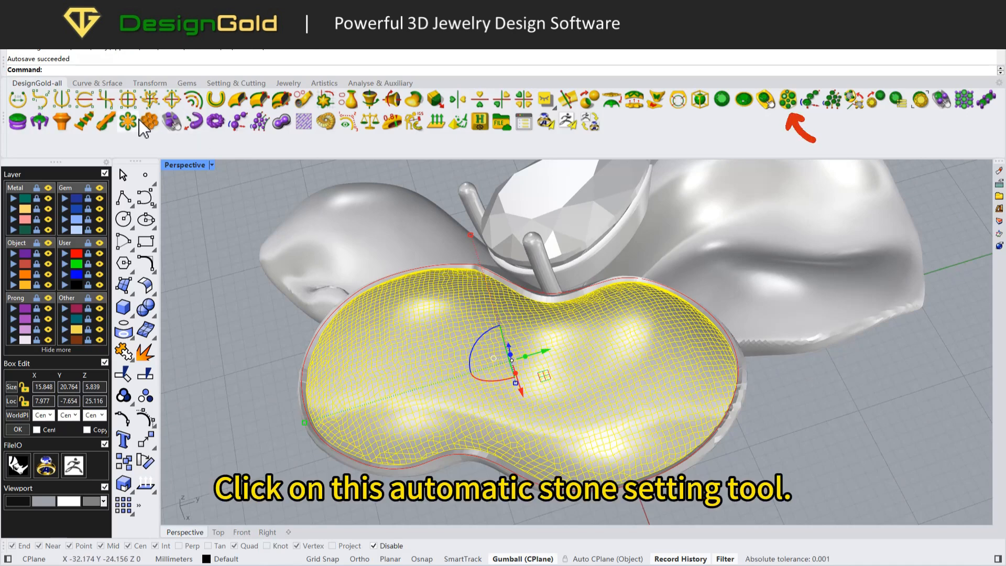
{"action": "left_click", "coordinate": [790, 103]}
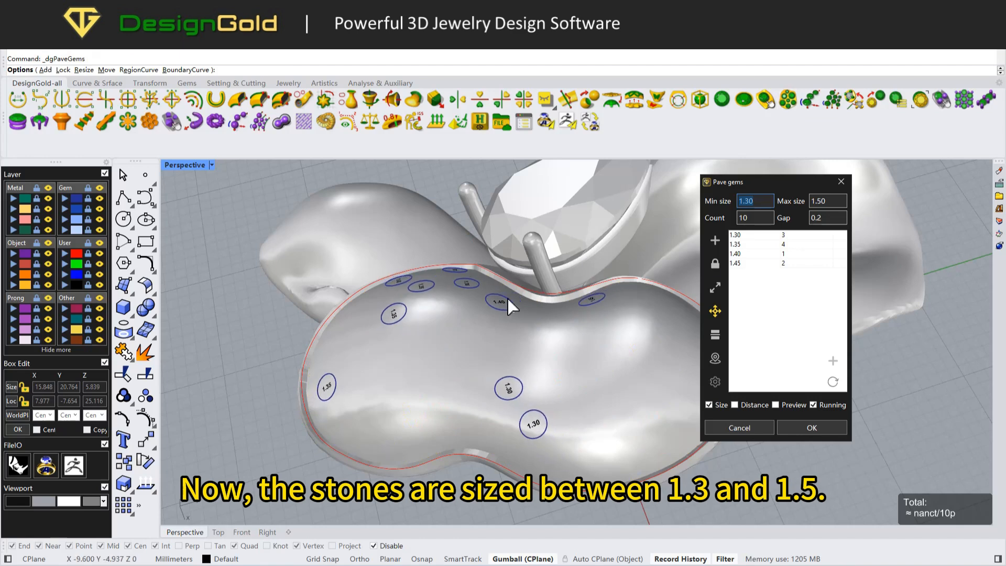
{"action": "left_click_drag", "start_coordinate": [760, 201], "coordinate": [734, 200]}
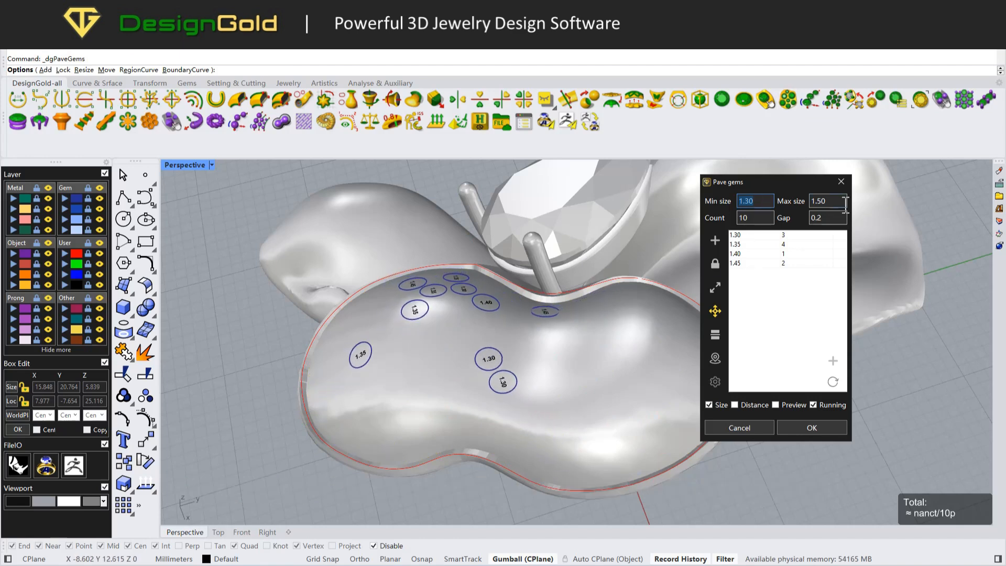
{"action": "left_click_drag", "start_coordinate": [840, 202], "coordinate": [803, 199]}
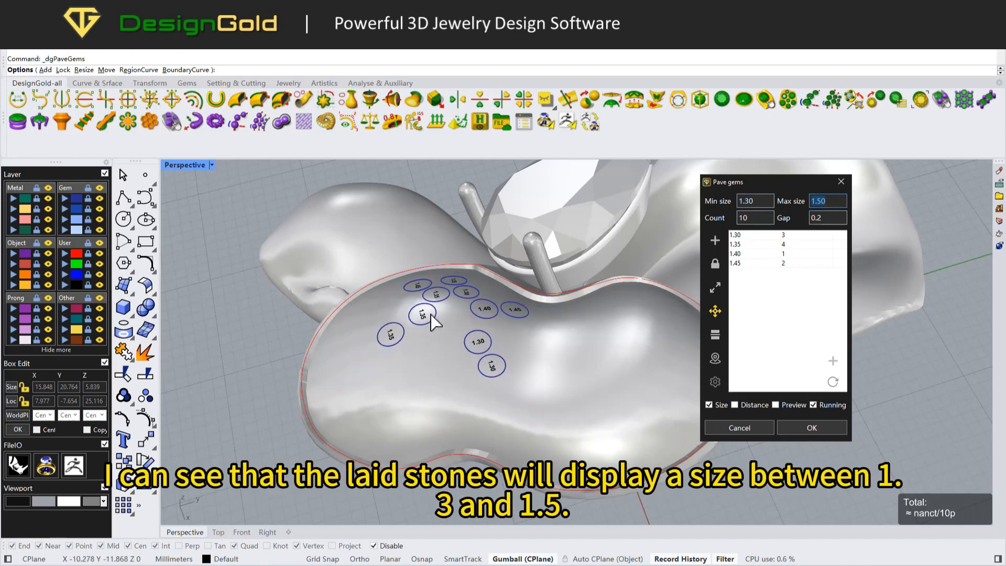
{"action": "right_click_drag", "start_coordinate": [431, 315], "coordinate": [484, 317]}
- Set the paving to 70 stones with a gap of 0.15 mm
{"action": "double_click", "coordinate": [756, 216]}
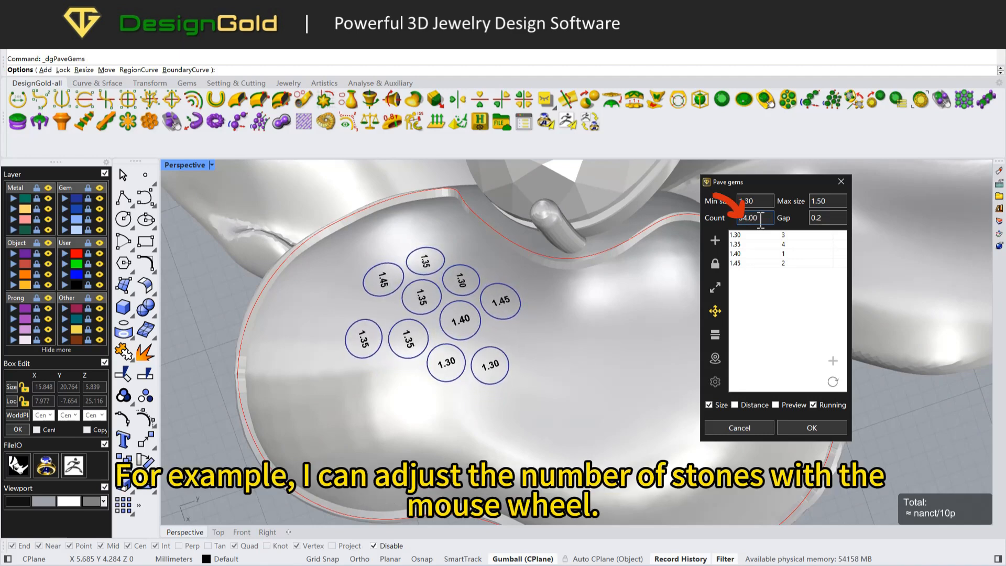
{"action": "scroll", "coordinate": [760, 219], "scroll_direction": "up", "scroll_amount": 6}
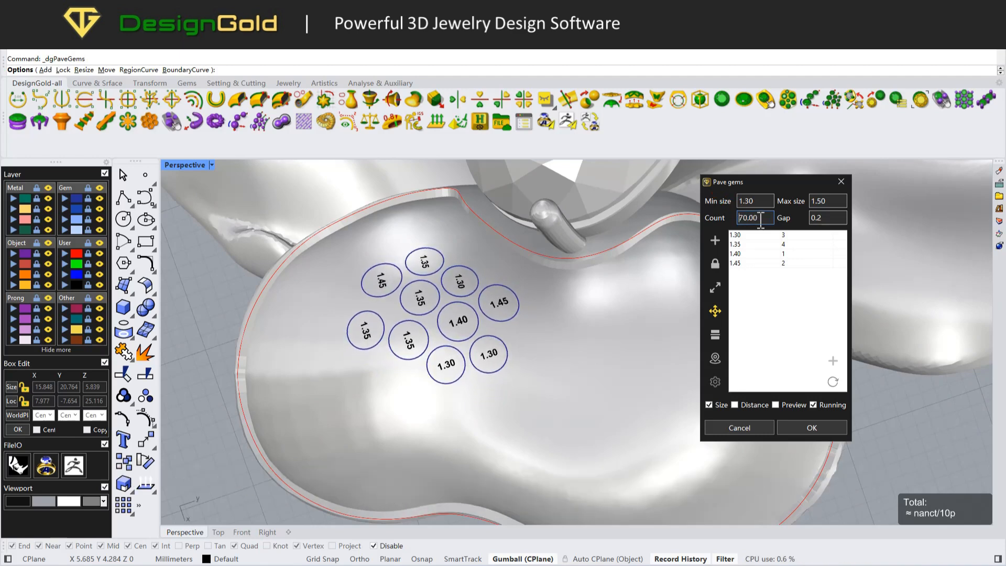
{"action": "left_click", "coordinate": [832, 217]}
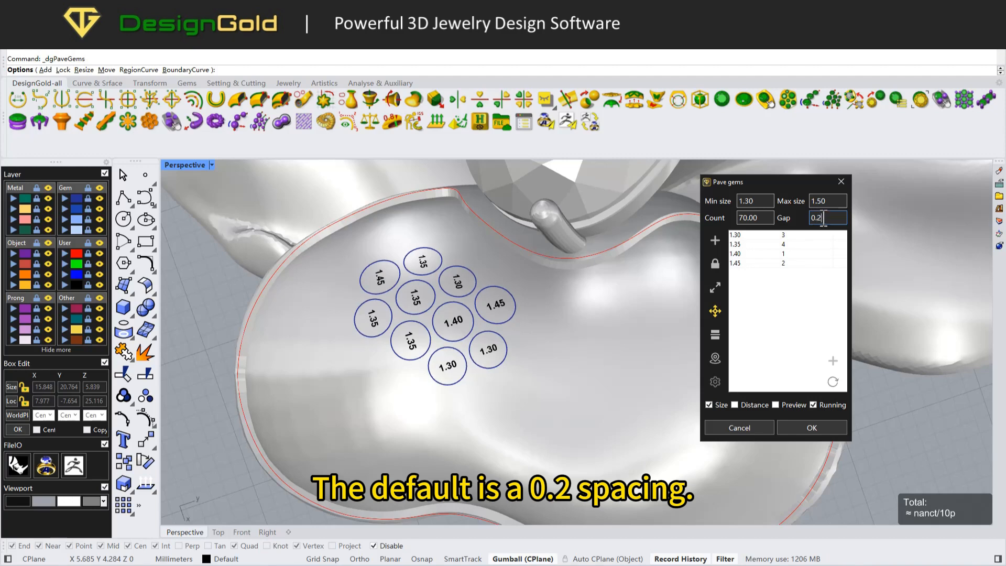
{"action": "double_click", "coordinate": [820, 218]}
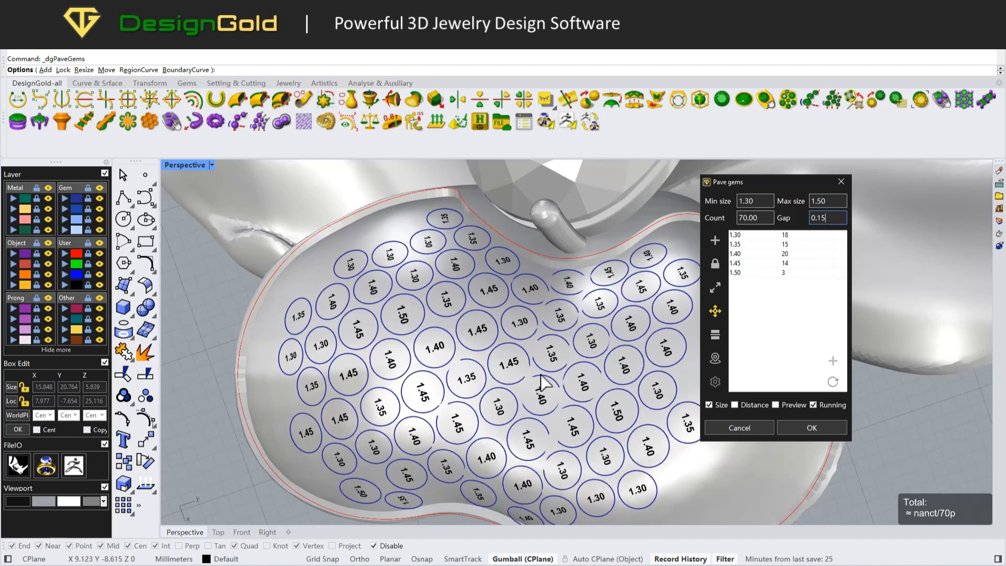
- Set the minimum stone size to 1.5 mm to match the maximum size
{"action": "left_click", "coordinate": [755, 201]}
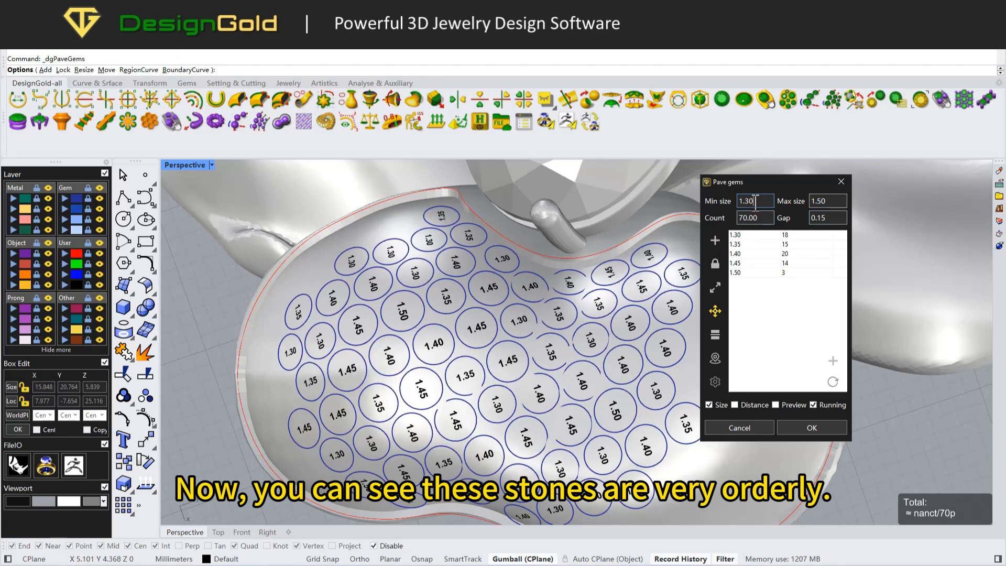
{"action": "left_click_drag", "start_coordinate": [756, 201], "coordinate": [733, 203]}
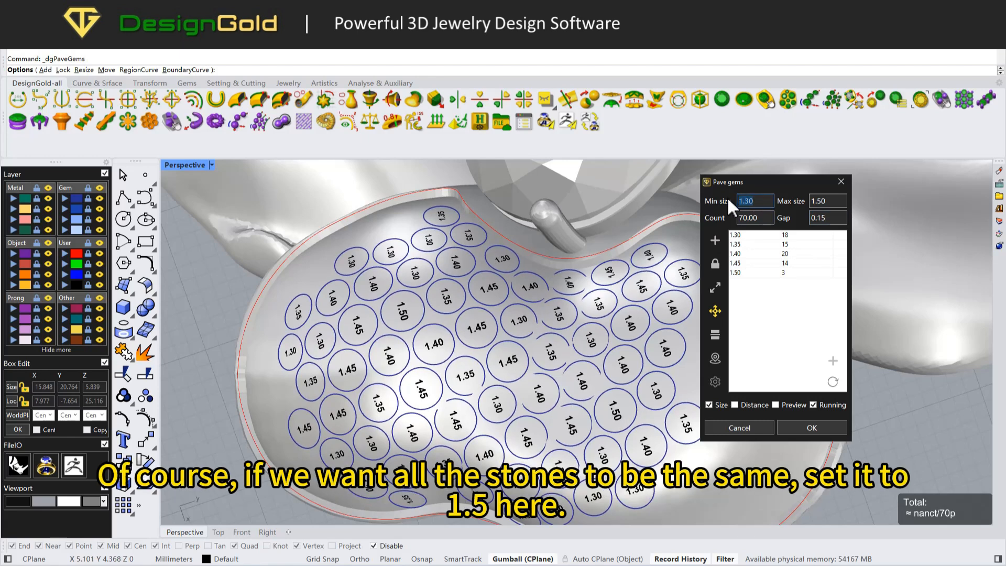
{"action": "type", "text": "1"}
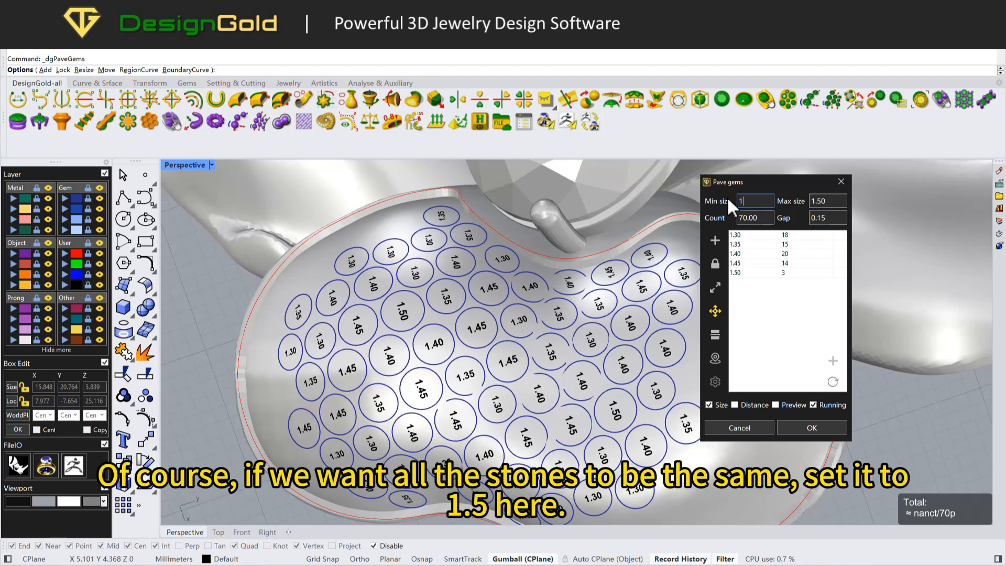
{"action": "type", "text": ".5"}
{"action": "key", "text": "Return"}
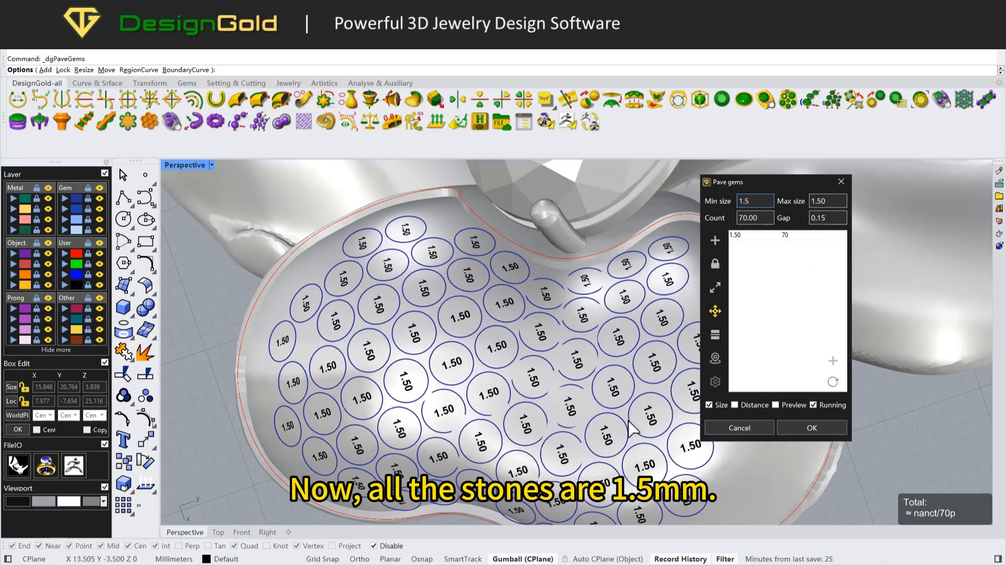
- Increase the stone count to 100 and regenerate the paving across the petal
{"action": "left_click_drag", "start_coordinate": [743, 182], "coordinate": [841, 188]}
{"action": "scroll", "coordinate": [862, 224], "scroll_direction": "up", "scroll_amount": 20}
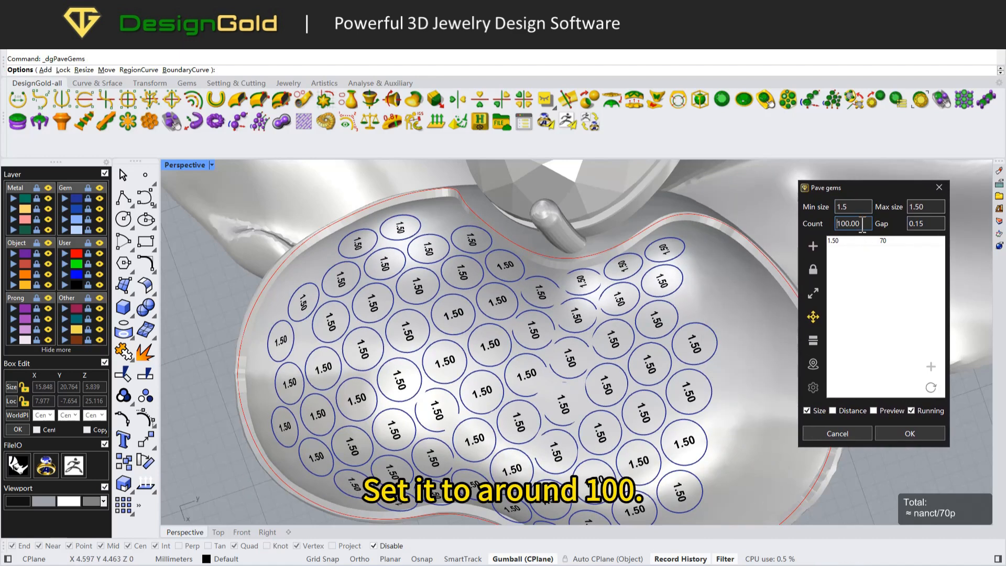
{"action": "key", "text": "Return"}
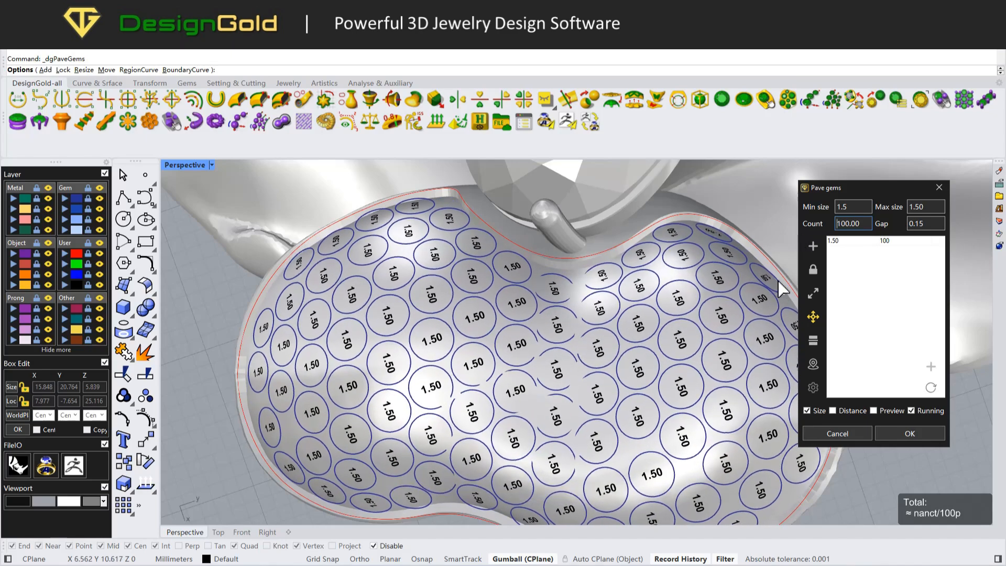
{"action": "right_click_drag", "start_coordinate": [738, 306], "coordinate": [624, 281], "text": "shift"}
{"action": "scroll", "coordinate": [697, 306], "scroll_direction": "down", "scroll_amount": 2}
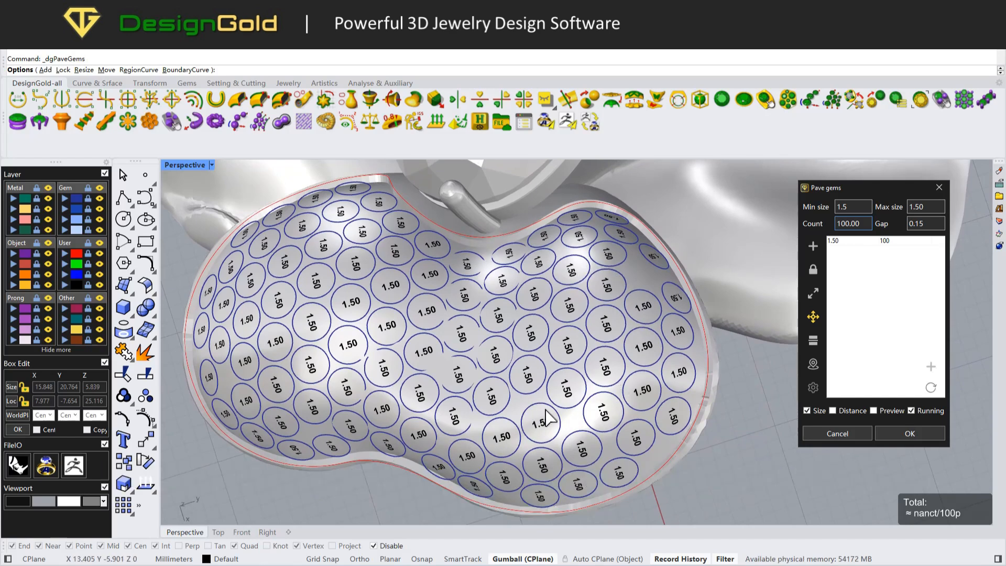
- Shift two stones in the petal's right-hand lobe to open space along the rim
{"action": "scroll", "coordinate": [545, 419], "scroll_direction": "up", "scroll_amount": 2}
{"action": "left_click_drag", "start_coordinate": [644, 388], "coordinate": [637, 356]}
{"action": "left_click_drag", "start_coordinate": [699, 353], "coordinate": [671, 350]}
- Add three 1.00 mm stones in the gaps along the rim of the petal's right-hand lobe
{"action": "right_click_drag", "start_coordinate": [593, 393], "coordinate": [749, 297]}
{"action": "left_click", "coordinate": [813, 246]}
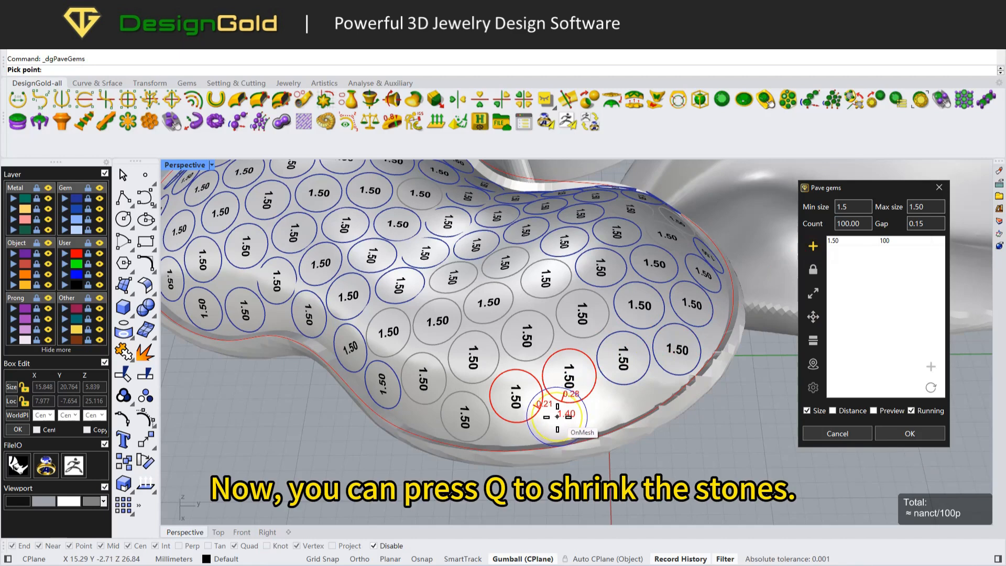
{"action": "key", "text": "q"}
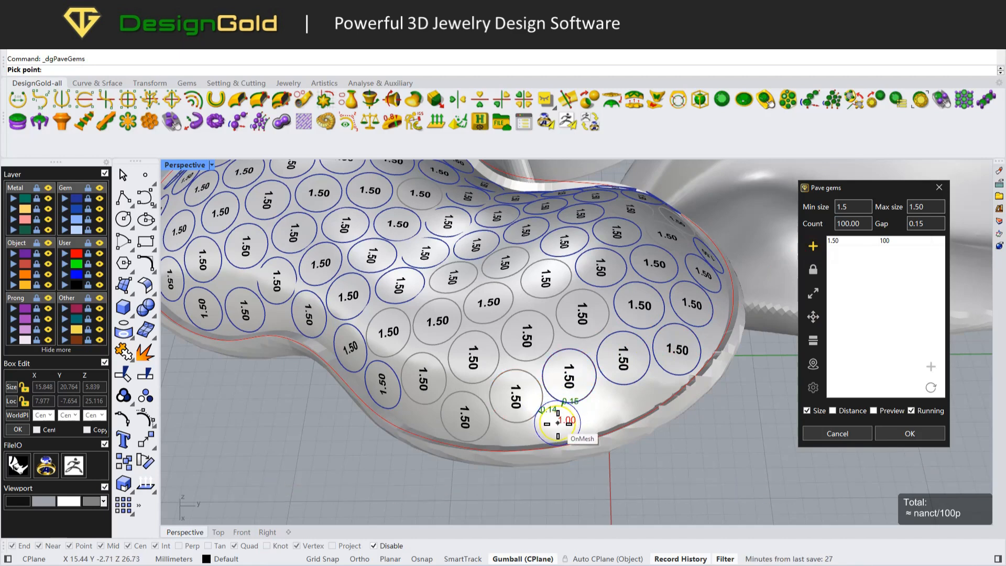
{"action": "left_click", "coordinate": [557, 422]}
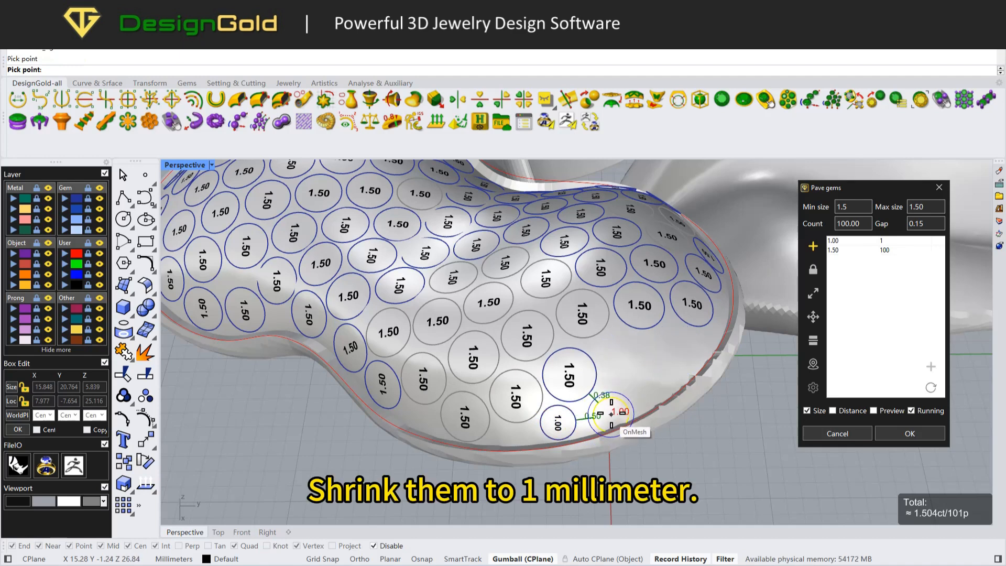
{"action": "left_click", "coordinate": [659, 383]}
- Fill the gaps along the rim of the petal's opposite lobe and waist with three more 1.00 mm stones
{"action": "right_click_drag", "start_coordinate": [473, 407], "coordinate": [439, 399]}
{"action": "scroll", "coordinate": [481, 406], "scroll_direction": "down", "scroll_amount": 5}
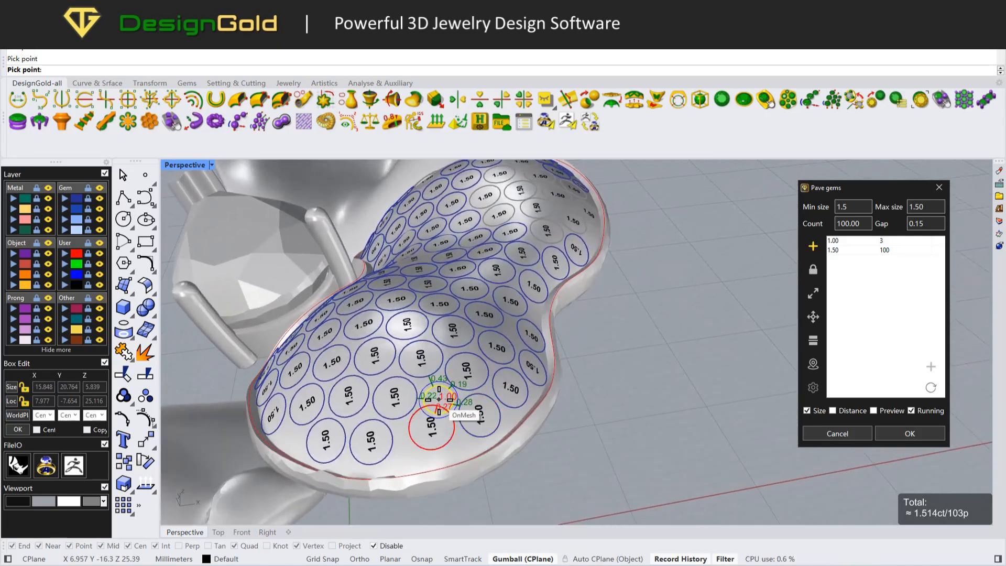
{"action": "left_click", "coordinate": [406, 455]}
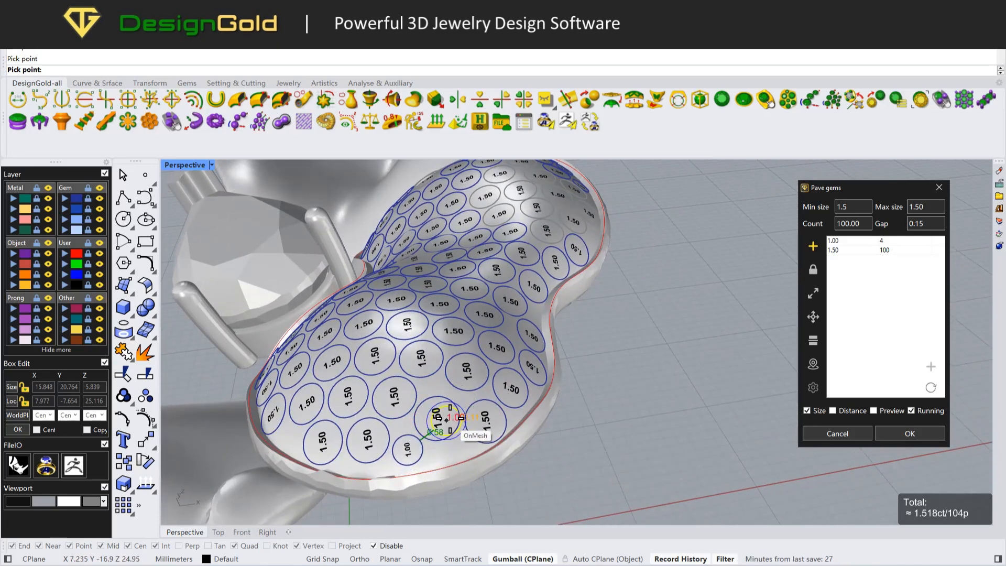
{"action": "left_click", "coordinate": [454, 440]}
{"action": "right_click_drag", "start_coordinate": [485, 446], "coordinate": [480, 358]}
{"action": "left_click", "coordinate": [490, 343]}
- Reduce the rim stone beside the petal's lower waist to 1.30 mm and add a 1.00 mm stone next to it
{"action": "right_click_drag", "start_coordinate": [676, 322], "coordinate": [546, 353]}
{"action": "right_click_drag", "start_coordinate": [687, 302], "coordinate": [677, 337]}
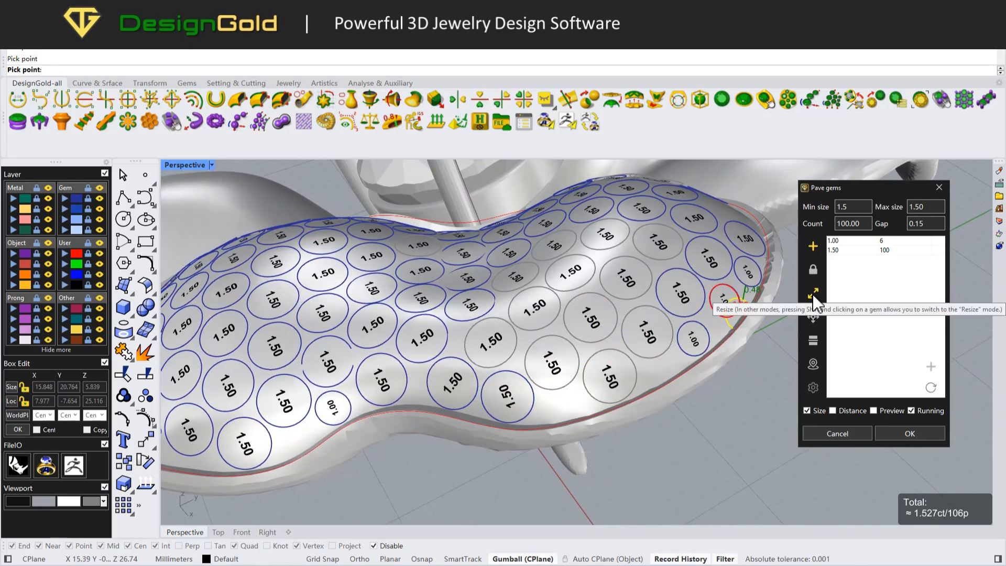
{"action": "left_click", "coordinate": [813, 295]}
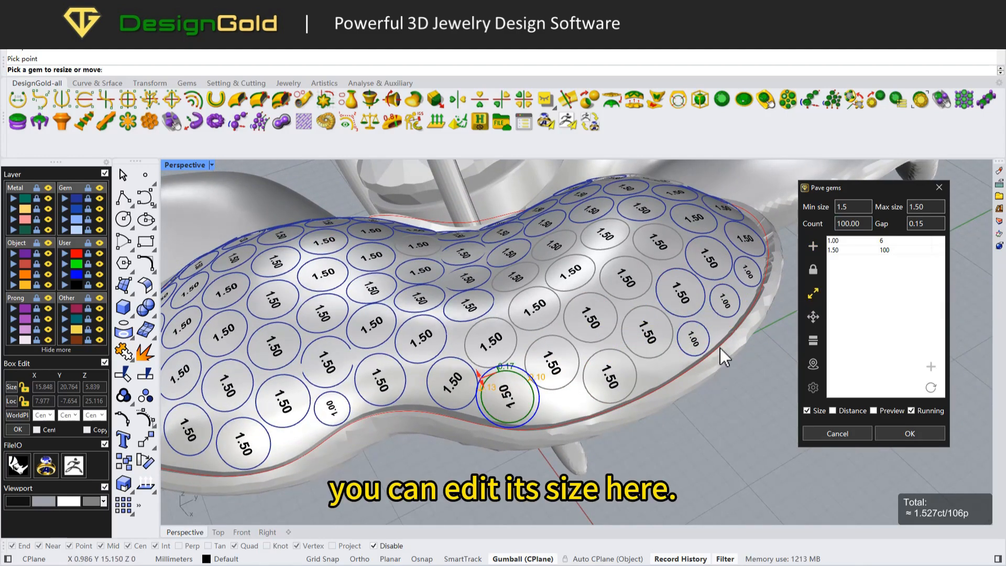
{"action": "scroll", "coordinate": [586, 364], "scroll_direction": "down", "scroll_amount": 2}
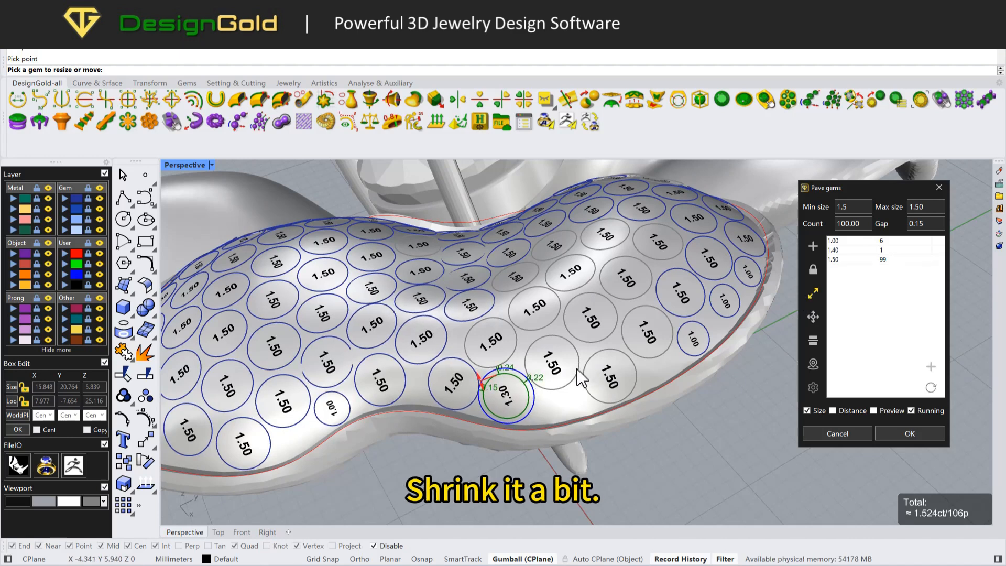
{"action": "left_click", "coordinate": [813, 246]}
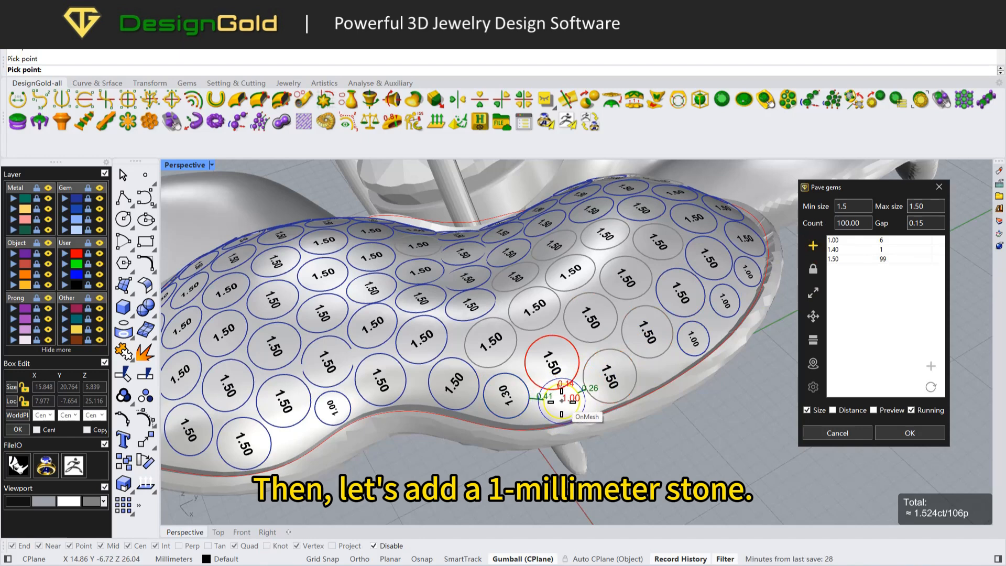
{"action": "left_click", "coordinate": [545, 404]}
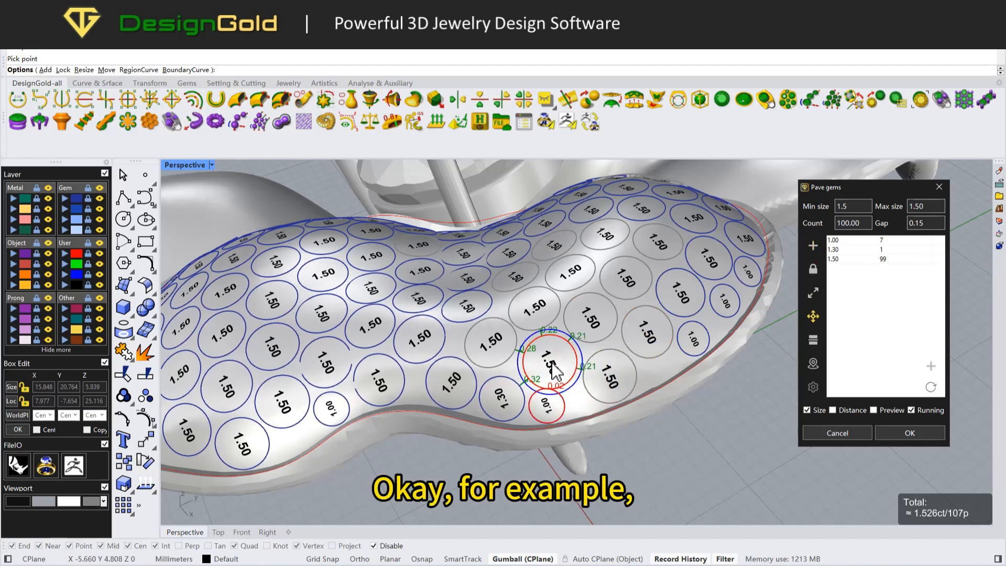
{"action": "left_click_drag", "start_coordinate": [498, 394], "coordinate": [503, 395]}
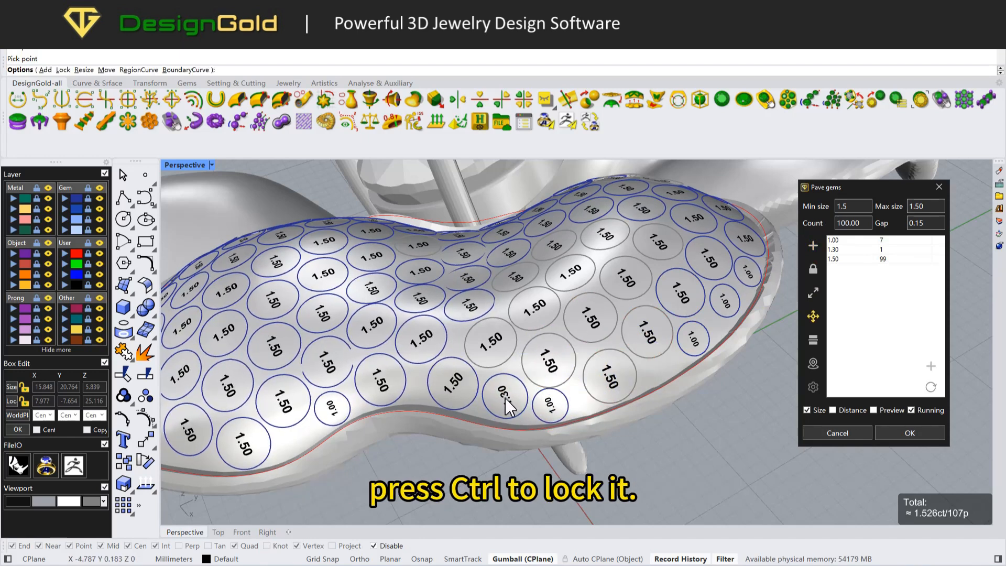
- Lock several stones in the middle of the petal's right-hand lobe
{"action": "right_click_drag", "start_coordinate": [457, 396], "coordinate": [587, 379]}
{"action": "left_click", "coordinate": [813, 271]}
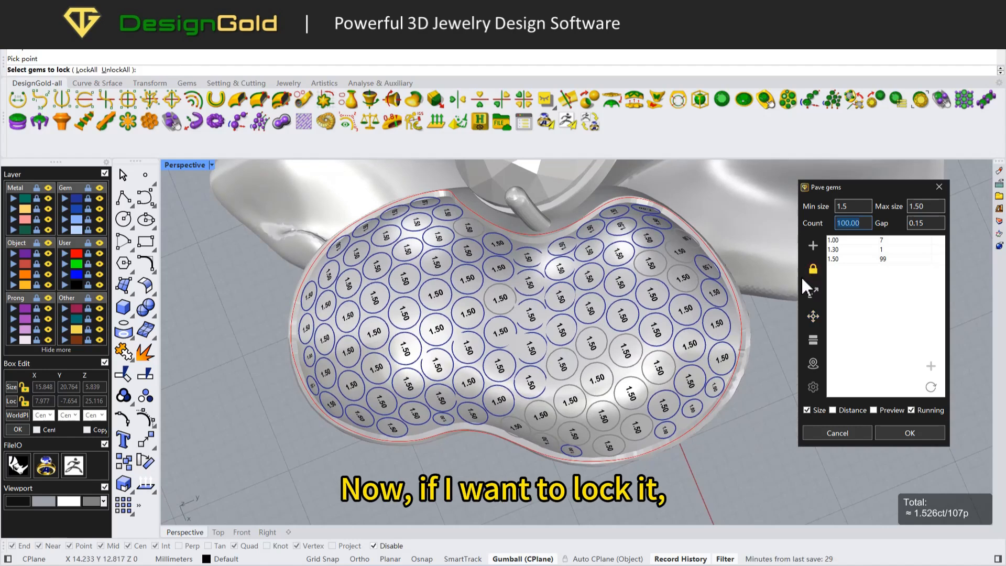
{"action": "left_click", "coordinate": [620, 313]}
{"action": "left_click", "coordinate": [654, 321]}
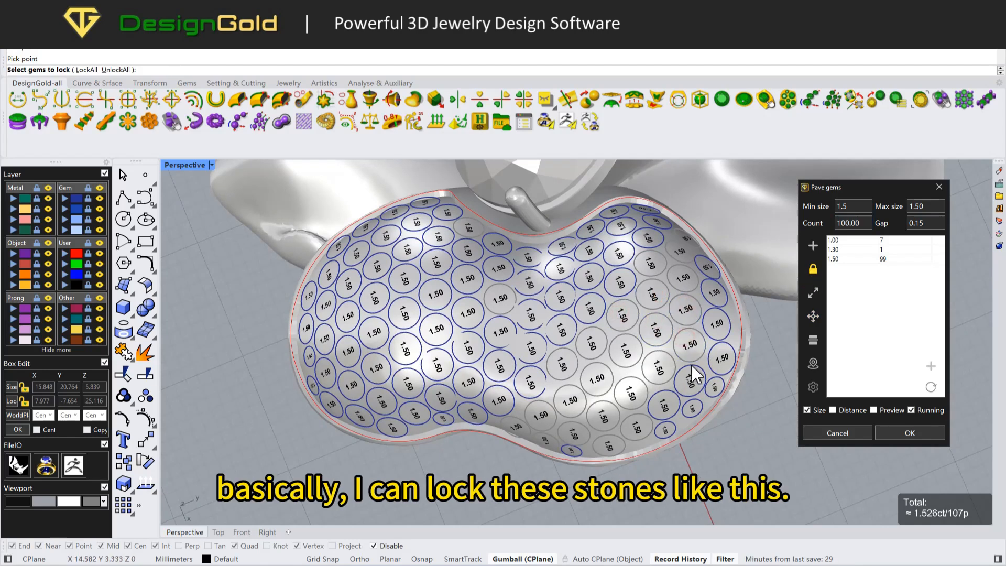
- Resize one 1.50 mm stone near the centre of the petal to 1.45 mm with its diameter handle
{"action": "left_click", "coordinate": [814, 295]}
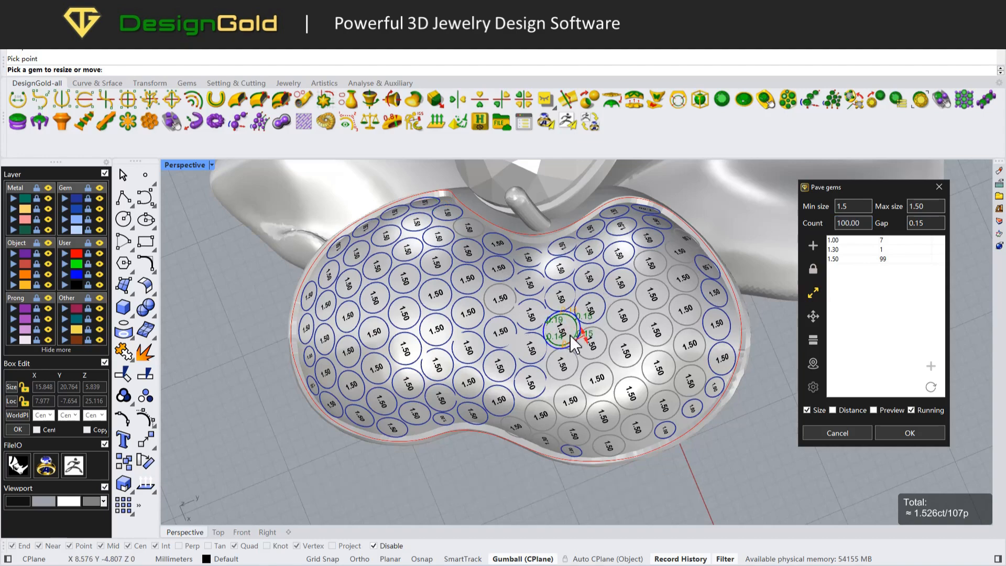
{"action": "scroll", "coordinate": [561, 331], "scroll_direction": "up", "scroll_amount": 3}
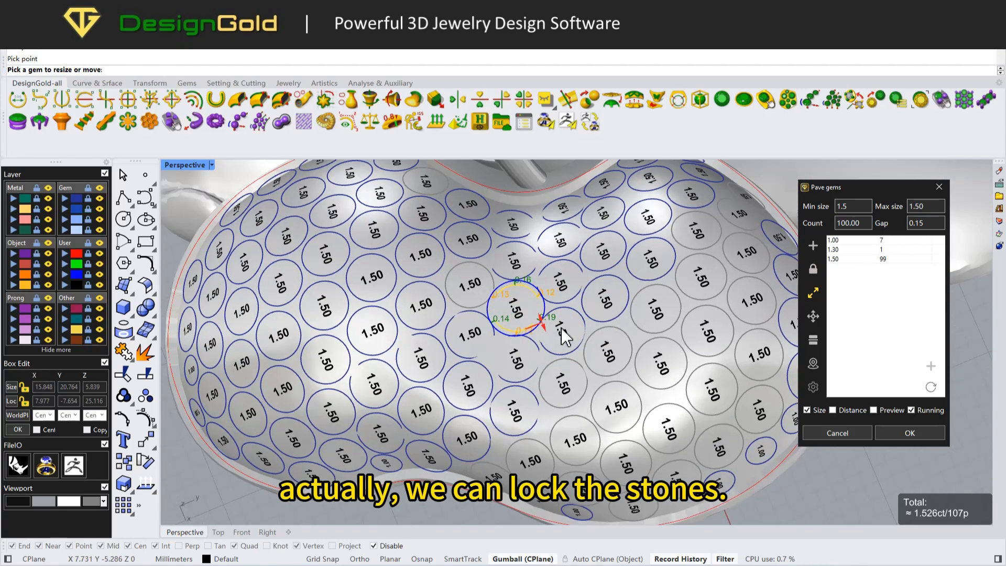
{"action": "left_click", "coordinate": [564, 338]}
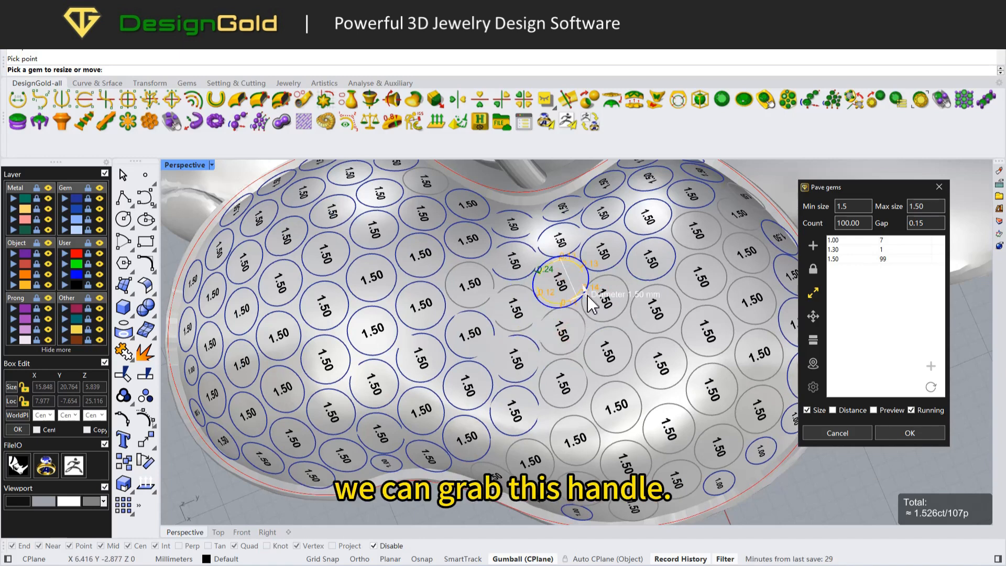
{"action": "left_click_drag", "start_coordinate": [586, 303], "coordinate": [590, 299]}
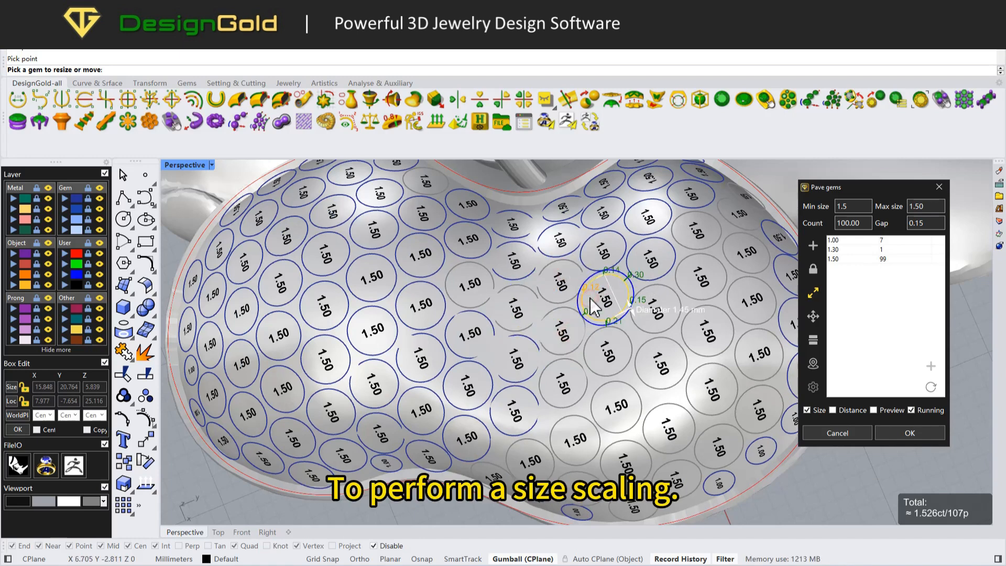
{"action": "scroll", "coordinate": [631, 313], "scroll_direction": "up", "scroll_amount": 4}
{"action": "left_click", "coordinate": [618, 316]}
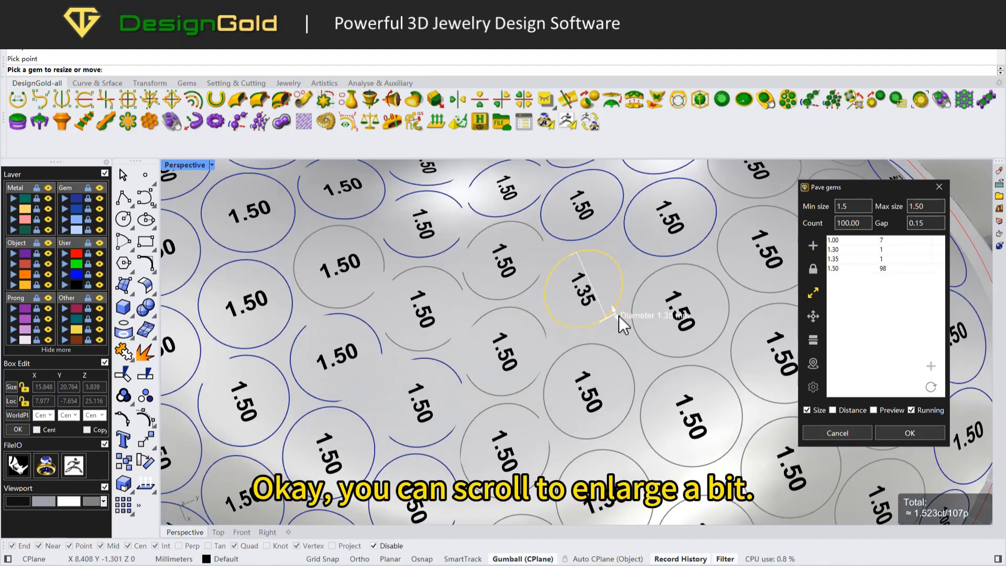
{"action": "left_click", "coordinate": [619, 320]}
{"action": "scroll", "coordinate": [602, 322], "scroll_direction": "down", "scroll_amount": 4}
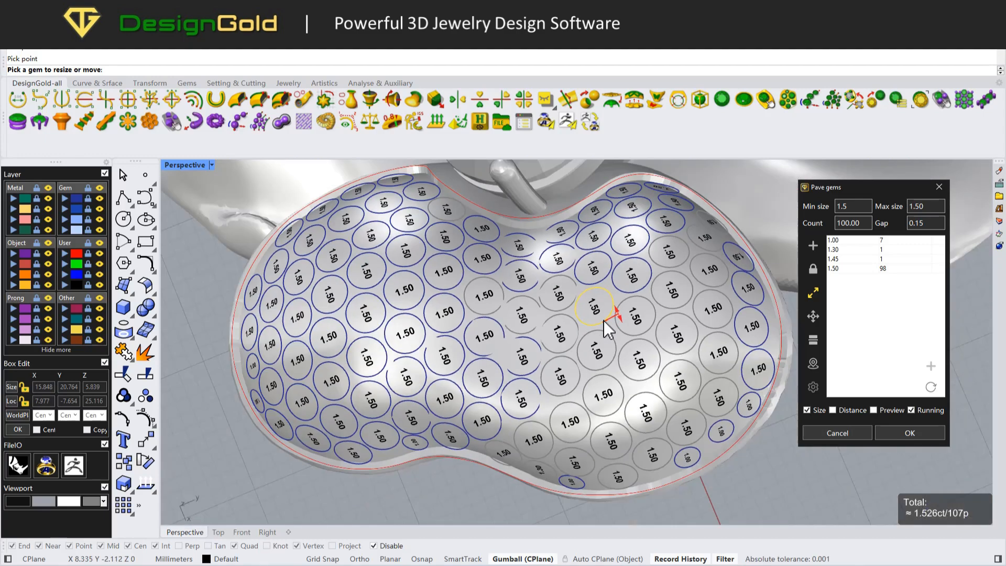
{"action": "scroll", "coordinate": [605, 319], "scroll_direction": "down", "scroll_amount": 2}
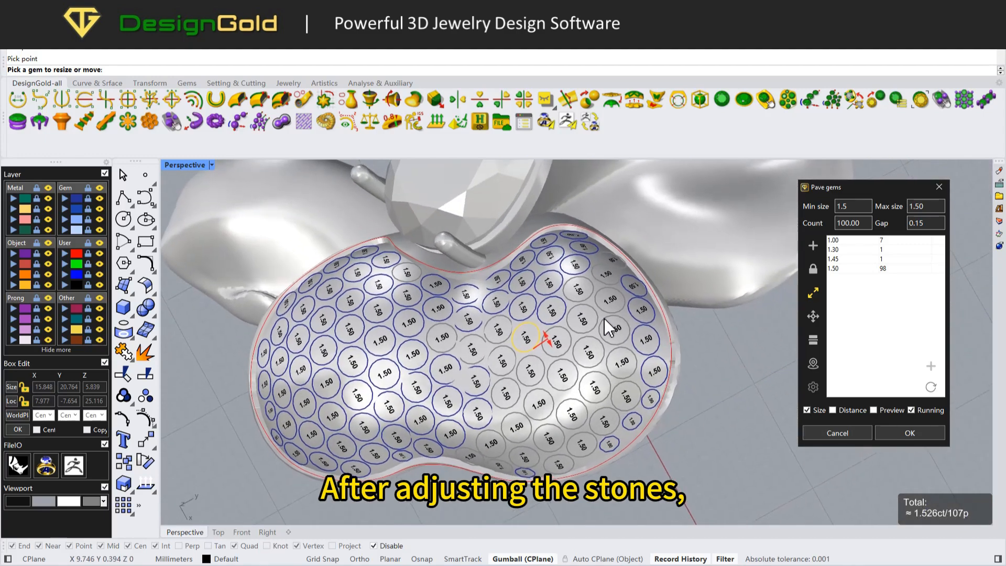
- Turn on the stone preview, check the spacing with the distance labels, hide them again, and accept the pave layout
{"action": "scroll", "coordinate": [605, 319], "scroll_direction": "up", "scroll_amount": 1}
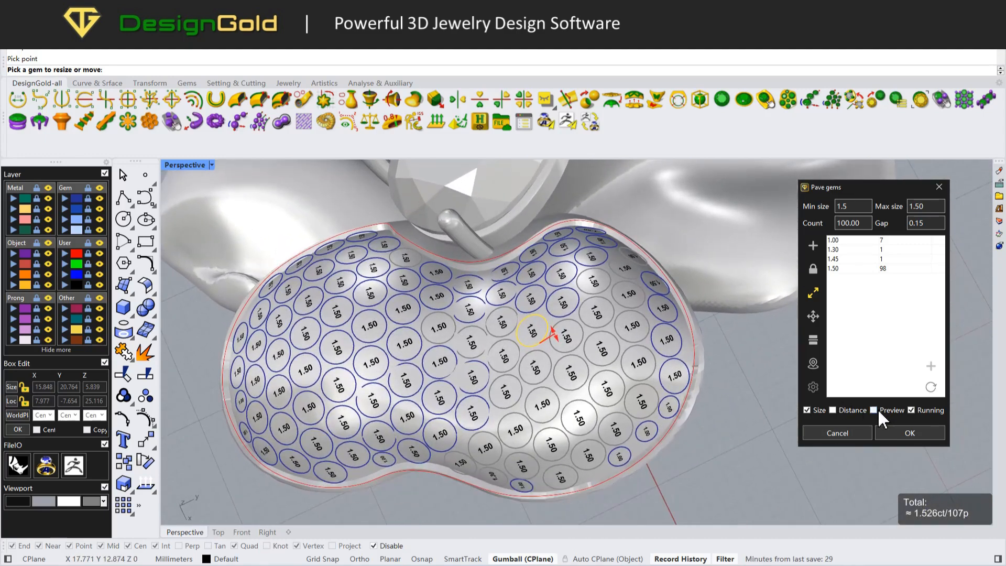
{"action": "left_click", "coordinate": [874, 410]}
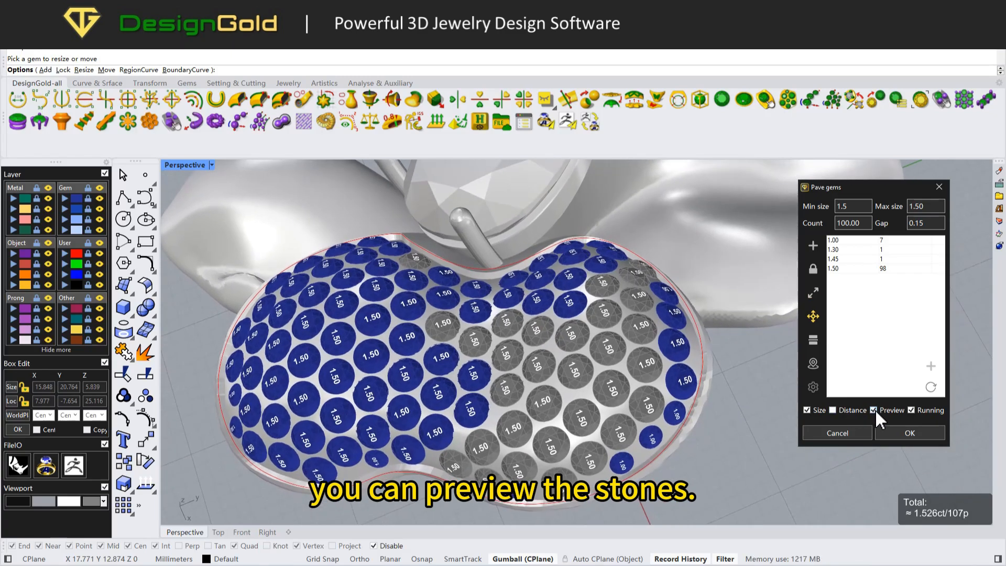
{"action": "left_click", "coordinate": [833, 410]}
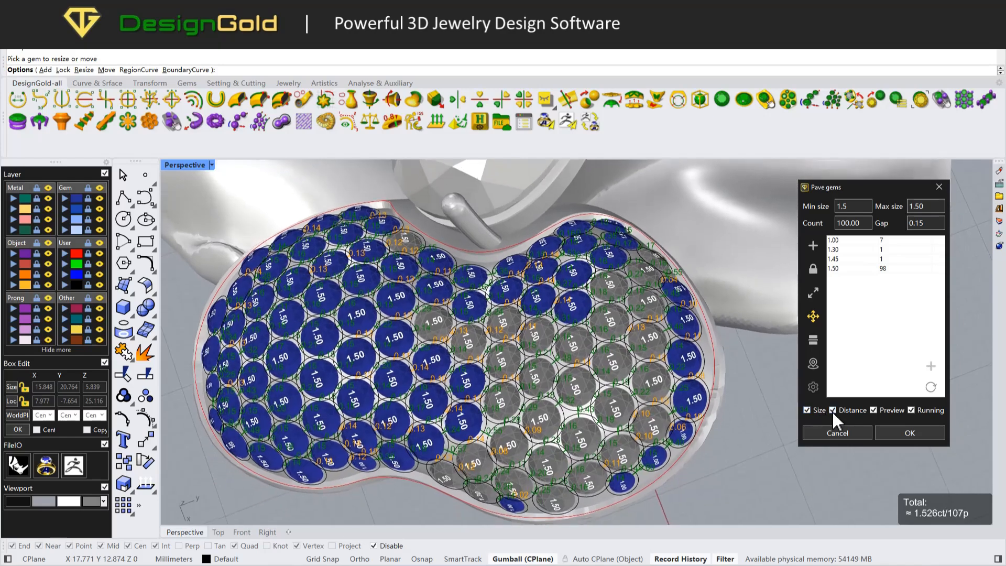
{"action": "left_click", "coordinate": [808, 411]}
{"action": "left_click", "coordinate": [809, 410]}
{"action": "left_click", "coordinate": [834, 410]}
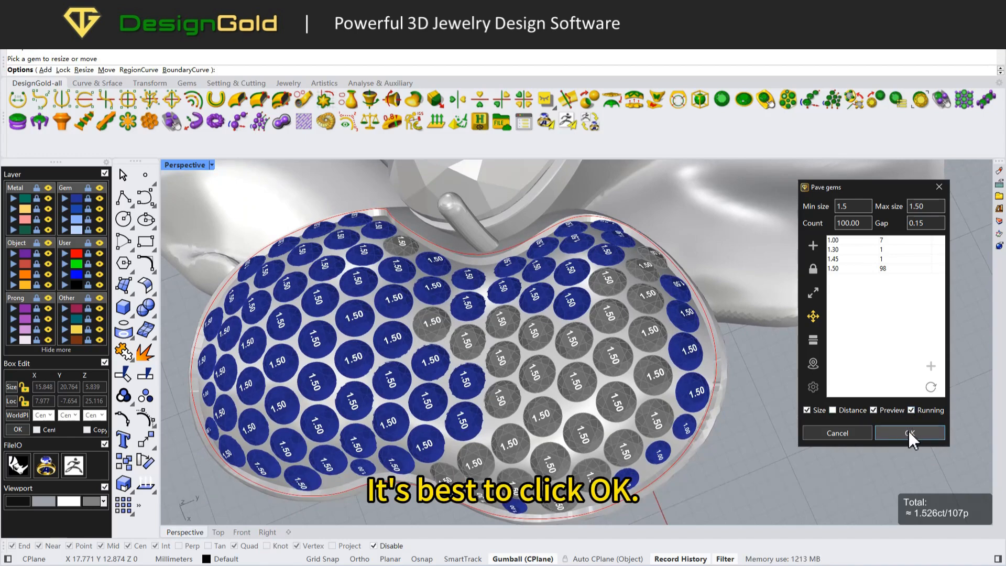
{"action": "left_click", "coordinate": [909, 434]}
{"action": "right_click_drag", "start_coordinate": [599, 349], "coordinate": [599, 349]}
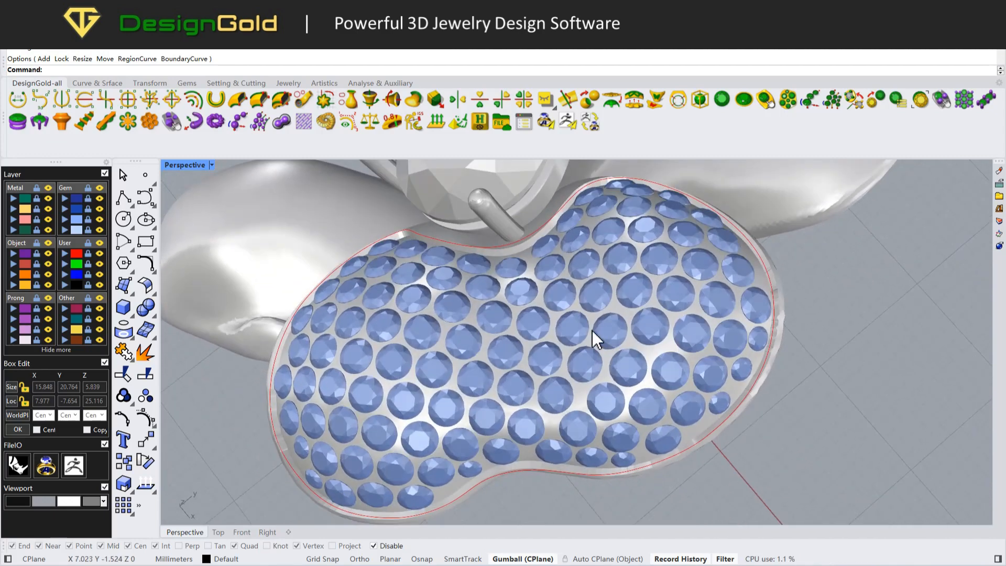
- Select all the paved stones and generate prongs between them across the petal surface
{"action": "left_click", "coordinate": [572, 329]}
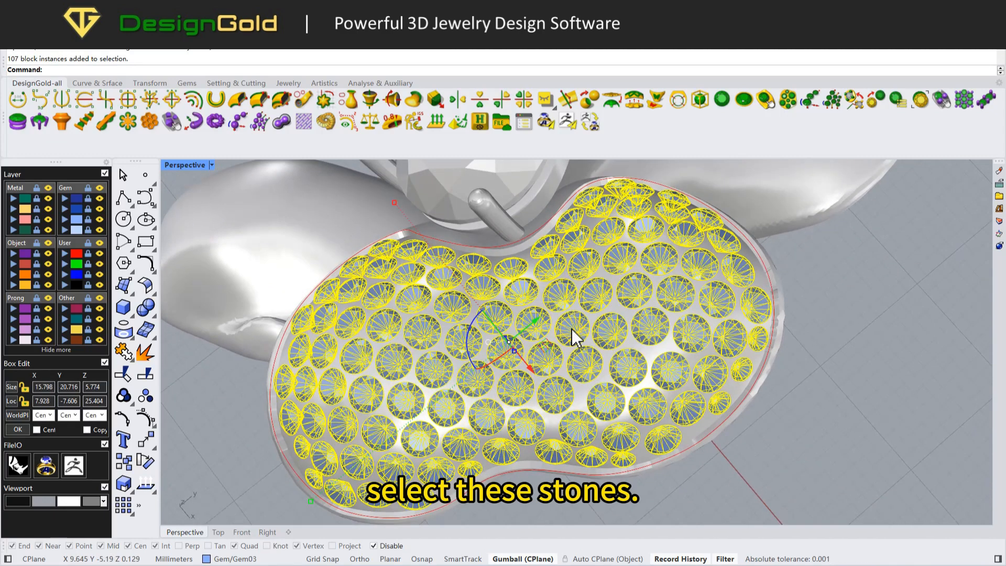
{"action": "left_click", "coordinate": [963, 101]}
{"action": "right_click_drag", "start_coordinate": [626, 261], "coordinate": [524, 291]}
{"action": "left_click", "coordinate": [234, 69]}
{"action": "right_click_drag", "start_coordinate": [388, 215], "coordinate": [467, 357]}
{"action": "right_click", "coordinate": [548, 435]}
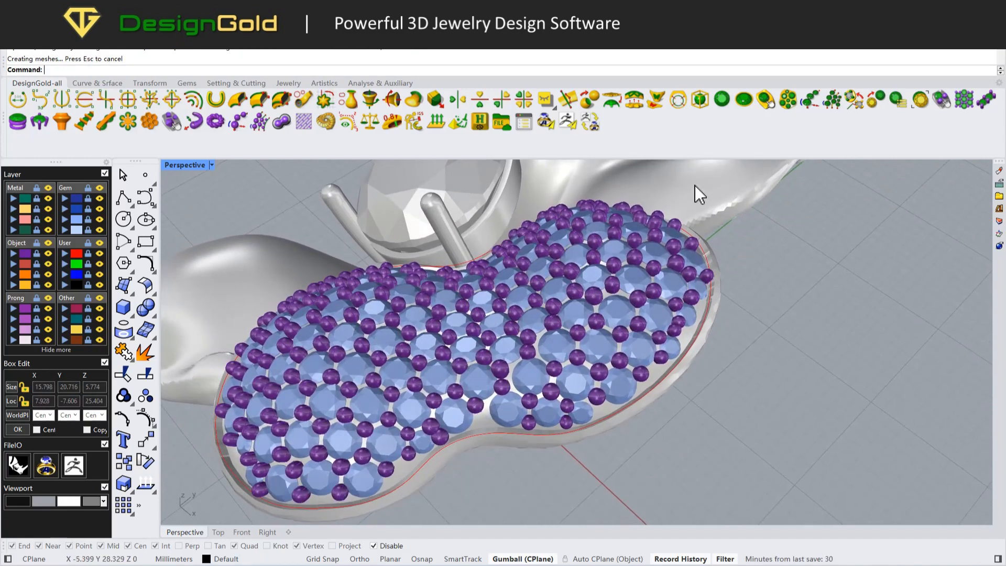
- Start Orient Prong on the petal mesh and place a 0.65 mm diameter, 0.5 mm high prong in the rim gap at the petal's waist
{"action": "left_click", "coordinate": [947, 104]}
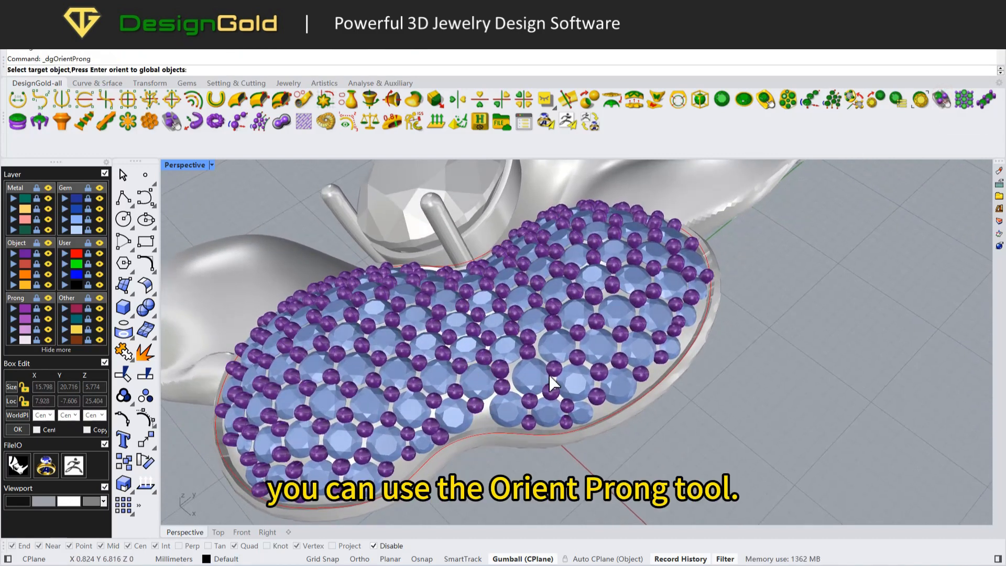
{"action": "scroll", "coordinate": [494, 411], "scroll_direction": "up", "scroll_amount": 5}
{"action": "scroll", "coordinate": [463, 418], "scroll_direction": "up", "scroll_amount": 5}
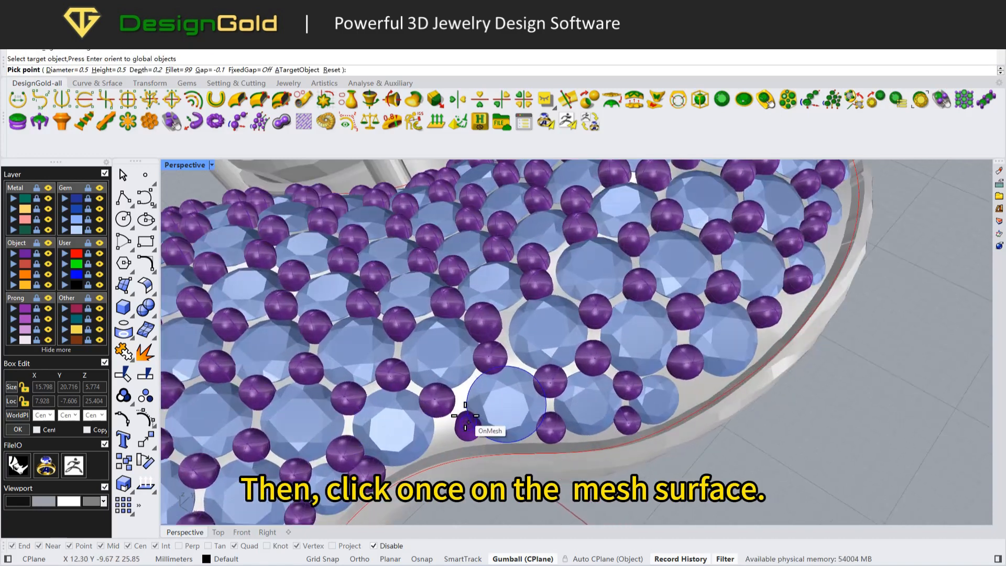
{"action": "key", "text": "e"}
{"action": "key", "text": "e"}
{"action": "key", "text": "e"}
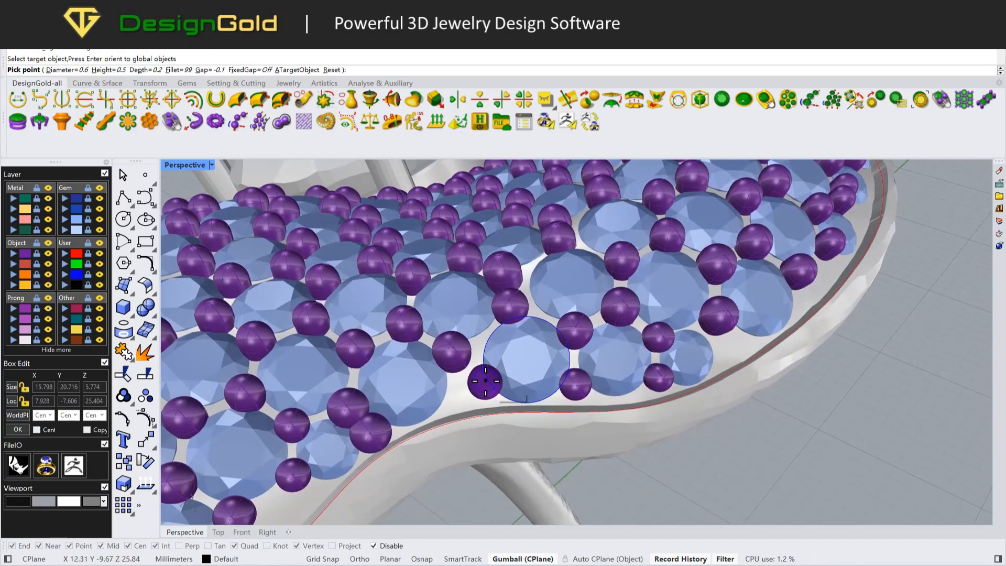
{"action": "key", "text": "q"}
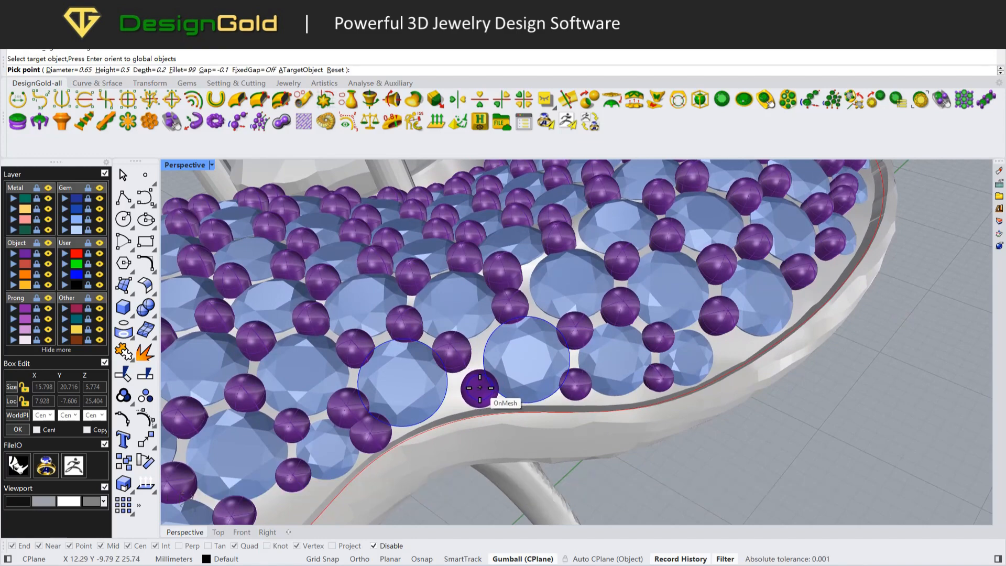
{"action": "left_click", "coordinate": [480, 386]}
- Add further prongs of 0.55 mm diameter and 0.4 mm height beside the small stones along the petal's outer rim
{"action": "right_click_drag", "start_coordinate": [482, 383], "coordinate": [537, 395]}
{"action": "key", "text": "q"}
{"action": "key", "text": "q"}
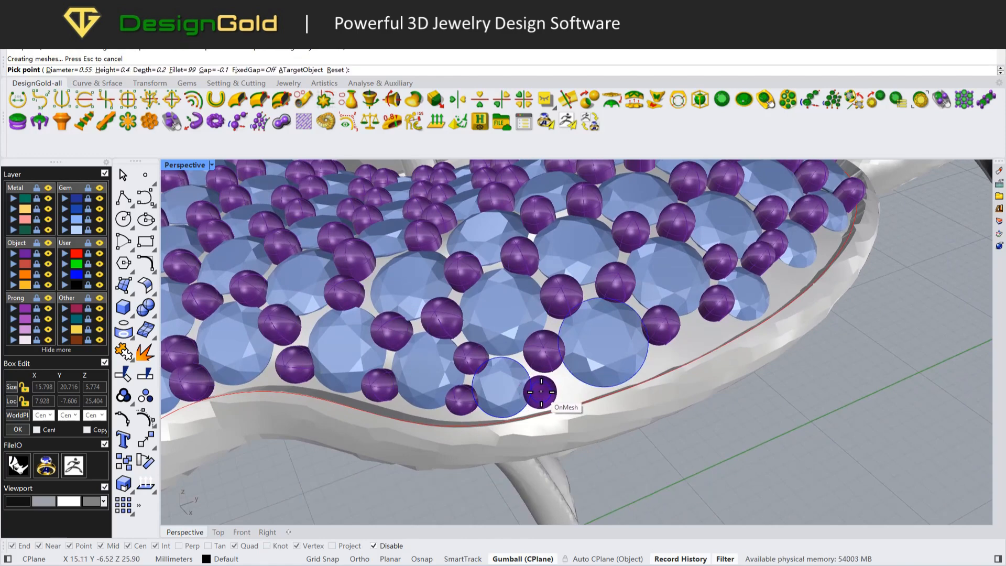
{"action": "right_click_drag", "start_coordinate": [650, 357], "coordinate": [690, 391]}
{"action": "left_click", "coordinate": [664, 378]}
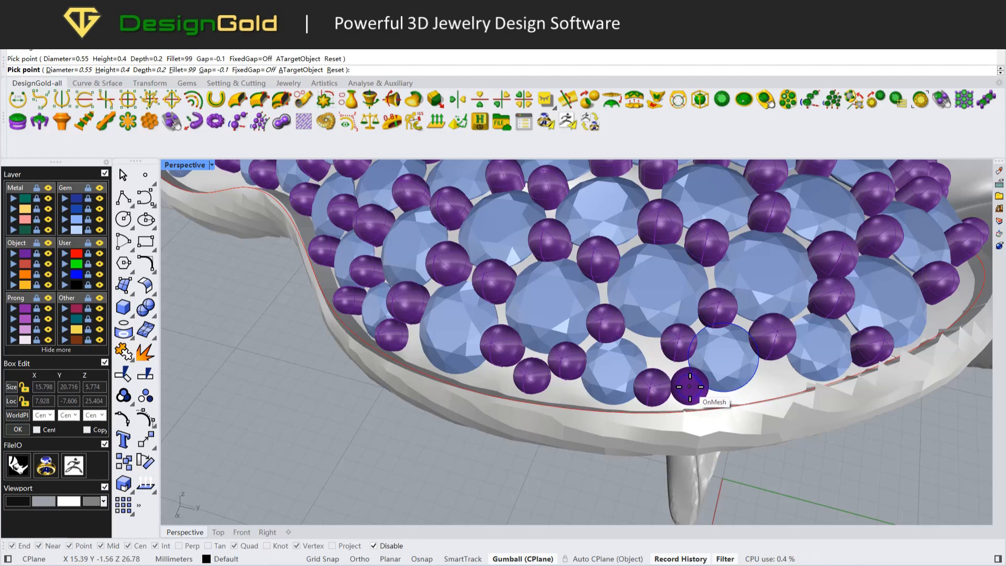
{"action": "left_click", "coordinate": [693, 386]}
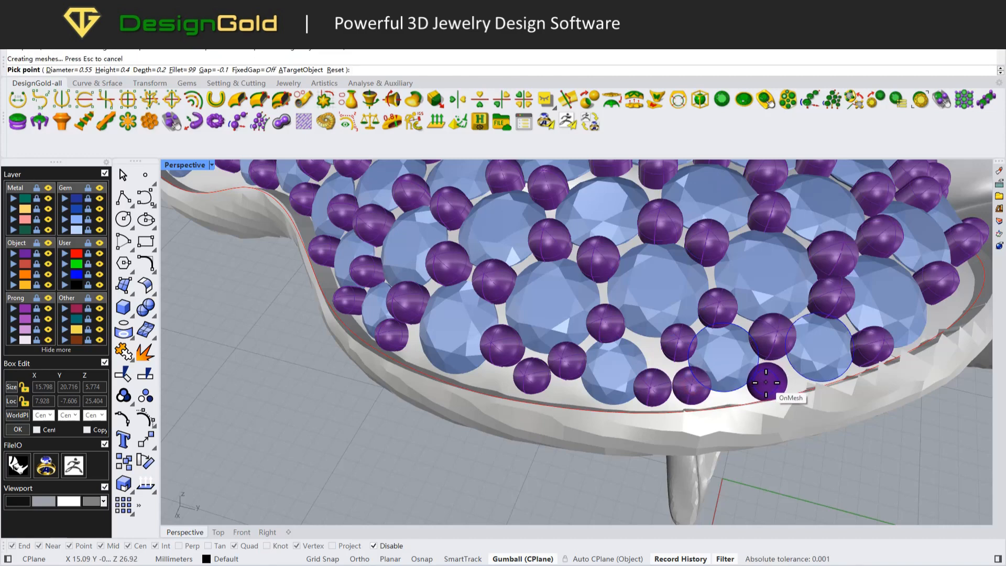
{"action": "right_click_drag", "start_coordinate": [682, 388], "coordinate": [513, 428]}
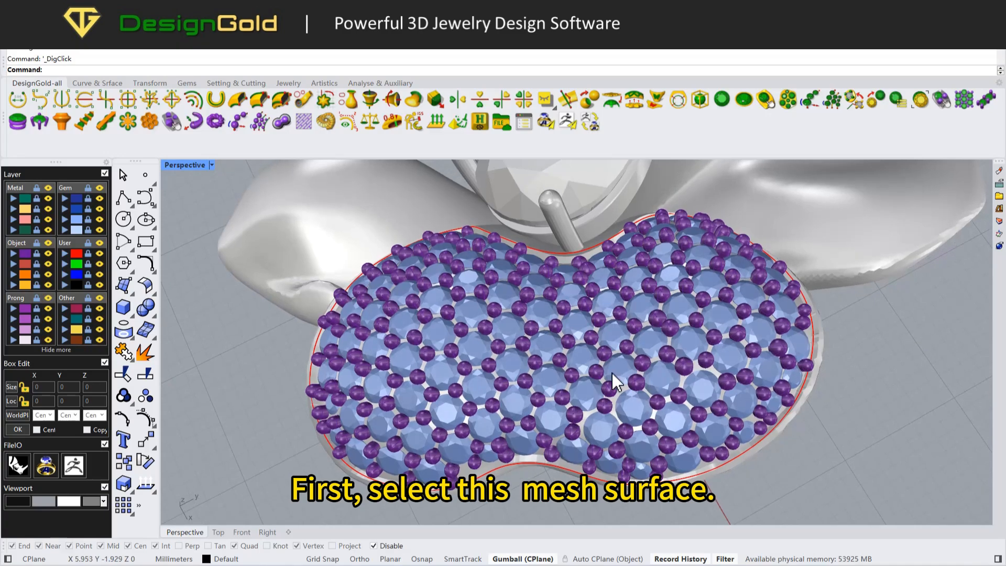
- Assign the petal mesh to the dark green Metal04 layer
{"action": "left_click", "coordinate": [513, 296]}
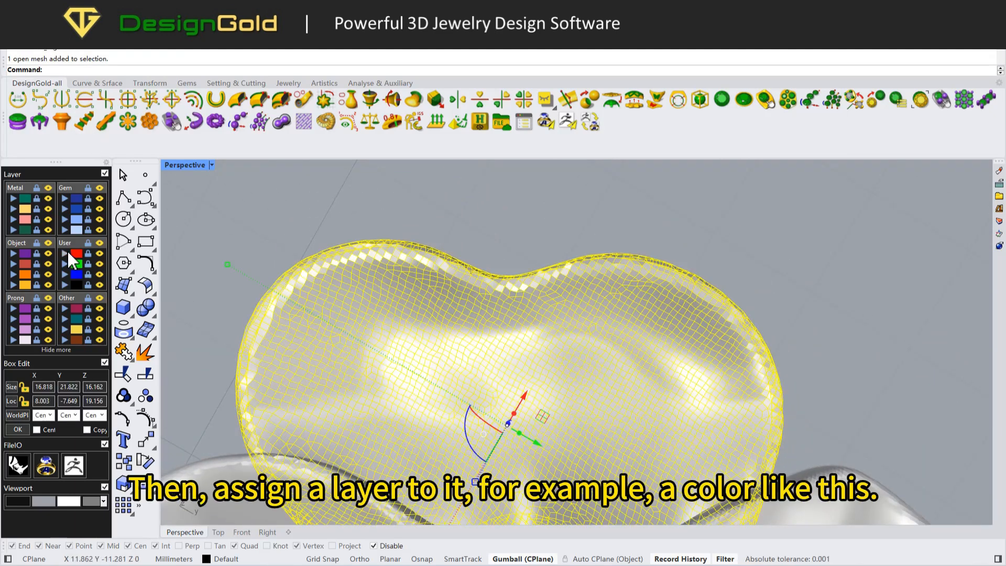
{"action": "left_click", "coordinate": [14, 230]}
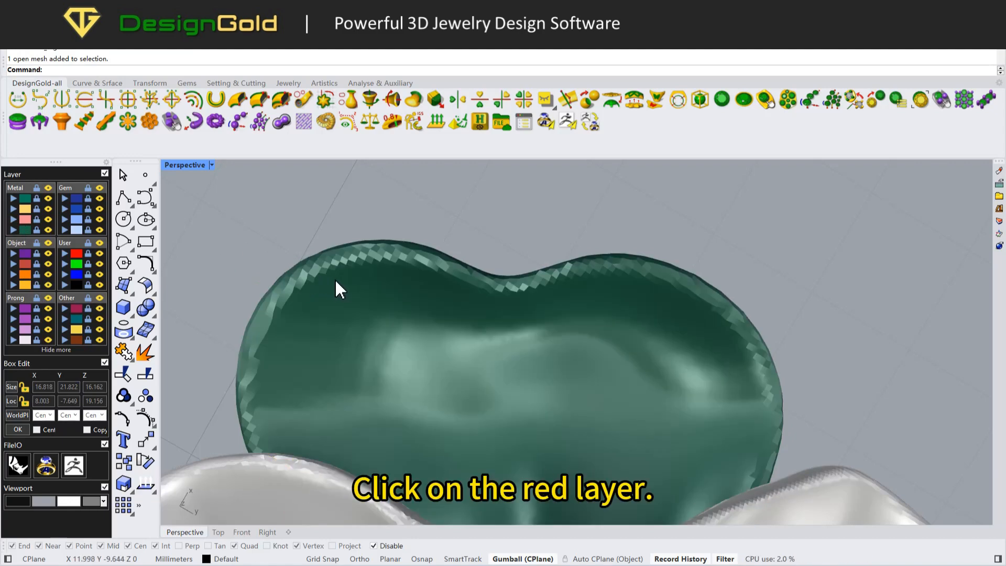
{"action": "left_click", "coordinate": [391, 243]}
- Start a Curve Simple outline of the nest base on the petal's underside, tracing along the outer lobes and down one side
{"action": "left_click", "coordinate": [39, 99]}
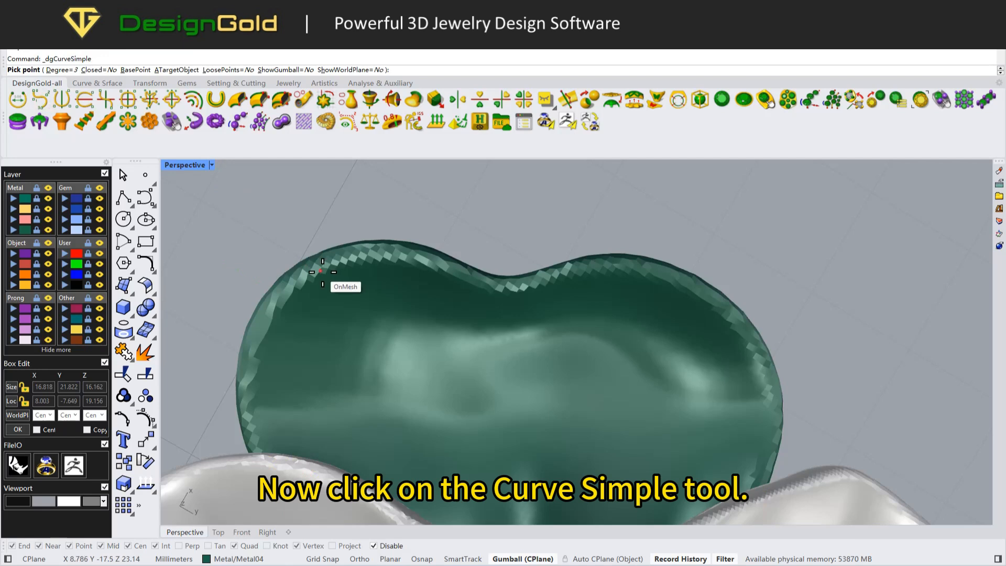
{"action": "left_click", "coordinate": [314, 284]}
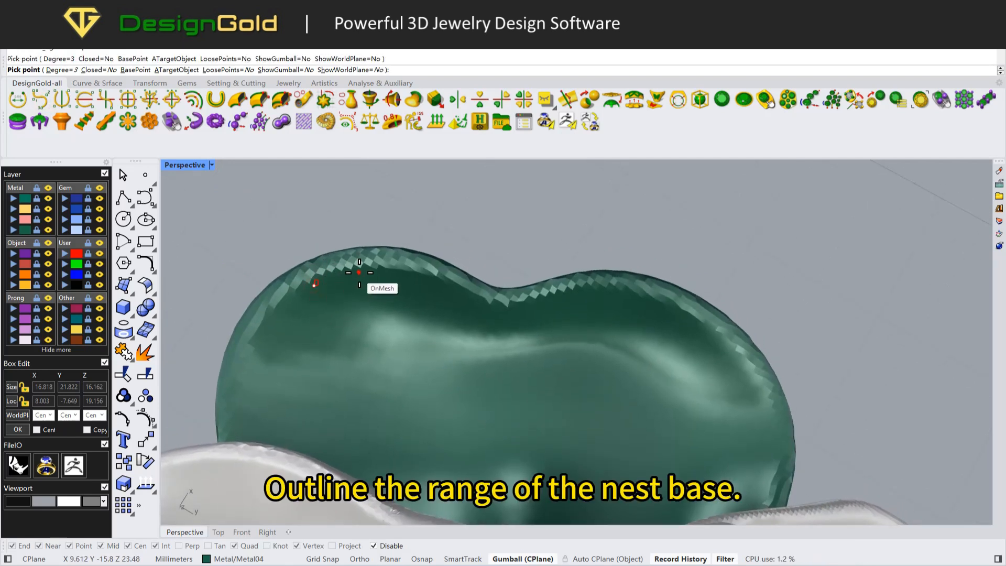
{"action": "right_click_drag", "start_coordinate": [566, 311], "coordinate": [519, 303]}
{"action": "scroll", "coordinate": [518, 303], "scroll_direction": "up", "scroll_amount": 2}
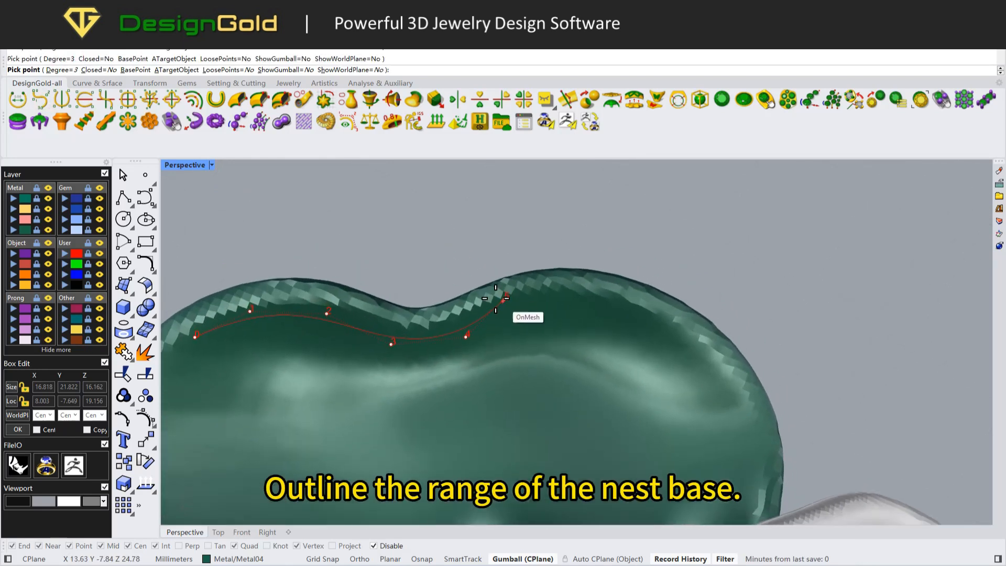
{"action": "left_click", "coordinate": [719, 362]}
{"action": "right_click_drag", "start_coordinate": [719, 362], "coordinate": [679, 342]}
{"action": "scroll", "coordinate": [679, 342], "scroll_direction": "down", "scroll_amount": 2}
{"action": "left_click", "coordinate": [679, 342]}
{"action": "left_click", "coordinate": [681, 386]}
- Continue the outline around the petal's inner end, using wireframe display to follow the extent of the stones
{"action": "right_click_drag", "start_coordinate": [679, 399], "coordinate": [667, 390]}
{"action": "left_click", "coordinate": [671, 390]}
{"action": "left_click", "coordinate": [625, 443]}
{"action": "left_click", "coordinate": [582, 470]}
{"action": "left_click", "coordinate": [560, 439]}
{"action": "left_click", "coordinate": [542, 429]}
{"action": "right_click_drag", "start_coordinate": [536, 438], "coordinate": [524, 419]}
{"action": "left_click", "coordinate": [211, 165]}
{"action": "left_click", "coordinate": [242, 190]}
{"action": "scroll", "coordinate": [482, 407], "scroll_direction": "up", "scroll_amount": 1}
{"action": "left_click", "coordinate": [483, 405]}
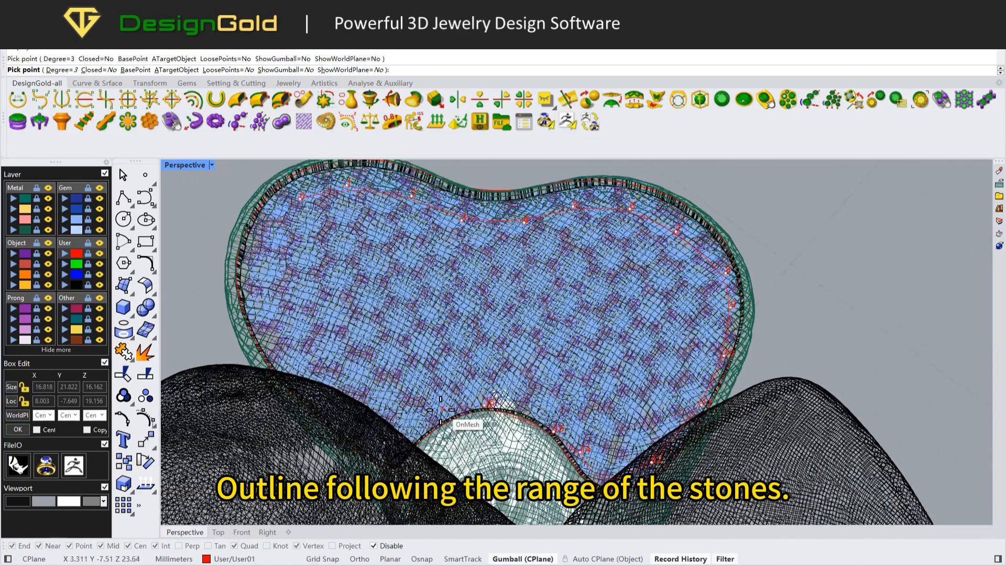
- Adjust the outline points around the arch at the petal's base and place the remaining points back towards the start
{"action": "left_click_drag", "start_coordinate": [490, 397], "coordinate": [492, 393]}
{"action": "left_click_drag", "start_coordinate": [554, 432], "coordinate": [526, 406]}
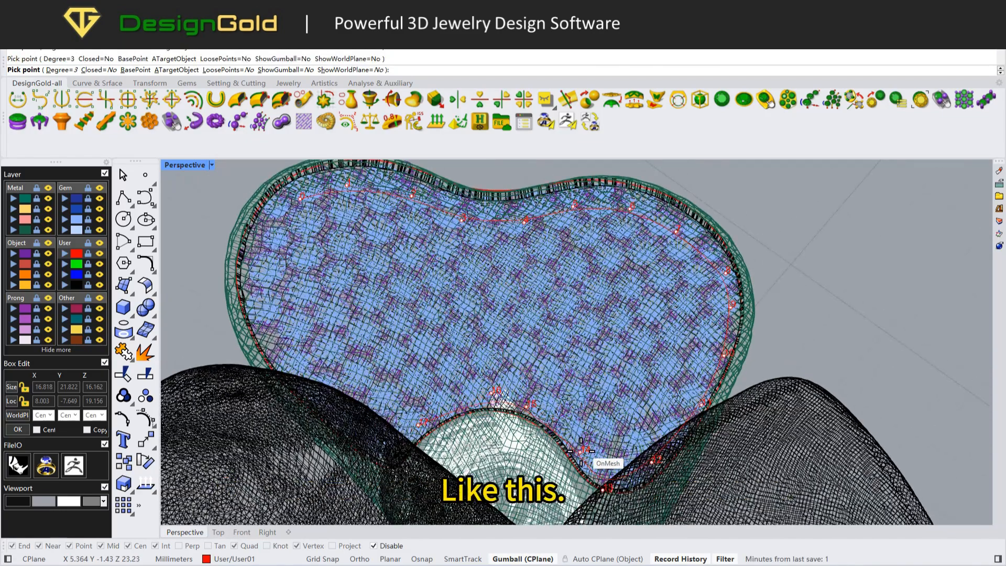
{"action": "right_click_drag", "start_coordinate": [731, 309], "coordinate": [441, 246]}
{"action": "right_click_drag", "start_coordinate": [412, 297], "coordinate": [549, 434]}
{"action": "scroll", "coordinate": [549, 434], "scroll_direction": "up", "scroll_amount": 3}
{"action": "right_click_drag", "start_coordinate": [569, 383], "coordinate": [633, 402]}
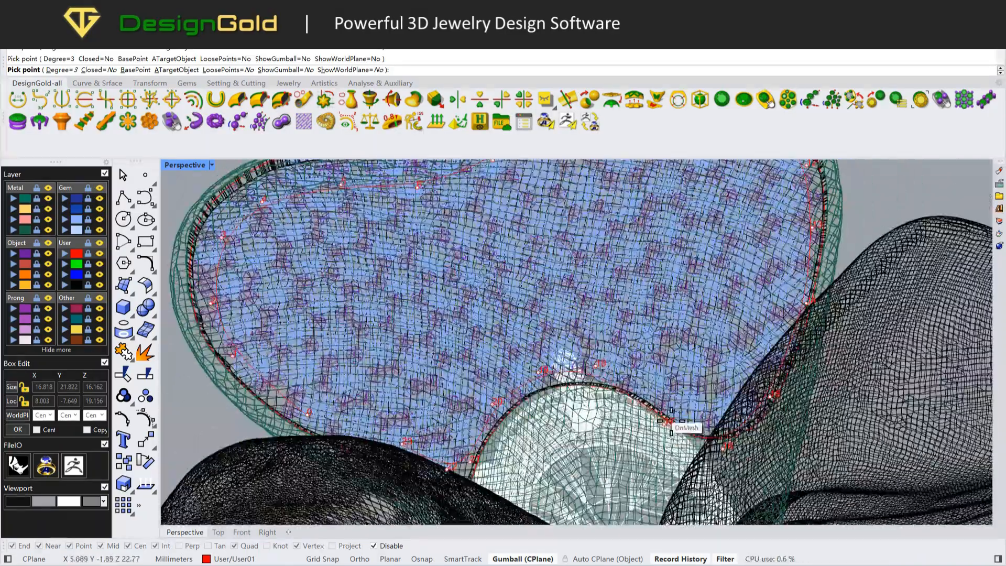
{"action": "right_click_drag", "start_coordinate": [599, 370], "coordinate": [435, 412]}
{"action": "left_click", "coordinate": [647, 431]}
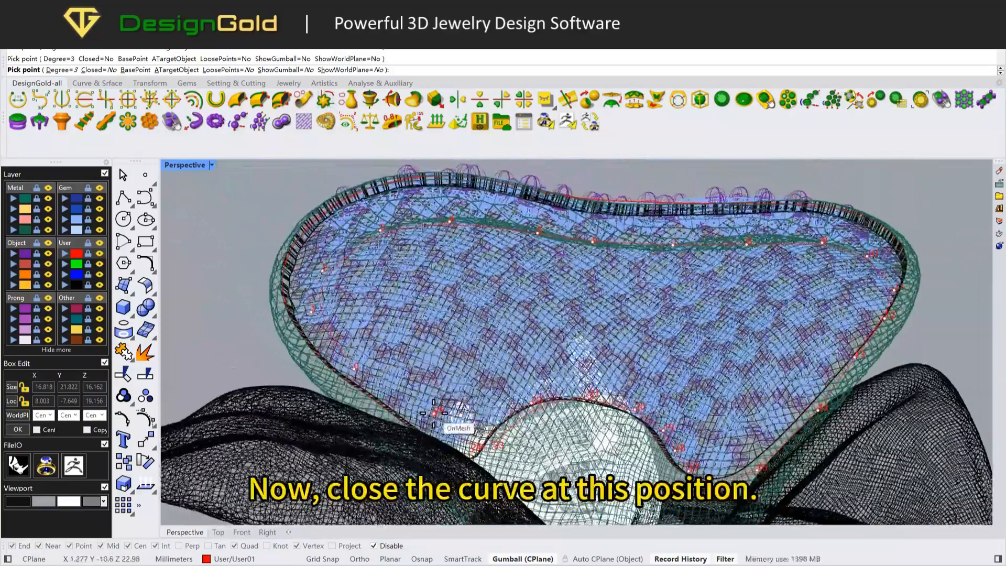
- Close the outline curve, return the viewport to Shaded display, refine its points on the mesh, and finish the curve
{"action": "left_click", "coordinate": [98, 70]}
{"action": "left_click", "coordinate": [211, 165]}
{"action": "left_click", "coordinate": [175, 204]}
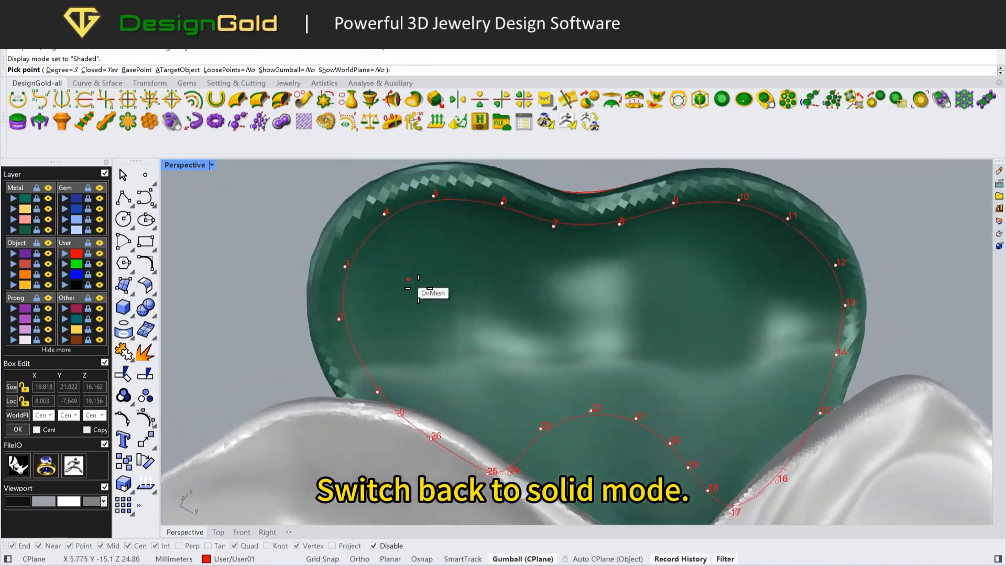
{"action": "right_click_drag", "start_coordinate": [375, 236], "coordinate": [617, 472]}
{"action": "scroll", "coordinate": [582, 418], "scroll_direction": "up", "scroll_amount": 3}
{"action": "scroll", "coordinate": [587, 419], "scroll_direction": "down", "scroll_amount": 4}
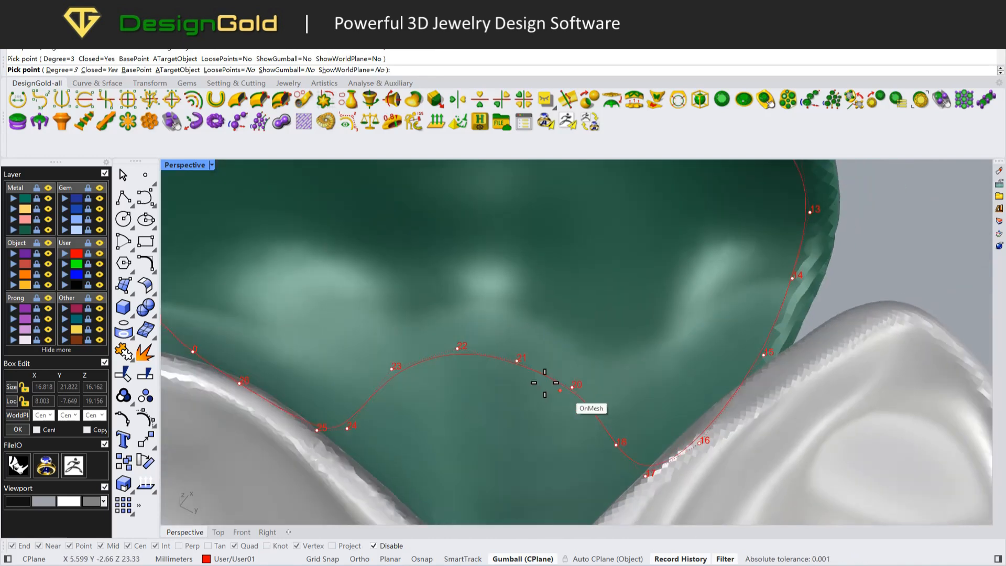
{"action": "scroll", "coordinate": [449, 382], "scroll_direction": "up", "scroll_amount": 2}
{"action": "right_click_drag", "start_coordinate": [387, 328], "coordinate": [387, 361]}
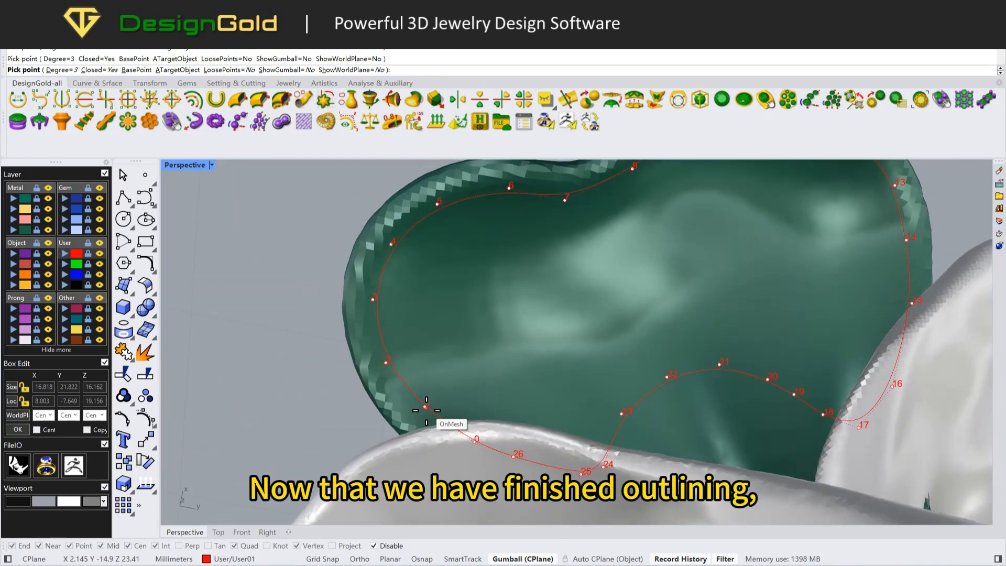
{"action": "scroll", "coordinate": [532, 449], "scroll_direction": "down", "scroll_amount": 3}
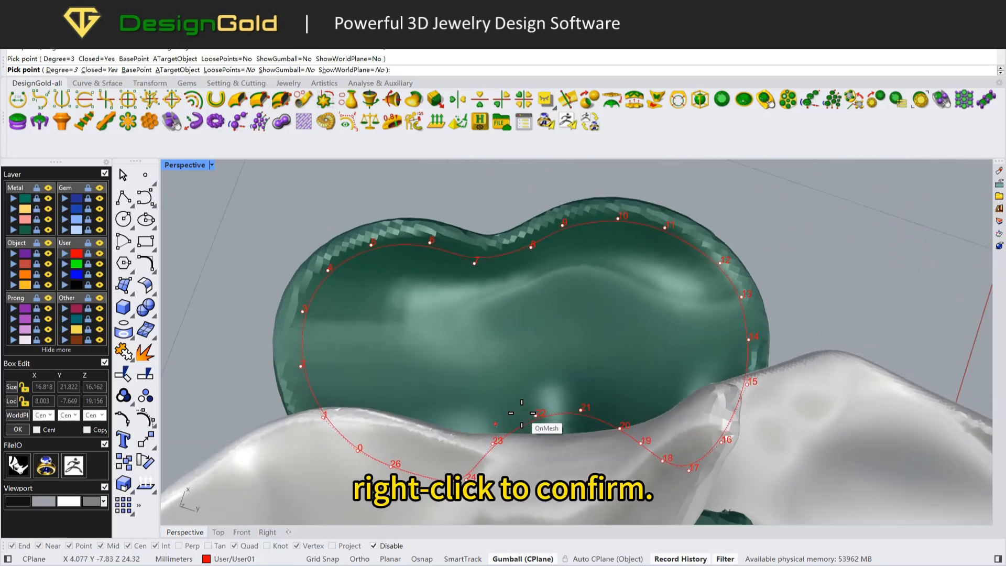
{"action": "right_click", "coordinate": [520, 361]}
- Extrude the closed outline to both sides by about 0.53 mm, using the petal mesh as the target object
{"action": "left_click", "coordinate": [471, 259]}
{"action": "left_click", "coordinate": [512, 278]}
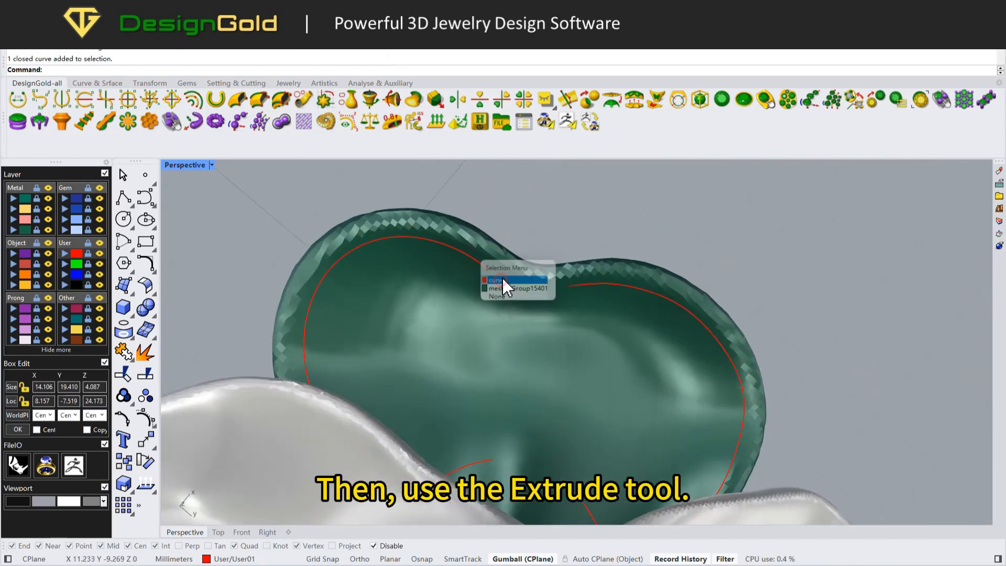
{"action": "left_click", "coordinate": [416, 97]}
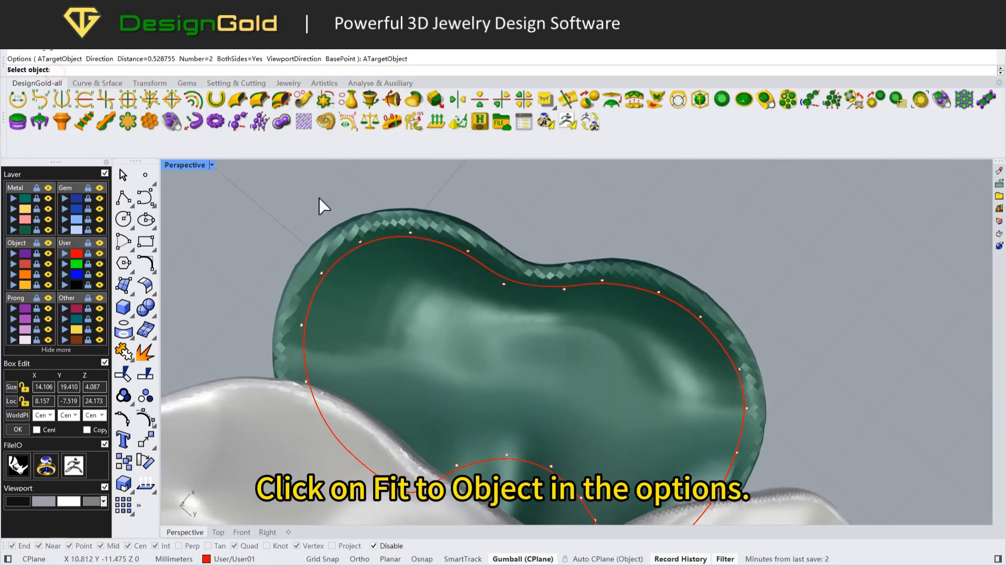
{"action": "left_click", "coordinate": [448, 219]}
{"action": "scroll", "coordinate": [345, 428], "scroll_direction": "up", "scroll_amount": 3}
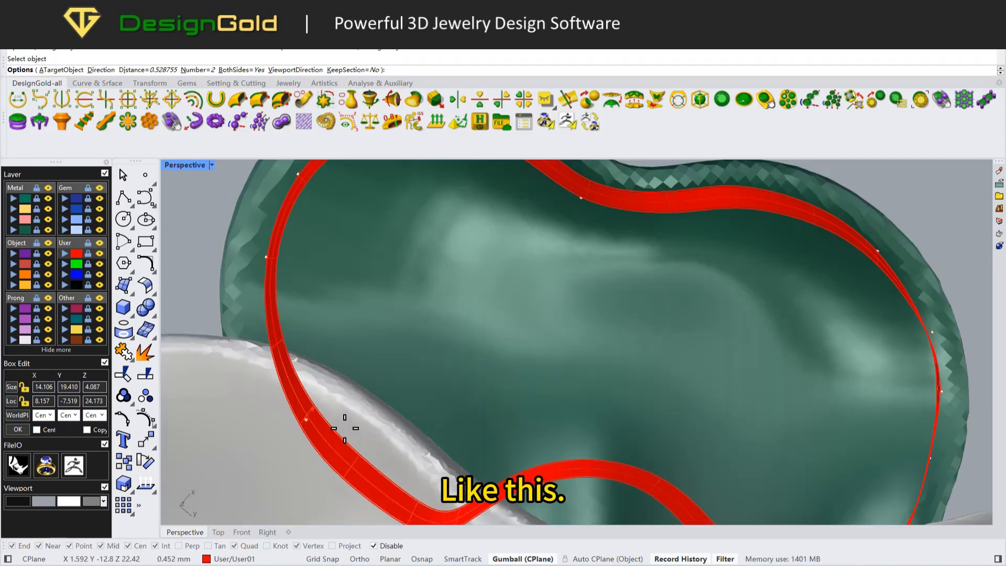
{"action": "right_click_drag", "start_coordinate": [344, 428], "coordinate": [360, 433]}
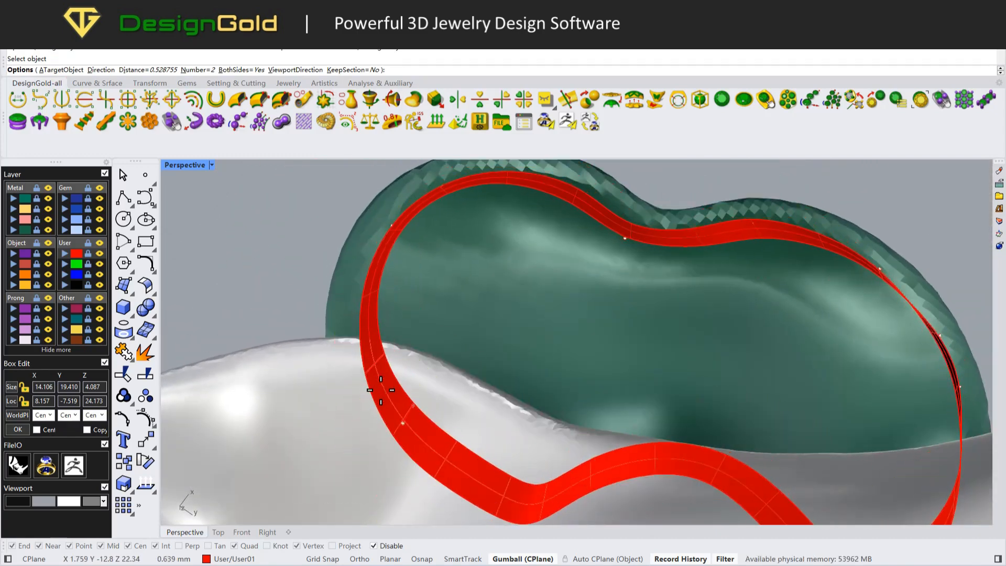
{"action": "right_click", "coordinate": [381, 389]}
- Split the green petal mesh with Mesh Split, using the red extruded strip as the cutting object
{"action": "right_click_drag", "start_coordinate": [556, 213], "coordinate": [423, 307]}
{"action": "left_click", "coordinate": [556, 249]}
{"action": "left_click", "coordinate": [146, 350]}
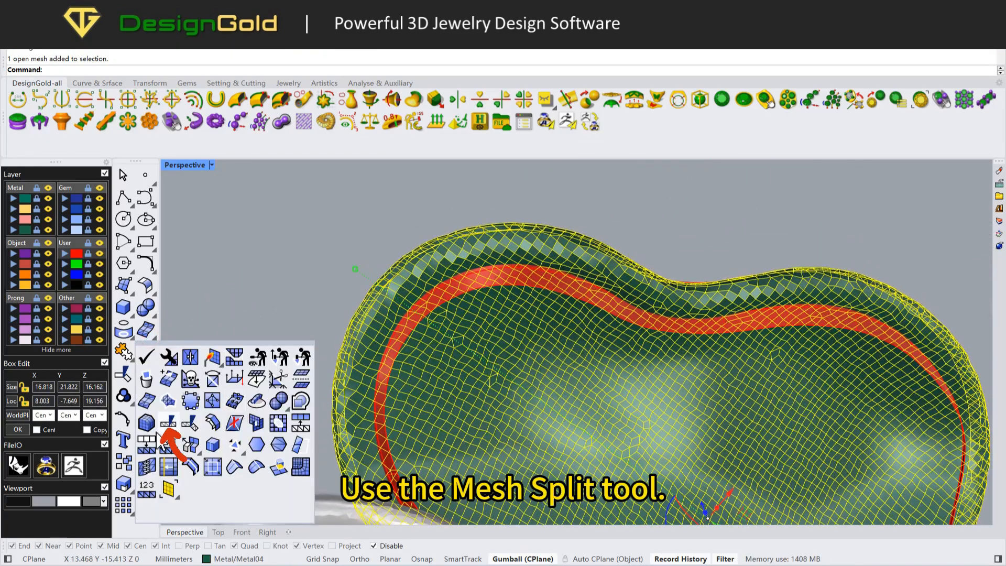
{"action": "left_click", "coordinate": [167, 425]}
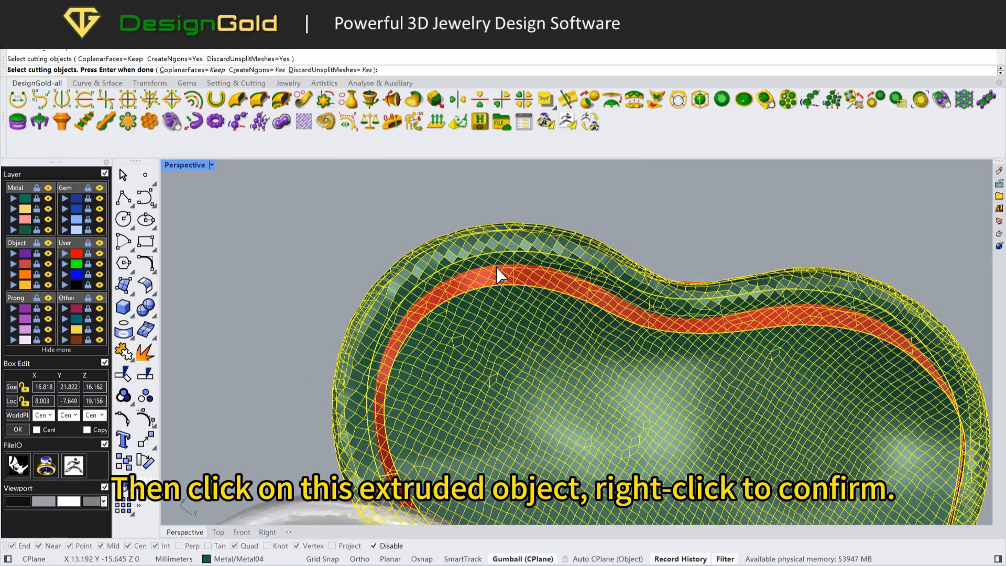
{"action": "right_click", "coordinate": [559, 282]}
- Check the separated inner part of the petal mesh and delete the extruded cutting strip
{"action": "left_click", "coordinate": [542, 342]}
{"action": "scroll", "coordinate": [541, 341], "scroll_direction": "down", "scroll_amount": 2}
{"action": "right_click_drag", "start_coordinate": [542, 342], "coordinate": [595, 224]}
{"action": "key", "text": "Delete"}
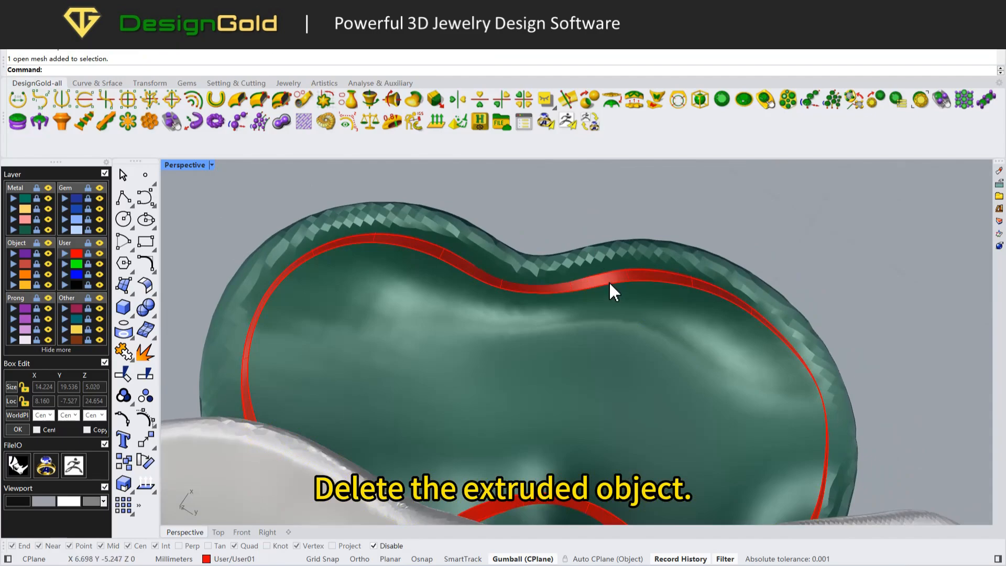
- Delete the red extruded cutting strip and select the separated inner petal mesh to check the split from above
{"action": "left_click", "coordinate": [609, 281]}
{"action": "key", "text": "Delete"}
{"action": "left_click", "coordinate": [623, 331]}
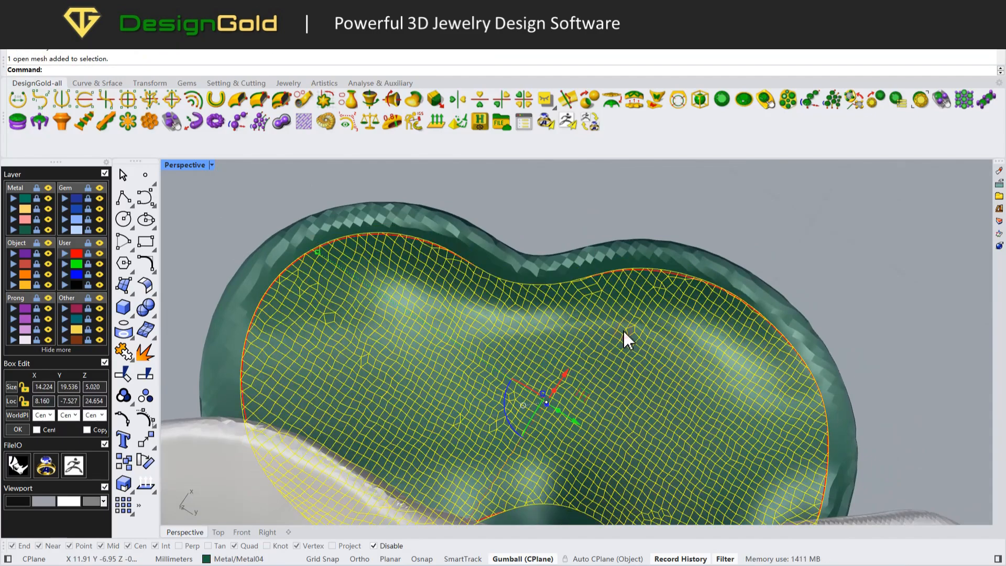
{"action": "scroll", "coordinate": [623, 332], "scroll_direction": "down", "scroll_amount": 1}
{"action": "right_click_drag", "start_coordinate": [624, 332], "coordinate": [646, 297]}
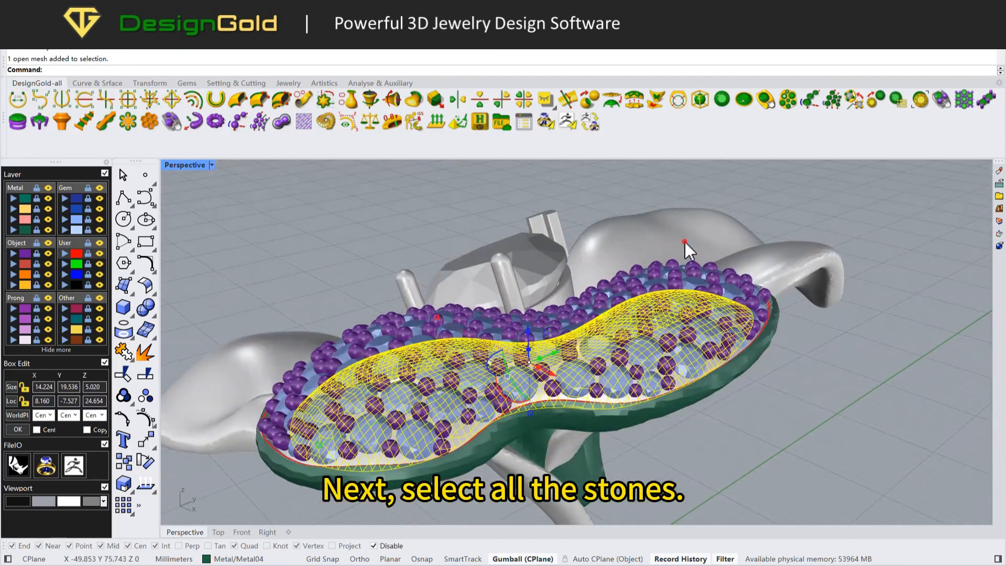
{"action": "key", "text": "Escape"}
- Select all the petal's stones and create their nest base with Azure Cutters, using the inner petal mesh as both base surfaces
{"action": "left_click", "coordinate": [687, 350]}
{"action": "right_click_drag", "start_coordinate": [686, 350], "coordinate": [671, 262]}
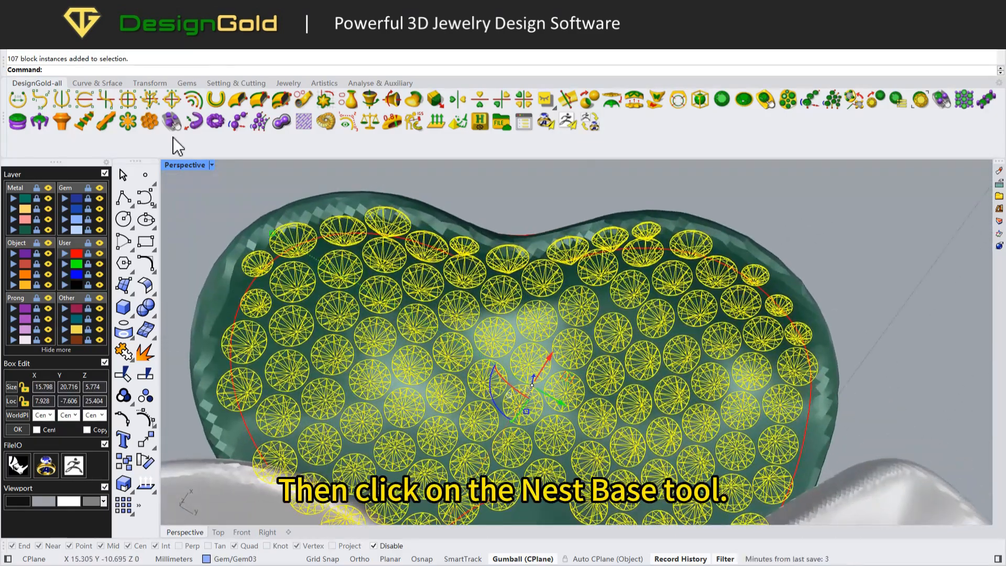
{"action": "left_click", "coordinate": [151, 122]}
{"action": "left_click", "coordinate": [388, 315]}
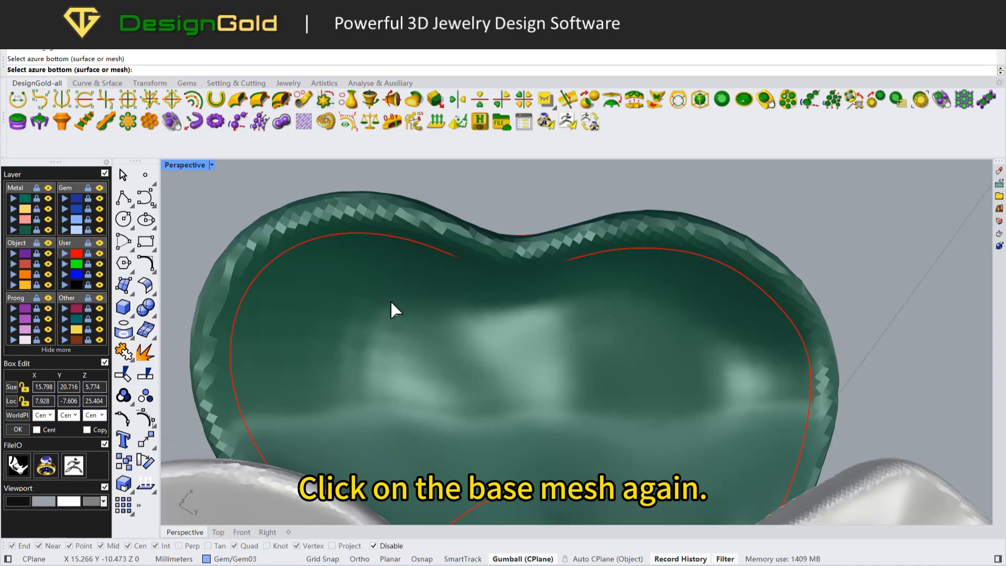
{"action": "left_click", "coordinate": [400, 312]}
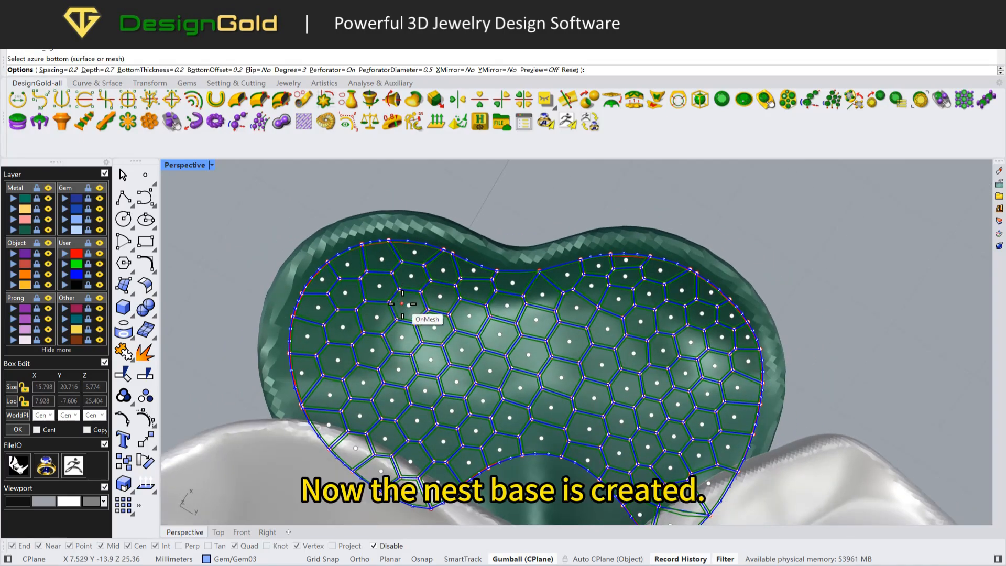
- Clean up the nest cell outlines along the petal's inward notch, adjusting the crowded cell corner and deleting extra edge points
{"action": "scroll", "coordinate": [468, 260], "scroll_direction": "up", "scroll_amount": 6}
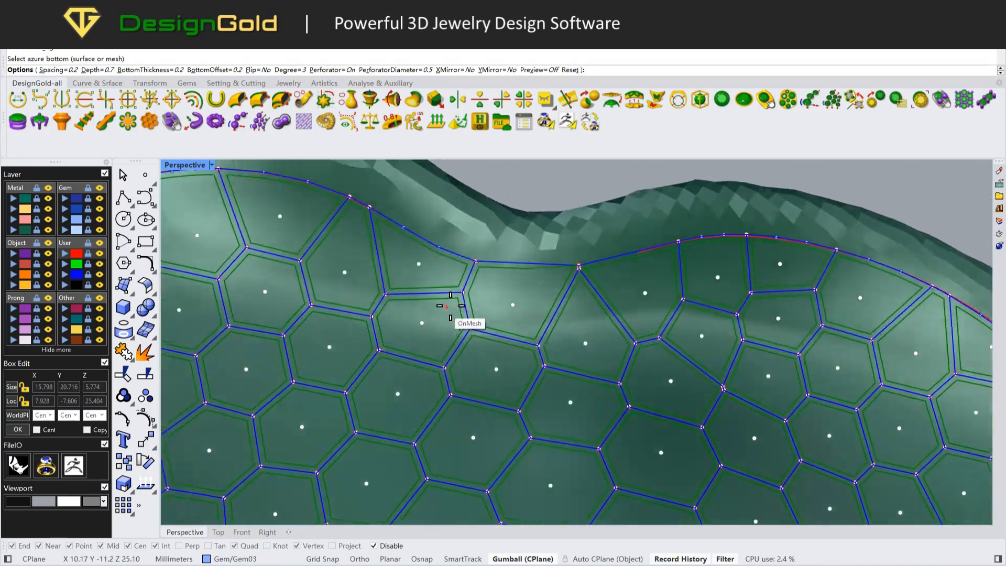
{"action": "scroll", "coordinate": [393, 281], "scroll_direction": "up", "scroll_amount": 3}
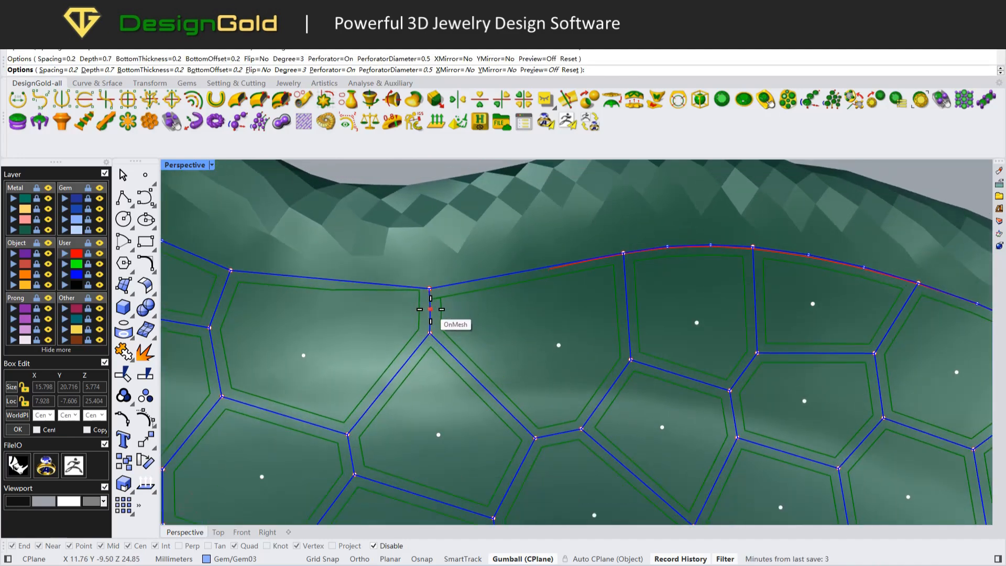
{"action": "right_click_drag", "start_coordinate": [431, 312], "coordinate": [314, 264]}
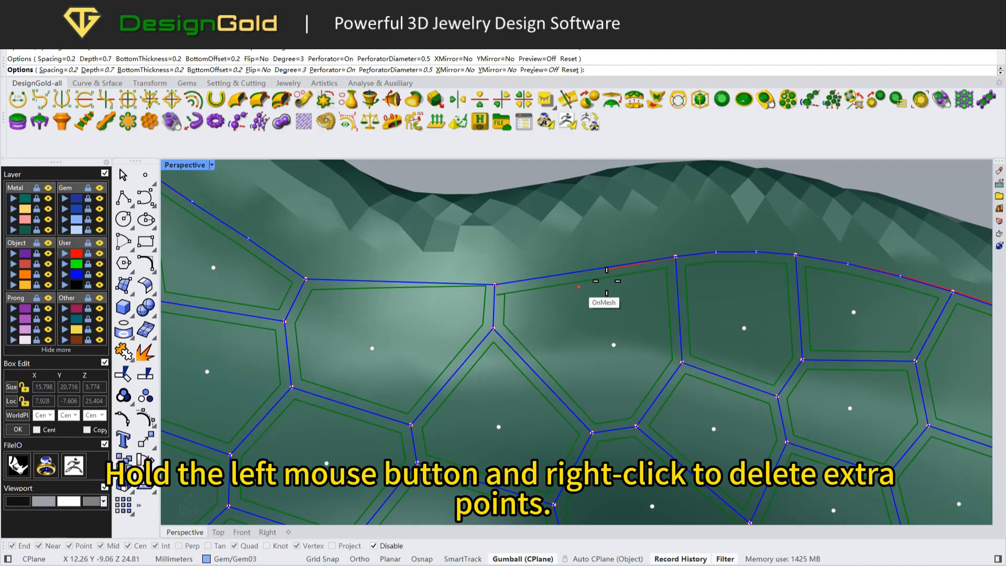
{"action": "right_click_drag", "start_coordinate": [675, 262], "coordinate": [488, 392]}
- Move apart nest cell points that lie too close together, including those near the pointed lobe corner
{"action": "scroll", "coordinate": [489, 392], "scroll_direction": "up", "scroll_amount": 5}
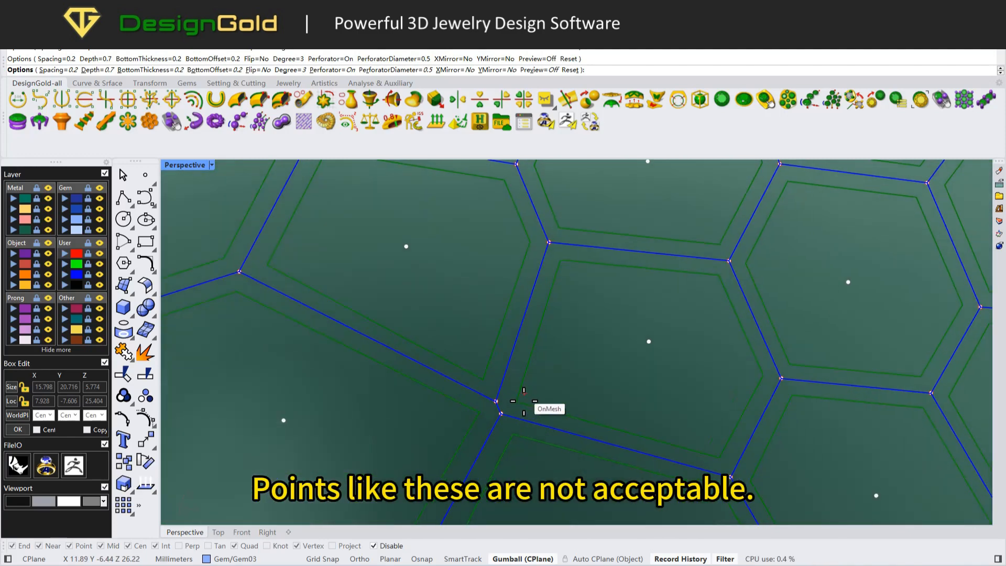
{"action": "scroll", "coordinate": [573, 360], "scroll_direction": "down", "scroll_amount": 6}
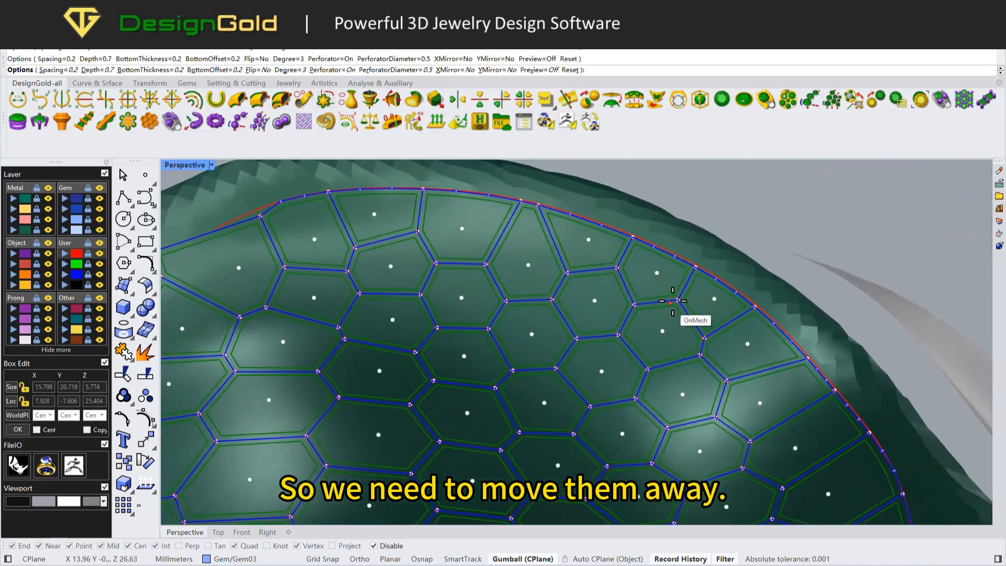
{"action": "right_click_drag", "start_coordinate": [669, 309], "coordinate": [668, 374]}
{"action": "scroll", "coordinate": [666, 330], "scroll_direction": "up", "scroll_amount": 4}
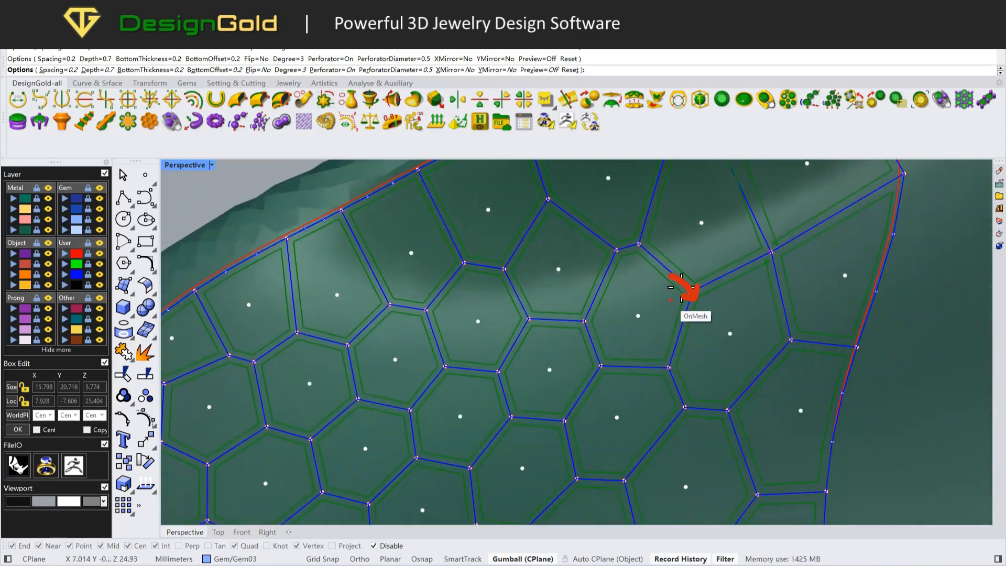
{"action": "scroll", "coordinate": [651, 304], "scroll_direction": "down", "scroll_amount": 4}
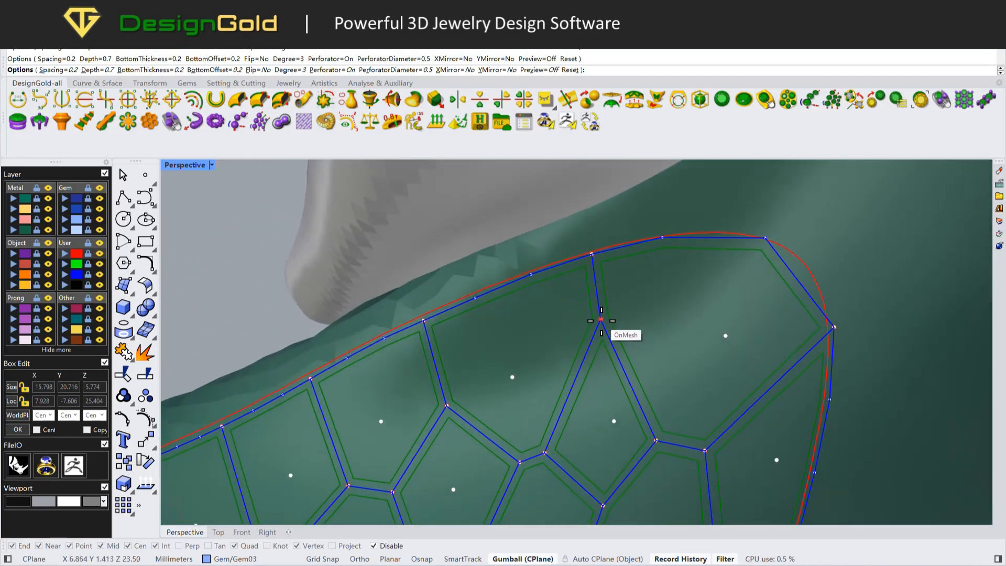
{"action": "scroll", "coordinate": [624, 295], "scroll_direction": "down", "scroll_amount": 3}
{"action": "scroll", "coordinate": [597, 341], "scroll_direction": "up", "scroll_amount": 2}
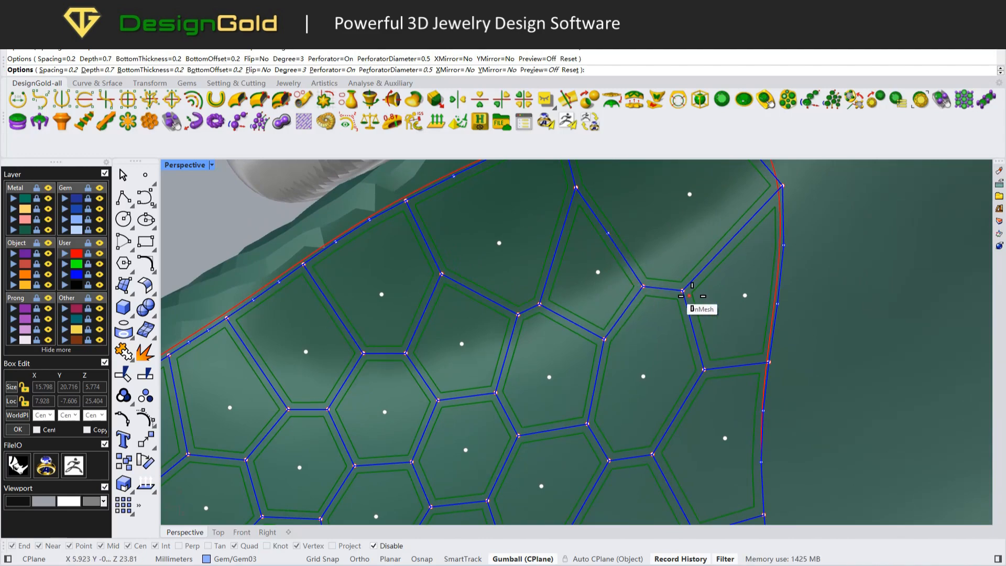
{"action": "right_click_drag", "start_coordinate": [608, 232], "coordinate": [619, 296], "text": "shift"}
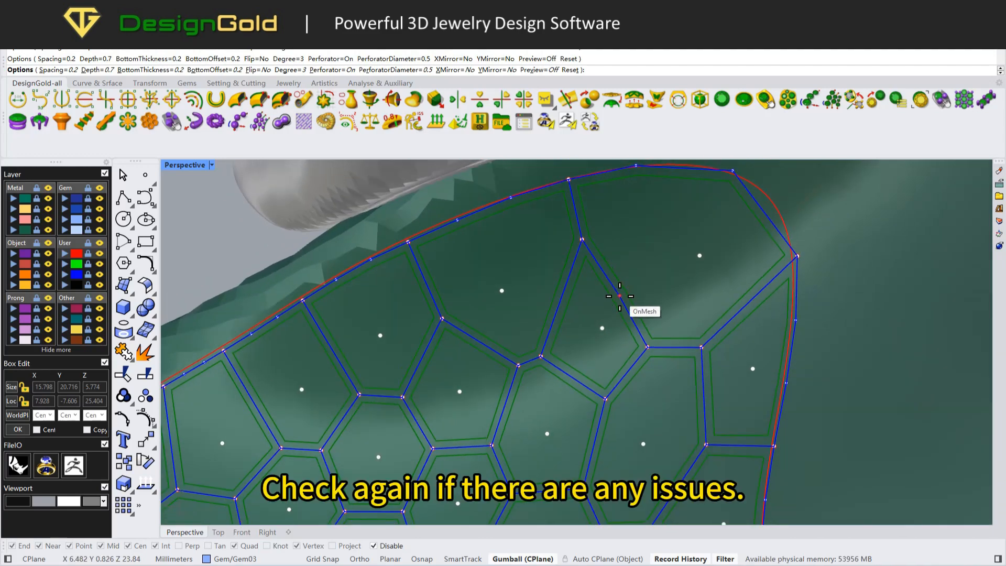
- Check the remaining nest cells for crowded points and turn on the Azure Cutters preview
{"action": "scroll", "coordinate": [629, 299], "scroll_direction": "down", "scroll_amount": 5}
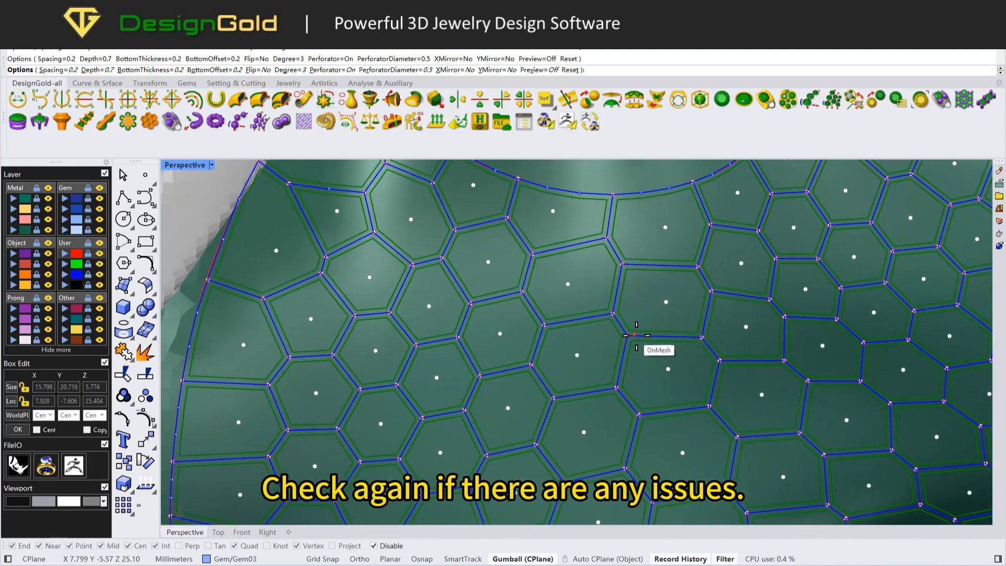
{"action": "scroll", "coordinate": [645, 348], "scroll_direction": "up", "scroll_amount": 3}
{"action": "scroll", "coordinate": [640, 336], "scroll_direction": "down", "scroll_amount": 3}
{"action": "scroll", "coordinate": [637, 332], "scroll_direction": "up", "scroll_amount": 2}
{"action": "right_click_drag", "start_coordinate": [617, 325], "coordinate": [619, 320]}
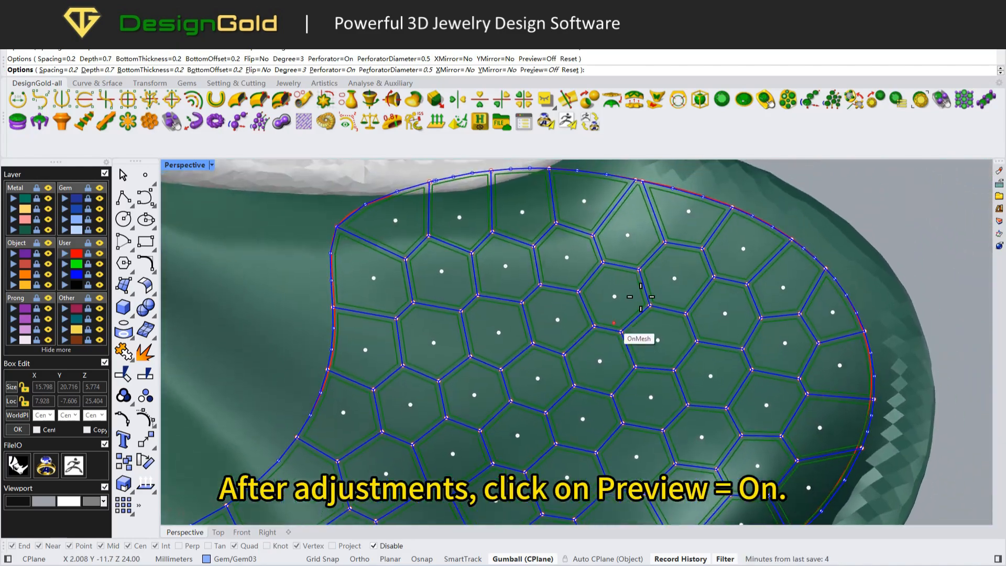
{"action": "scroll", "coordinate": [619, 320], "scroll_direction": "down", "scroll_amount": 5}
{"action": "left_click", "coordinate": [539, 70]}
{"action": "right_click_drag", "start_coordinate": [568, 262], "coordinate": [508, 364]}
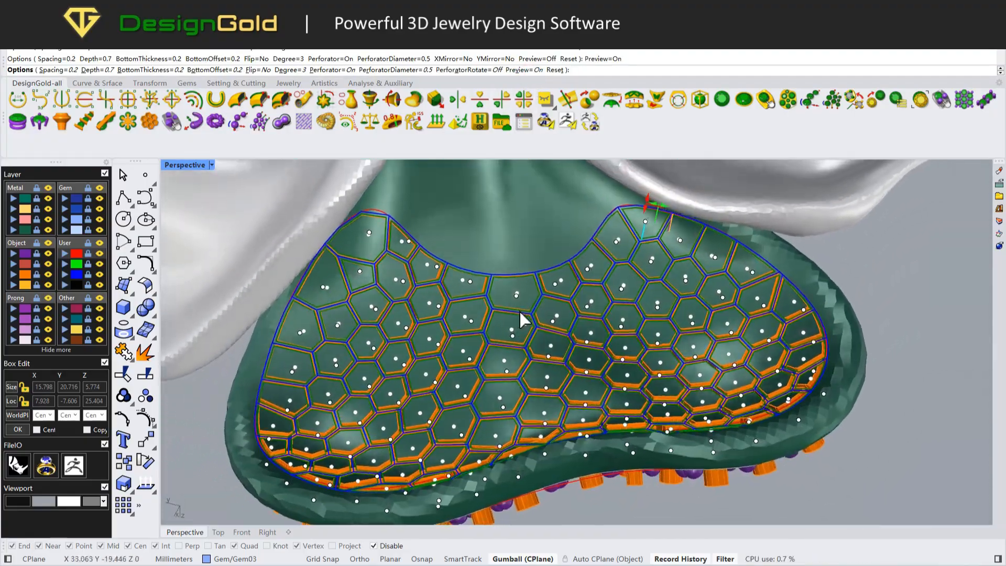
- Set the nest base's bottom thickness to 0.25 with the red adjustment handle near the mesh edge
{"action": "scroll", "coordinate": [629, 269], "scroll_direction": "up", "scroll_amount": 6}
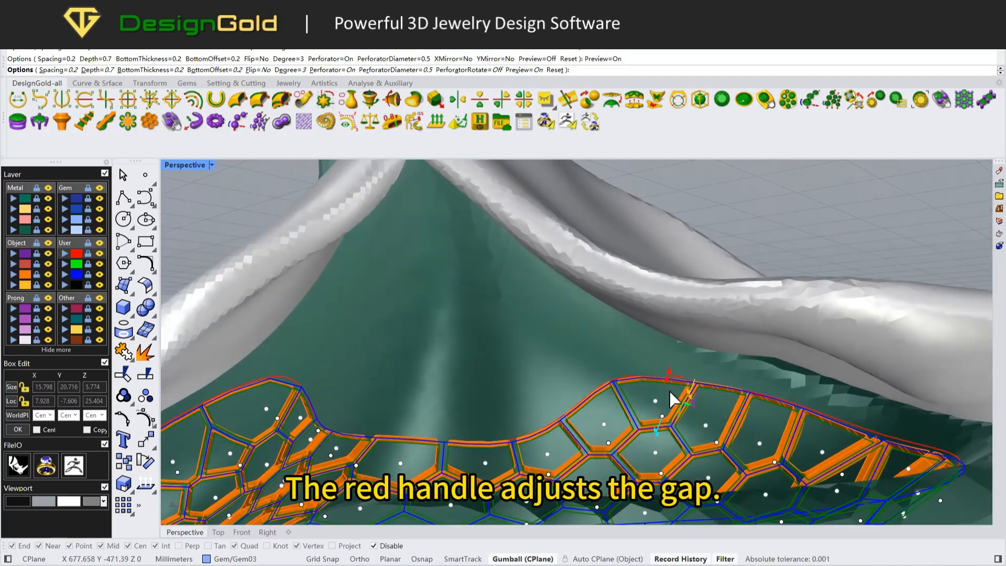
{"action": "right_click_drag", "start_coordinate": [671, 377], "coordinate": [665, 409]}
{"action": "left_click_drag", "start_coordinate": [665, 414], "coordinate": [665, 414]}
{"action": "scroll", "coordinate": [645, 406], "scroll_direction": "down", "scroll_amount": 10}
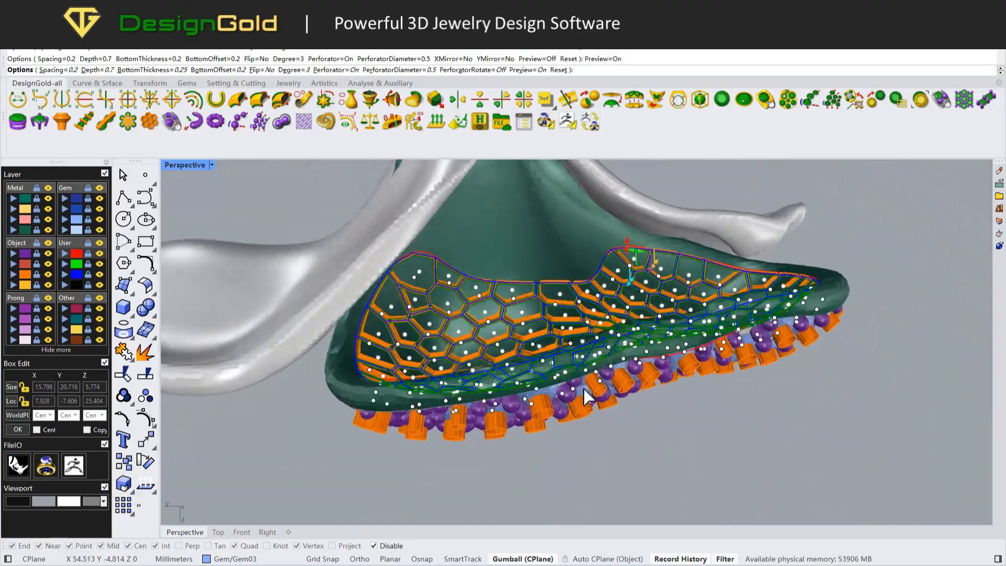
- Adjust the perforator pillars' diameter to about 0.53 on the stone side and confirm the nest cutters
{"action": "right_click_drag", "start_coordinate": [584, 391], "coordinate": [743, 288]}
{"action": "right_click_drag", "start_coordinate": [725, 200], "coordinate": [506, 292], "text": "shift"}
{"action": "scroll", "coordinate": [731, 314], "scroll_direction": "up", "scroll_amount": 2}
{"action": "scroll", "coordinate": [731, 314], "scroll_direction": "down", "scroll_amount": 3}
{"action": "scroll", "coordinate": [527, 317], "scroll_direction": "up", "scroll_amount": 2}
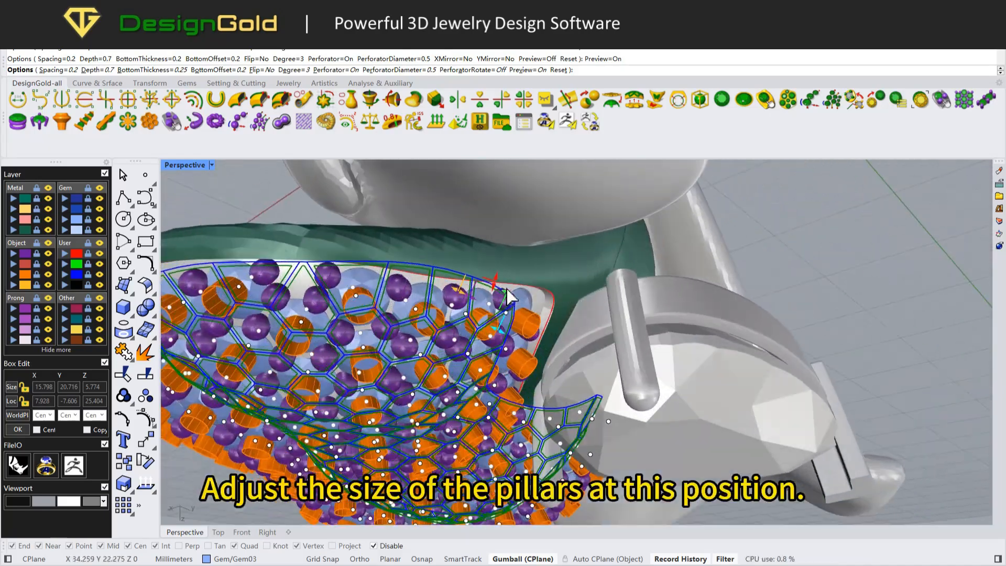
{"action": "scroll", "coordinate": [506, 292], "scroll_direction": "up", "scroll_amount": 4}
{"action": "left_click_drag", "start_coordinate": [523, 312], "coordinate": [524, 314]}
{"action": "right_click_drag", "start_coordinate": [534, 320], "coordinate": [487, 311]}
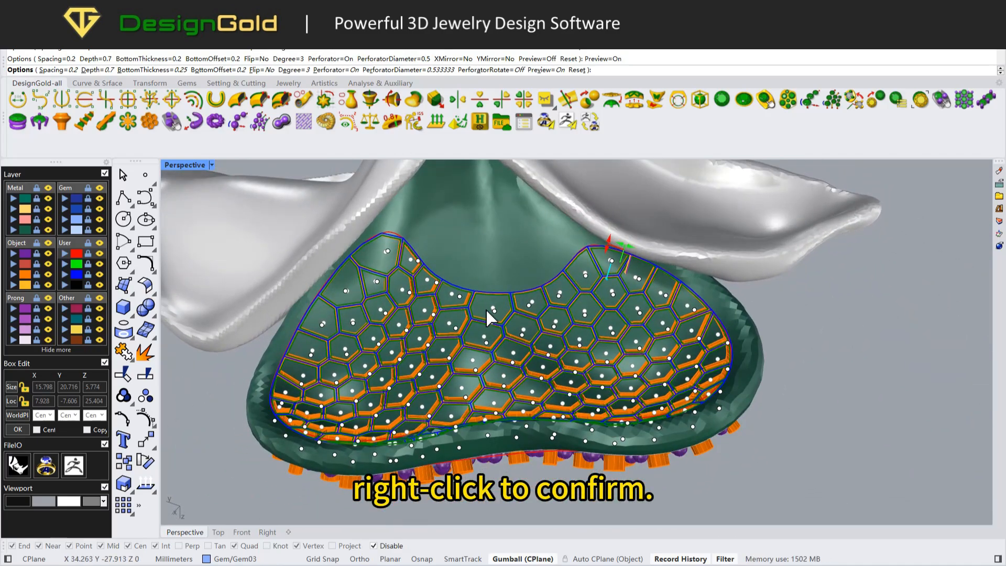
{"action": "key", "text": "Return"}
- Reopen the finished nest cutters with Azure Cutters for editing, check the cell points, and confirm
{"action": "right_click_drag", "start_coordinate": [521, 348], "coordinate": [605, 362]}
{"action": "left_click", "coordinate": [576, 383]}
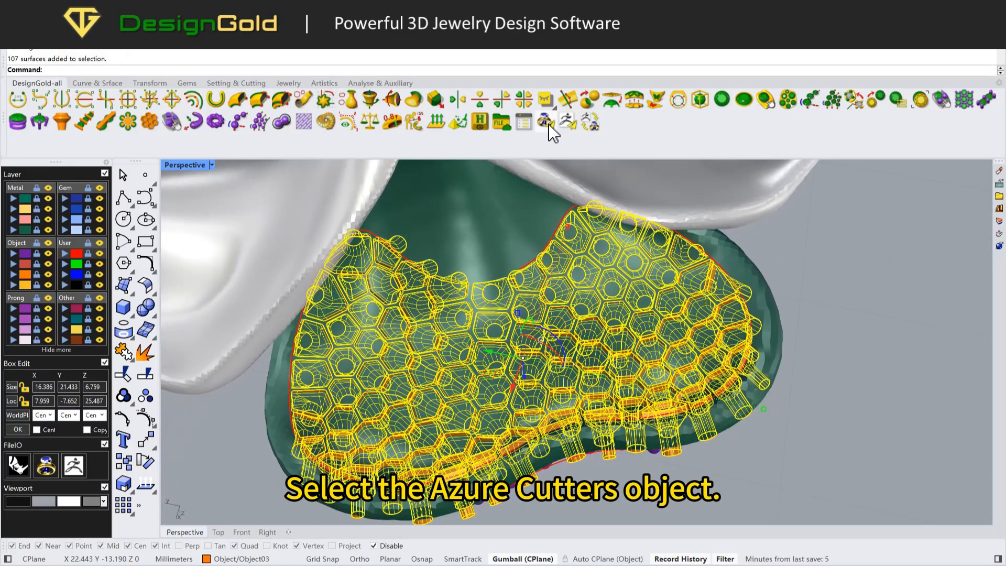
{"action": "left_click", "coordinate": [150, 123]}
{"action": "scroll", "coordinate": [475, 284], "scroll_direction": "up", "scroll_amount": 5}
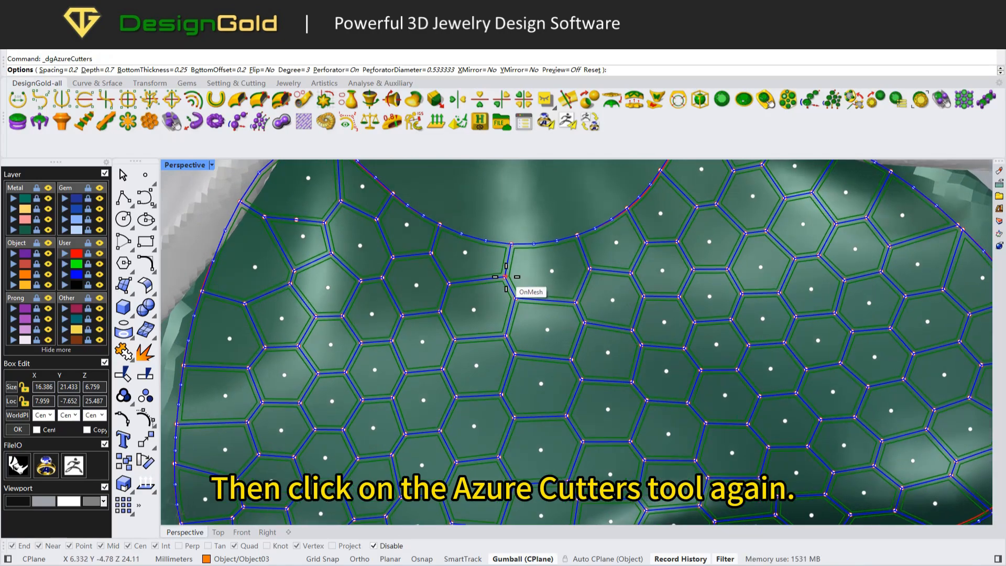
{"action": "scroll", "coordinate": [550, 292], "scroll_direction": "down", "scroll_amount": 5}
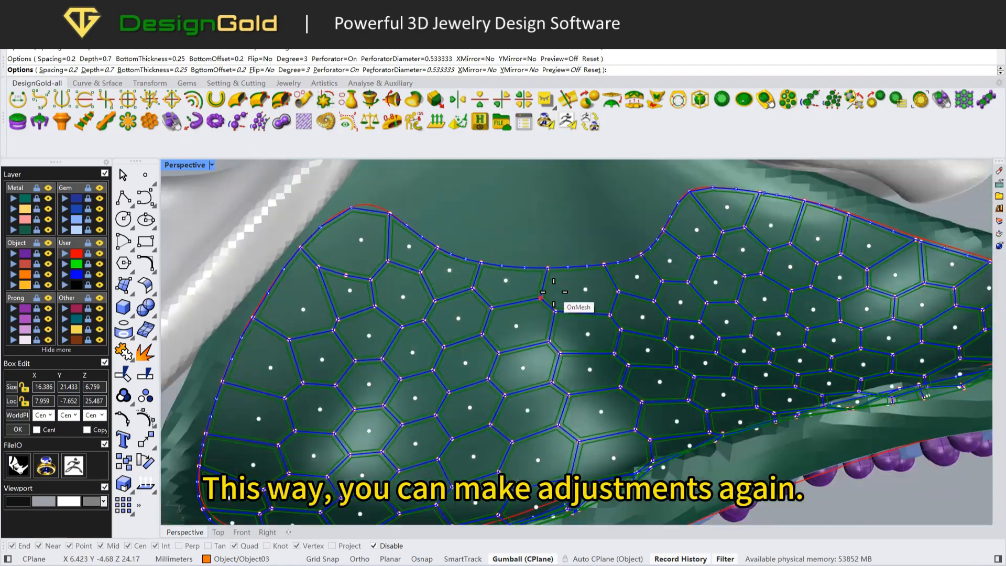
{"action": "right_click", "coordinate": [550, 292]}
{"action": "right_click_drag", "start_coordinate": [549, 292], "coordinate": [677, 332]}
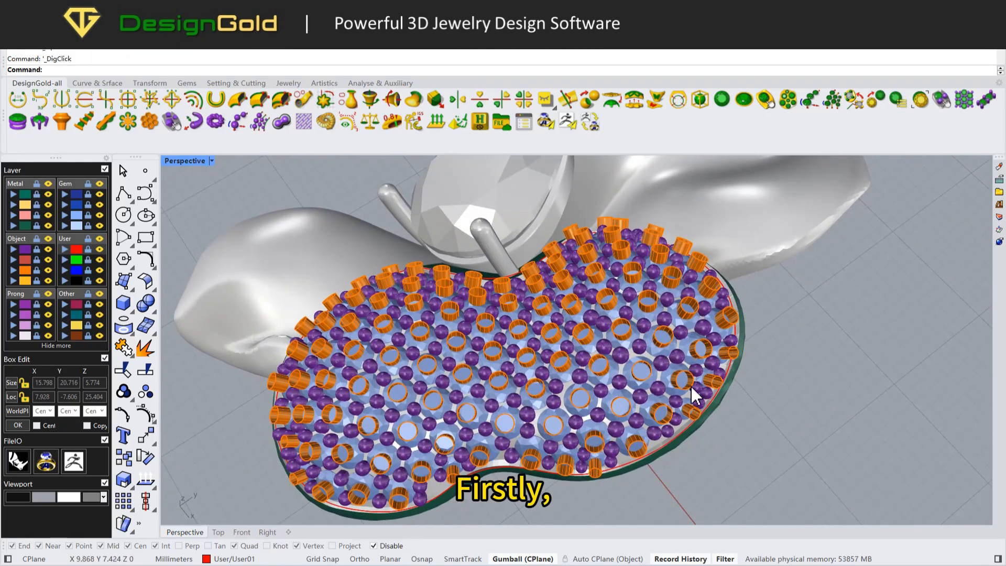
- Select the split inner and outer petal meshes and join them into a single mesh
{"action": "right_click_drag", "start_coordinate": [697, 419], "coordinate": [655, 429]}
{"action": "scroll", "coordinate": [655, 430], "scroll_direction": "up", "scroll_amount": 5}
{"action": "left_click", "coordinate": [646, 428]}
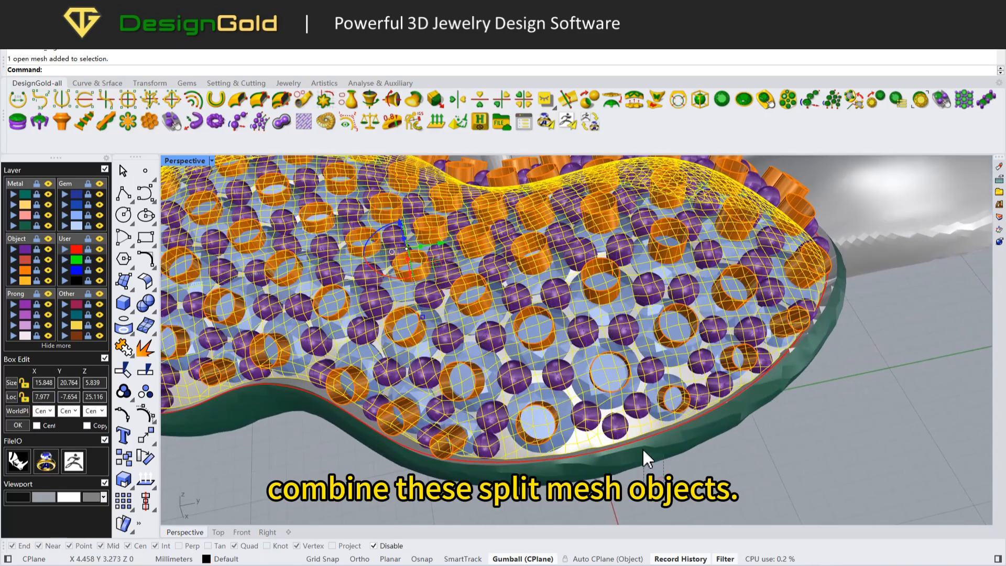
{"action": "left_click", "coordinate": [636, 400], "text": "shift"}
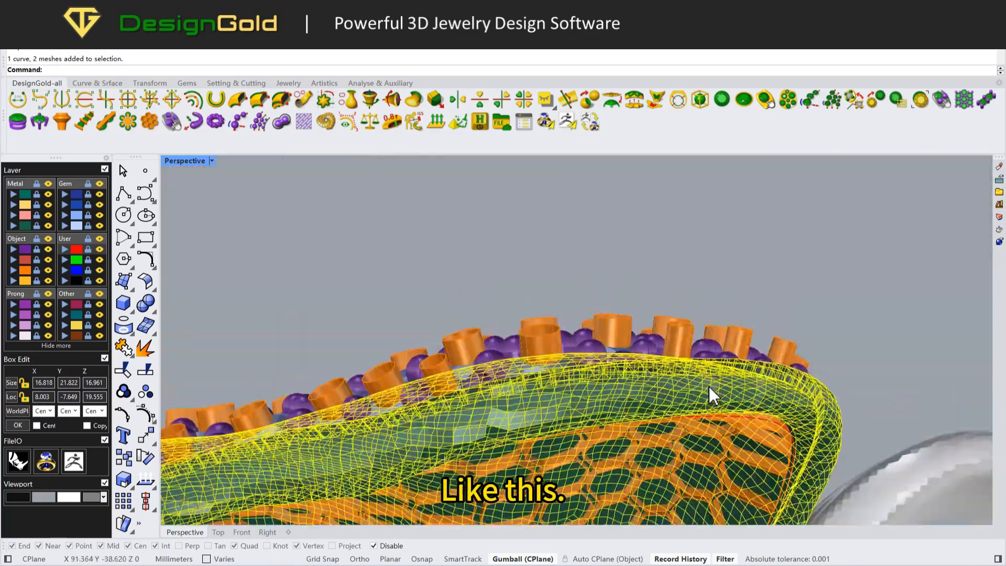
{"action": "scroll", "coordinate": [709, 398], "scroll_direction": "up", "scroll_amount": 3}
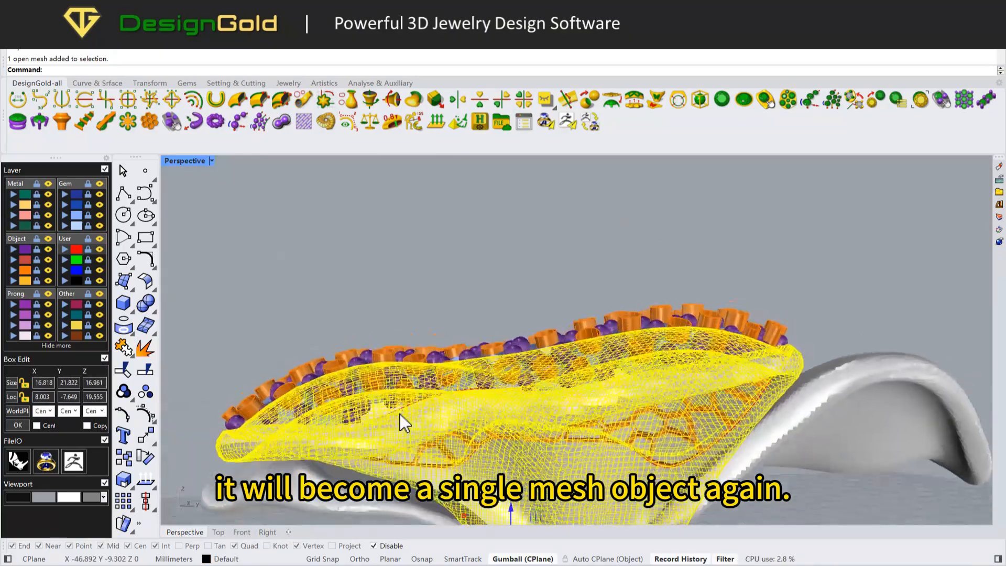
{"action": "right_click_drag", "start_coordinate": [403, 422], "coordinate": [806, 485]}
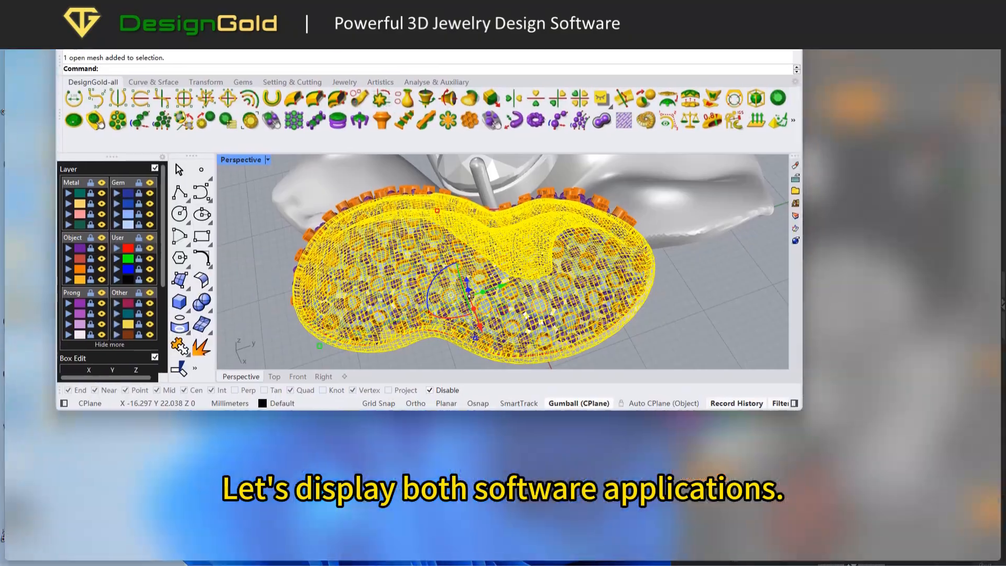
- Arrange Rhino and ZBrush side by side, and make the matching petal the active subtool in ZBrush
{"action": "key", "text": "super+Left"}
{"action": "left_click", "coordinate": [634, 490]}
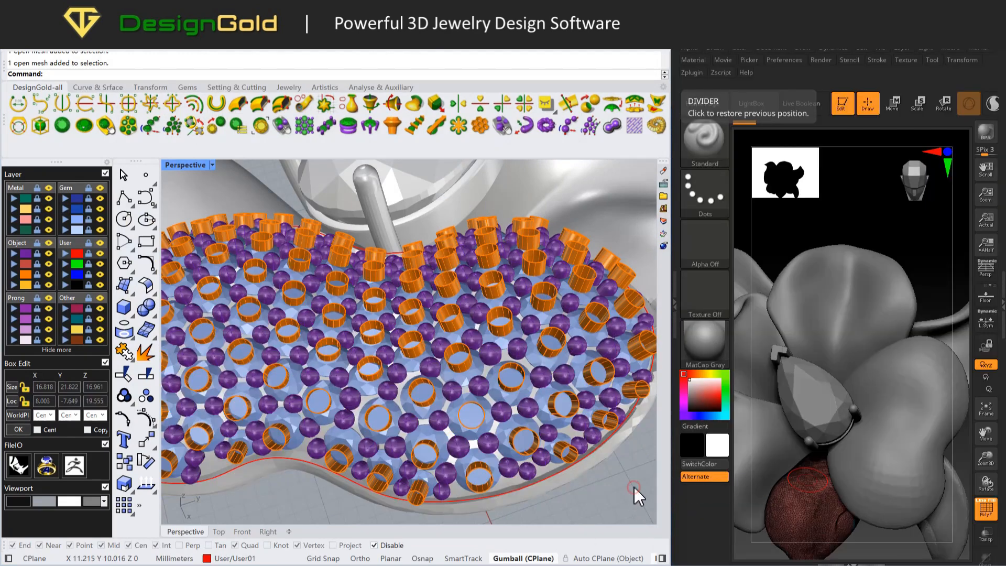
{"action": "left_click_drag", "start_coordinate": [923, 216], "coordinate": [870, 377]}
{"action": "left_click", "coordinate": [870, 377], "text": "alt"}
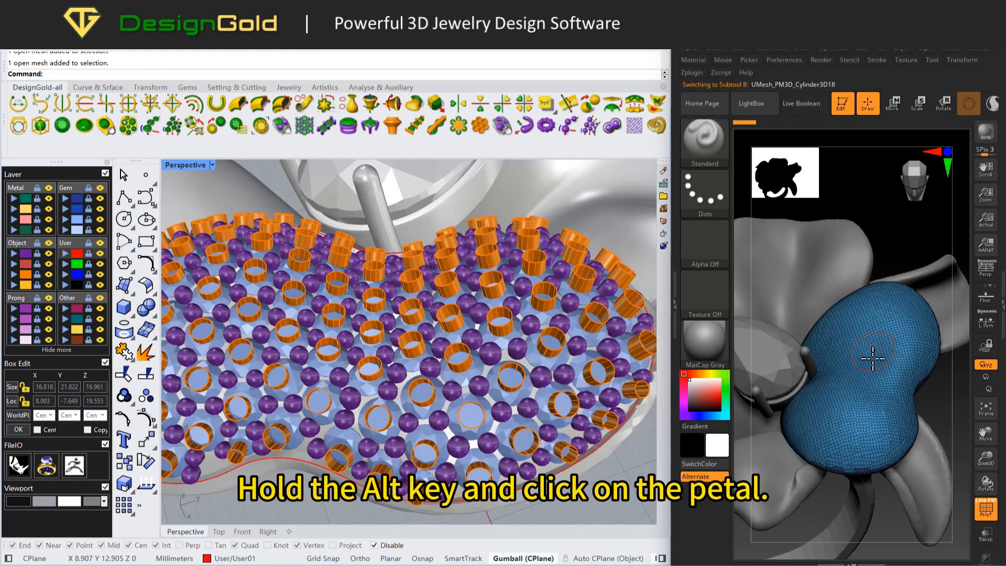
{"action": "right_click_drag", "start_coordinate": [870, 376], "coordinate": [865, 367]}
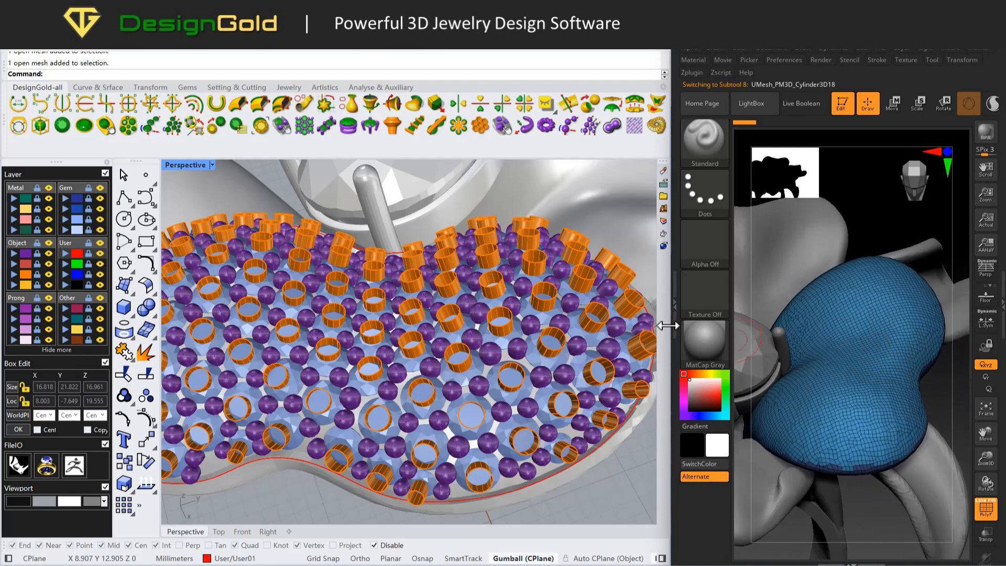
- Select the joined petal mesh in Rhino and send it to ZBrush as a merged OBJ subtool using the Rhino to ZBrush tool
{"action": "left_click", "coordinate": [587, 474]}
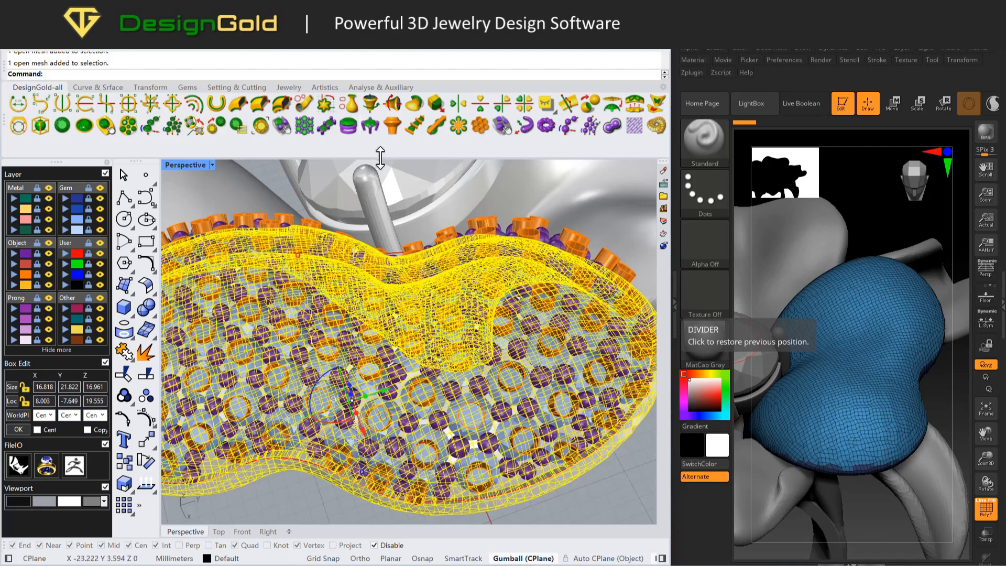
{"action": "left_click_drag", "start_coordinate": [382, 157], "coordinate": [381, 162]}
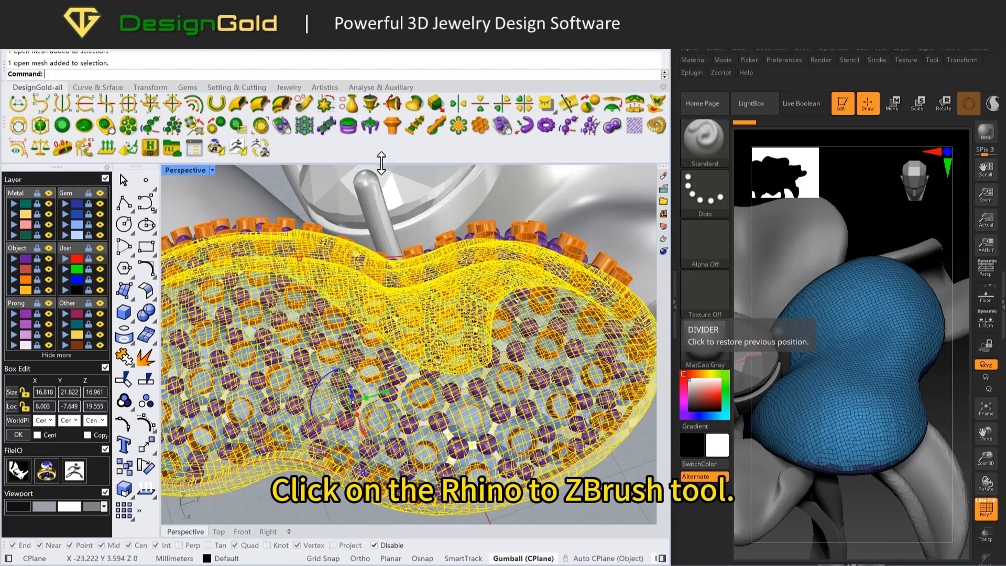
{"action": "left_click", "coordinate": [239, 153]}
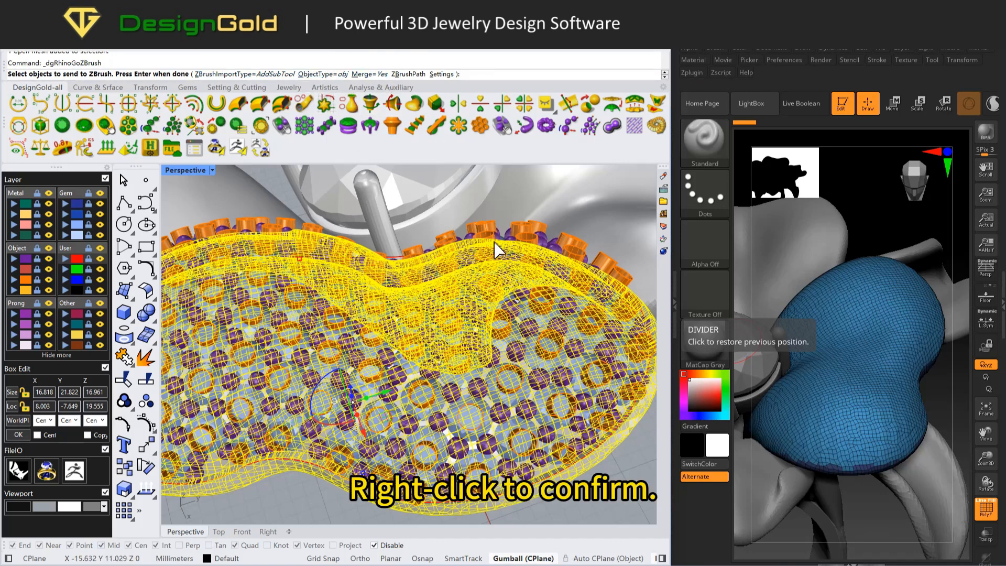
{"action": "right_click", "coordinate": [491, 259]}
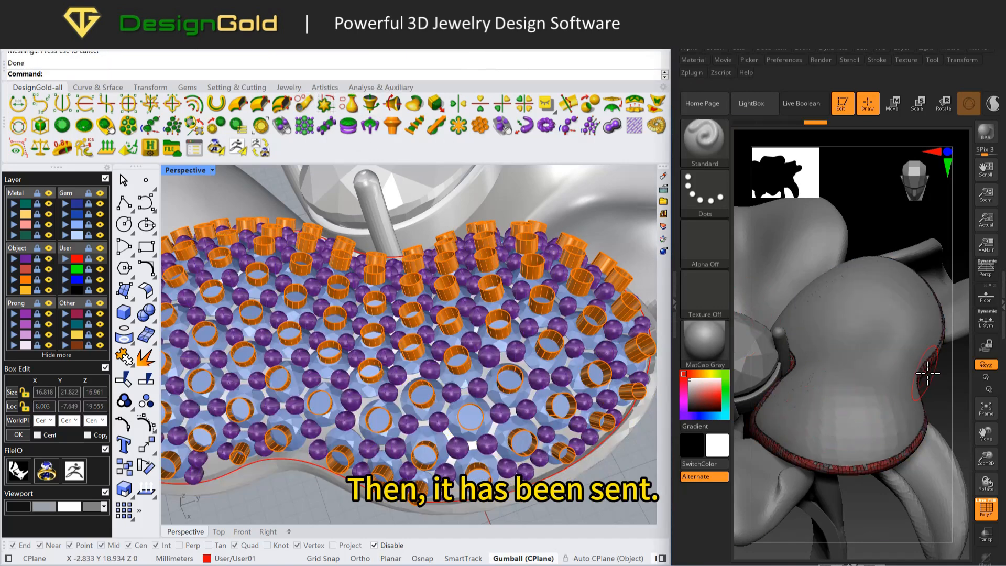
- Hide the original petal subtool UMesh_PM3D_Cylinder3D18 in ZBrush
{"action": "double_click", "coordinate": [1000, 303]}
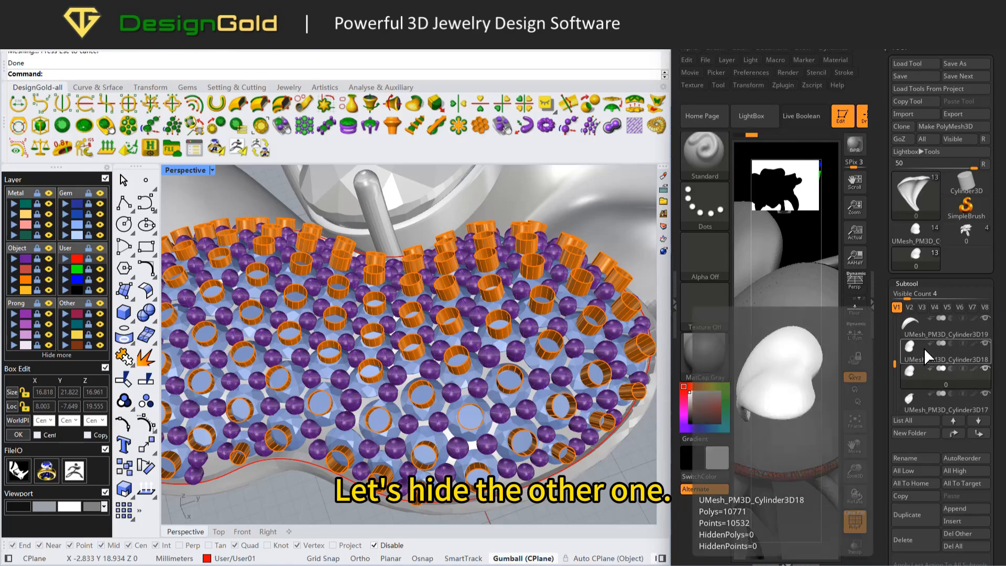
{"action": "left_click", "coordinate": [986, 345]}
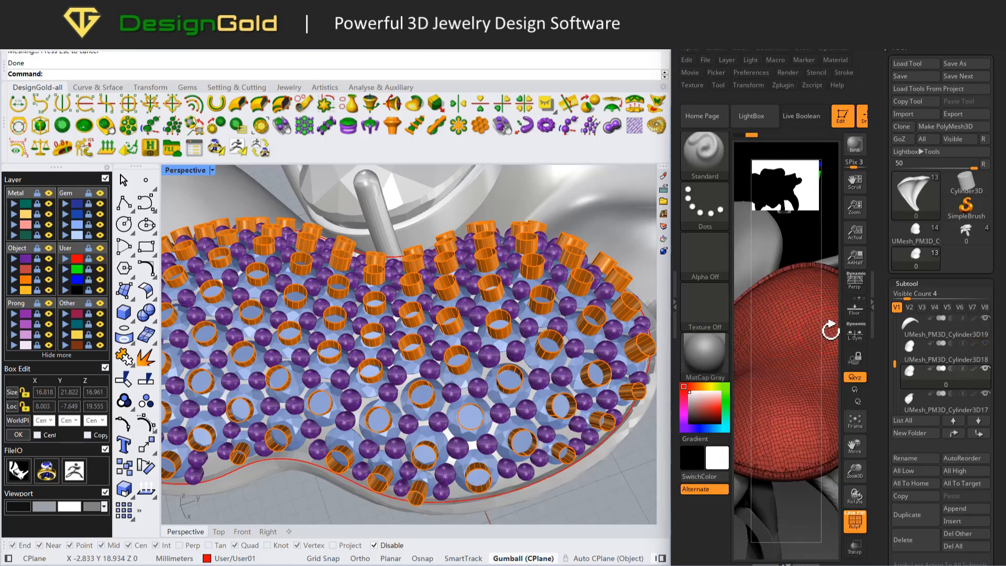
{"action": "left_click", "coordinate": [873, 304]}
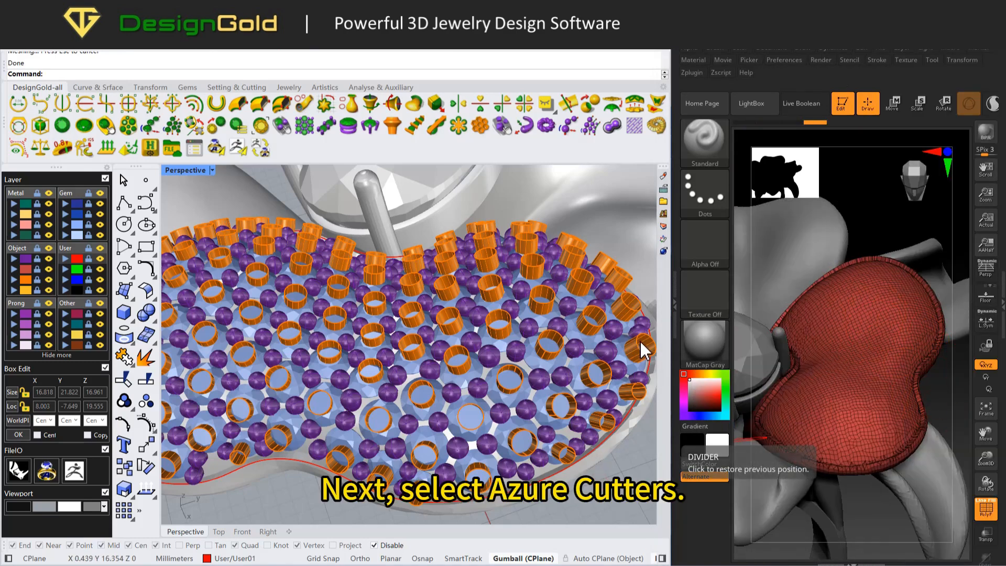
- Select the Azure Cutters in Rhino and send them to ZBrush as another subtool
{"action": "left_click", "coordinate": [640, 355]}
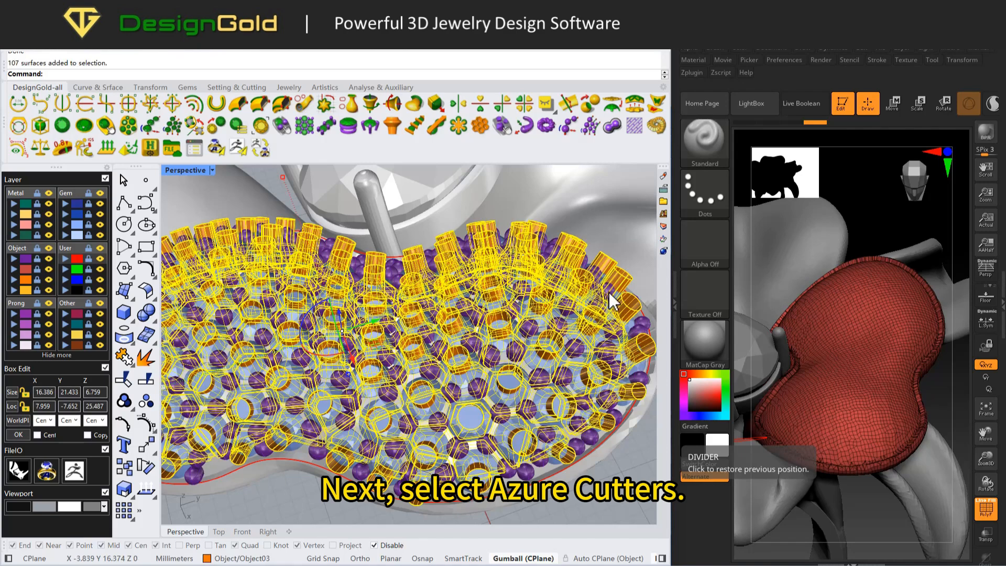
{"action": "left_click", "coordinate": [238, 150]}
{"action": "key", "text": "Return"}
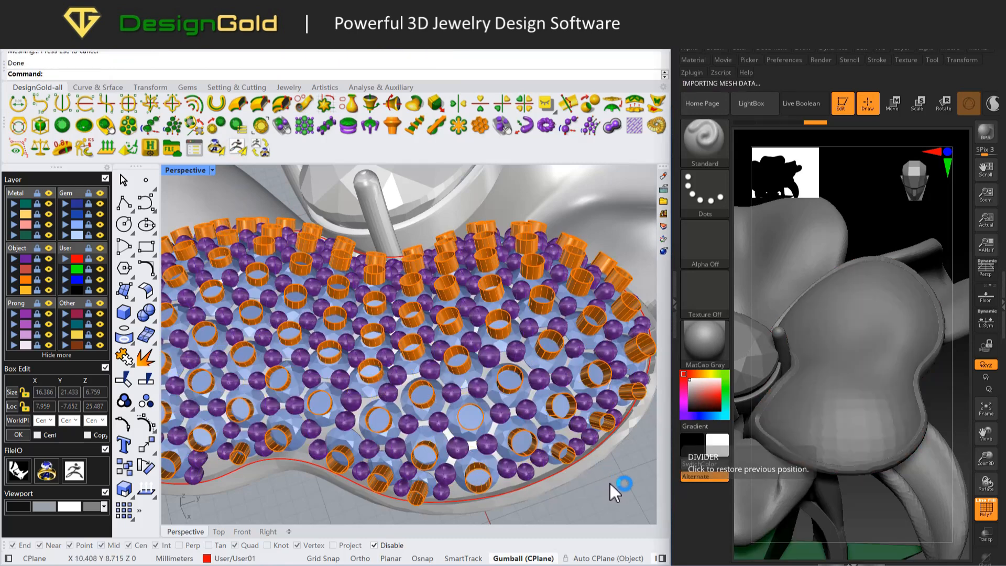
- Send the pavé stones and the prongs from Rhino to ZBrush as separate subtools
{"action": "left_click", "coordinate": [530, 367]}
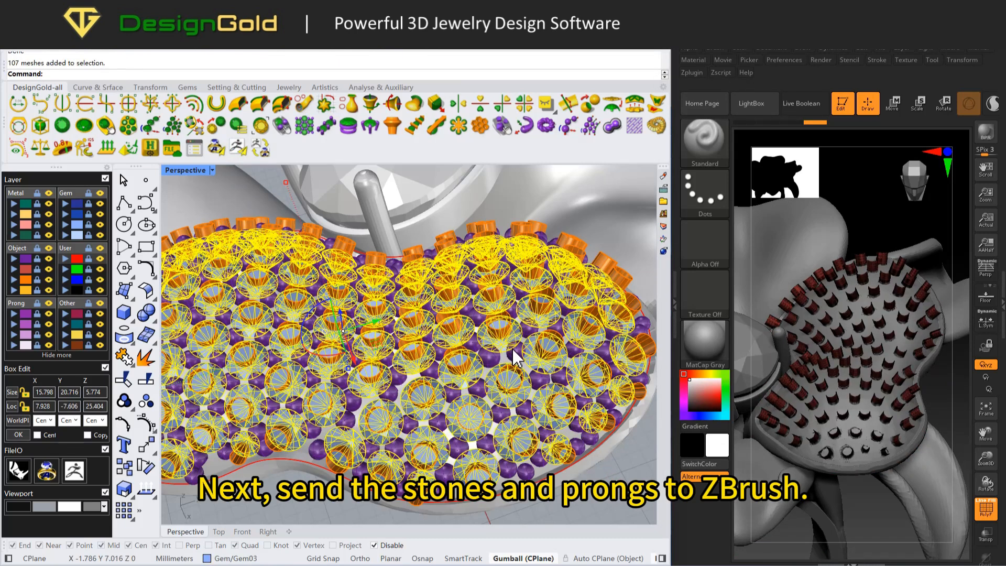
{"action": "left_click", "coordinate": [239, 150]}
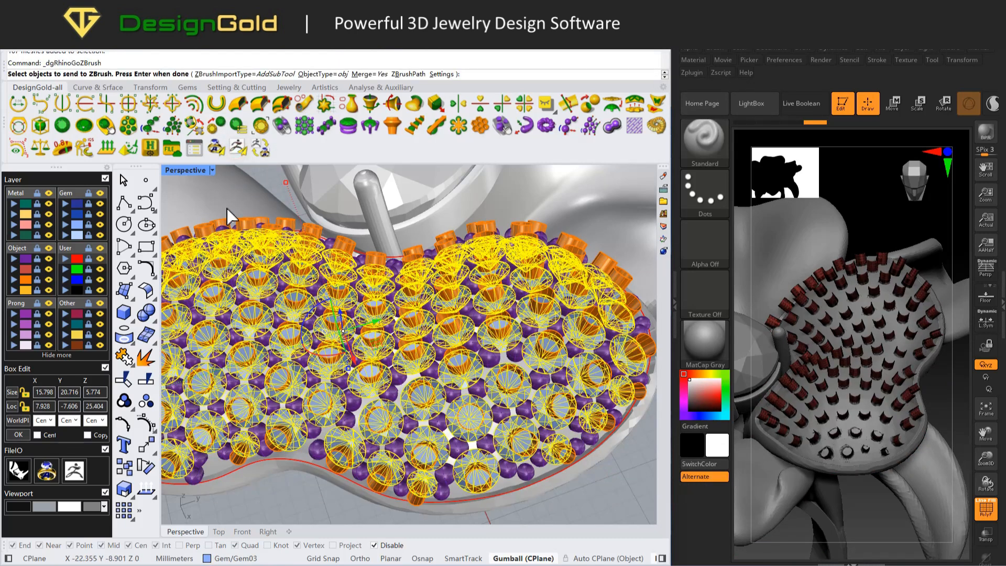
{"action": "key", "text": "Return"}
{"action": "left_click", "coordinate": [238, 150]}
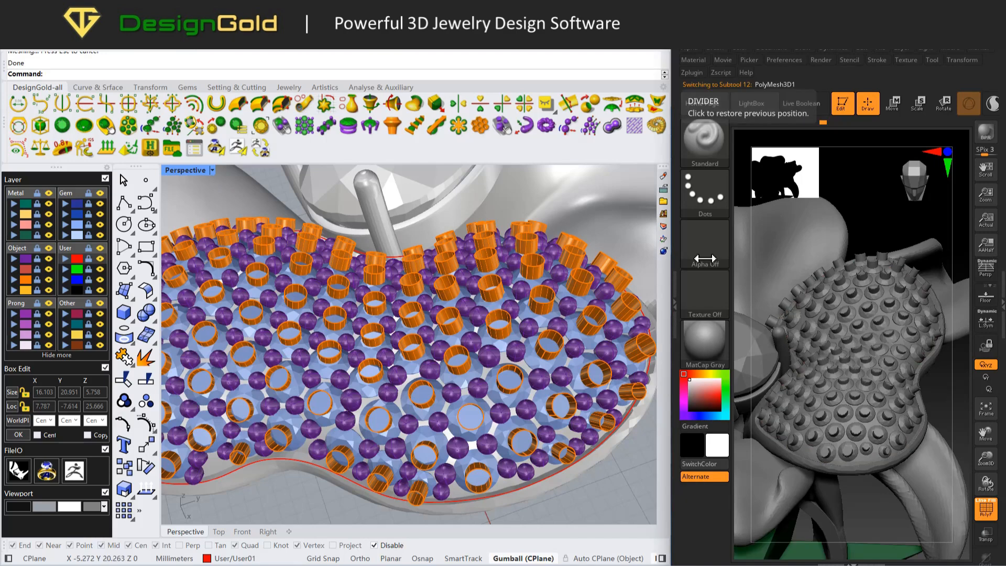
- Turn off the polyframe display and enlarge the ZBrush window with its tool tray open
{"action": "left_click", "coordinate": [986, 508]}
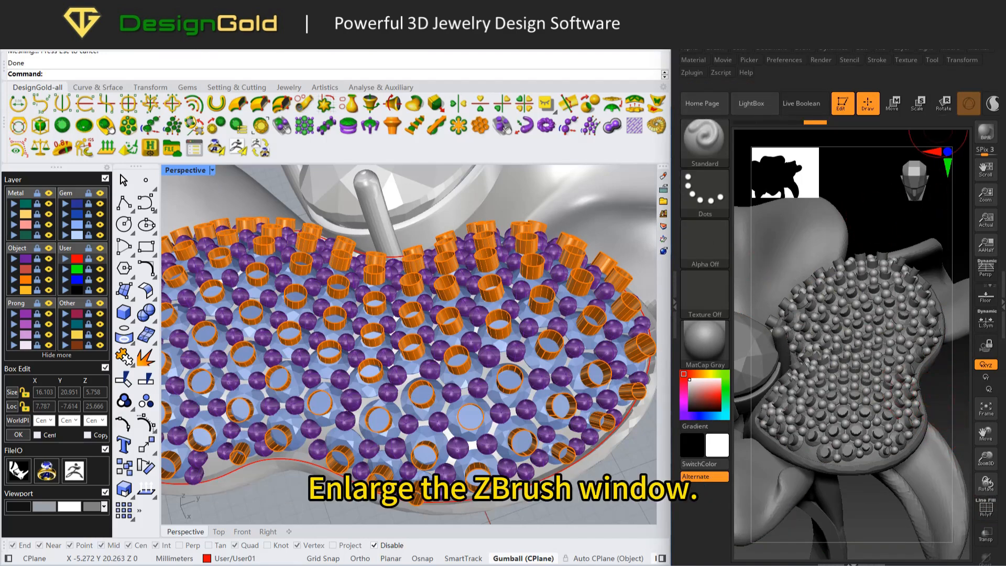
{"action": "left_click", "coordinate": [979, 40]}
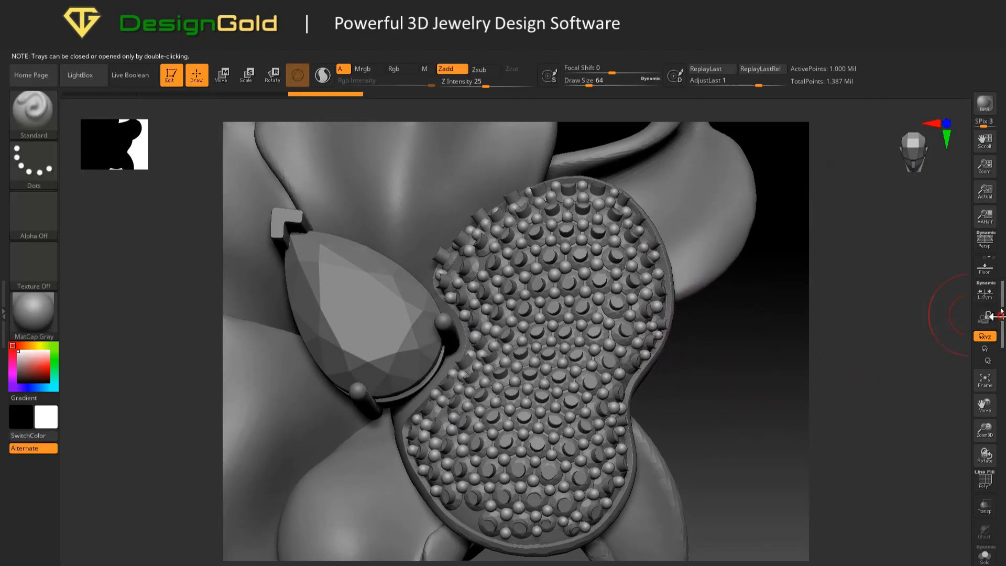
{"action": "left_click", "coordinate": [1002, 314]}
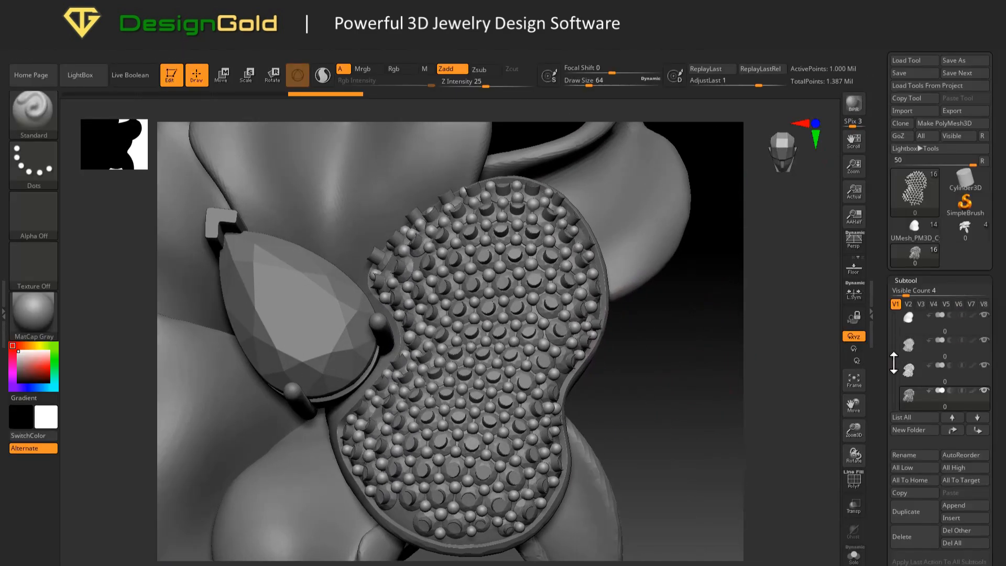
- Select the cutters subtool and close the holes in its mesh
{"action": "left_click", "coordinate": [924, 355]}
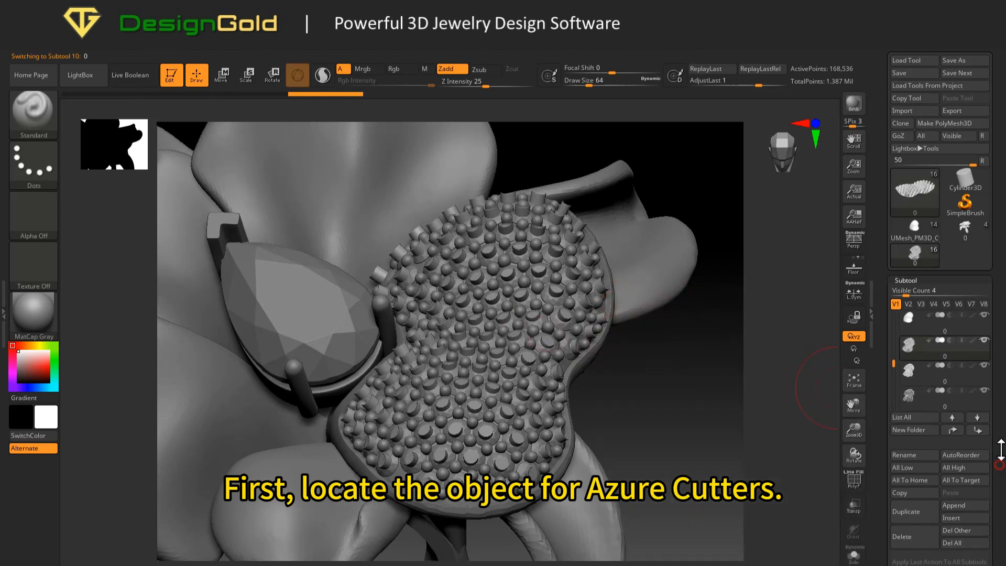
{"action": "left_click_drag", "start_coordinate": [1000, 465], "coordinate": [1000, 239]}
{"action": "left_click", "coordinate": [926, 500]}
{"action": "left_click", "coordinate": [915, 279]}
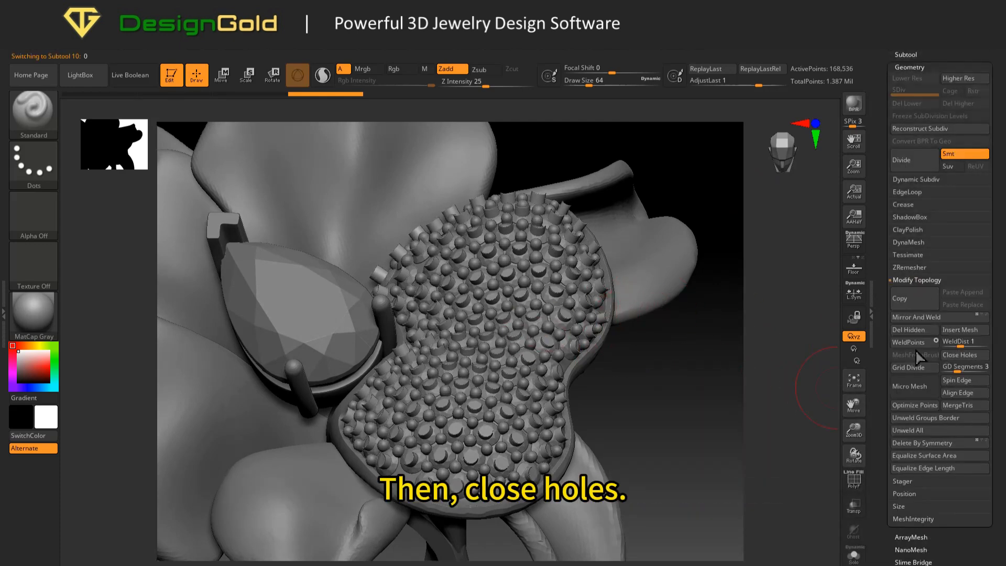
{"action": "left_click", "coordinate": [951, 355]}
{"action": "left_click_drag", "start_coordinate": [698, 370], "coordinate": [743, 334]}
- Reorder the subtools so the stones sit above the new petal mesh and the cutters come below it
{"action": "left_click_drag", "start_coordinate": [1001, 223], "coordinate": [997, 367]}
{"action": "left_click", "coordinate": [896, 278]}
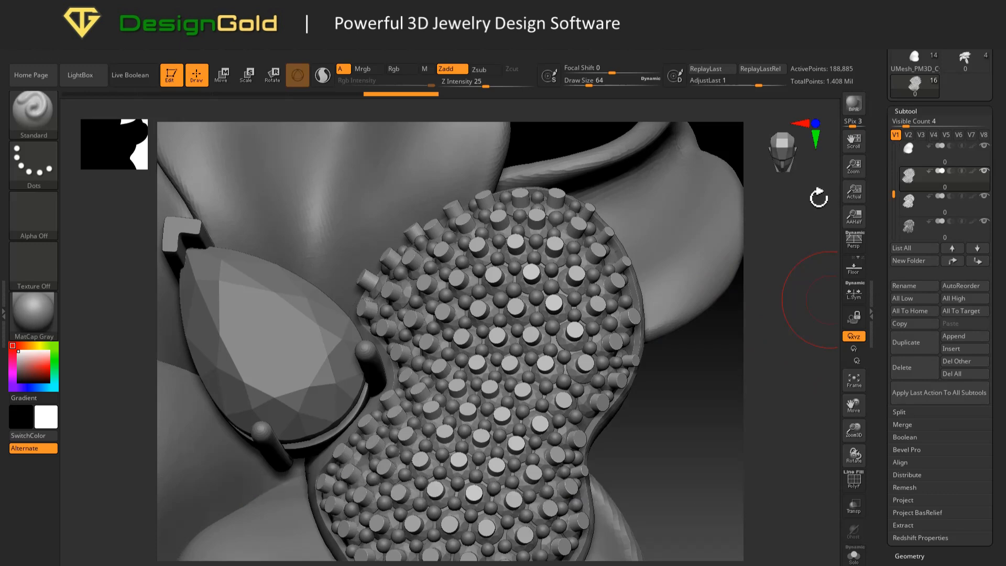
{"action": "left_click", "coordinate": [938, 204]}
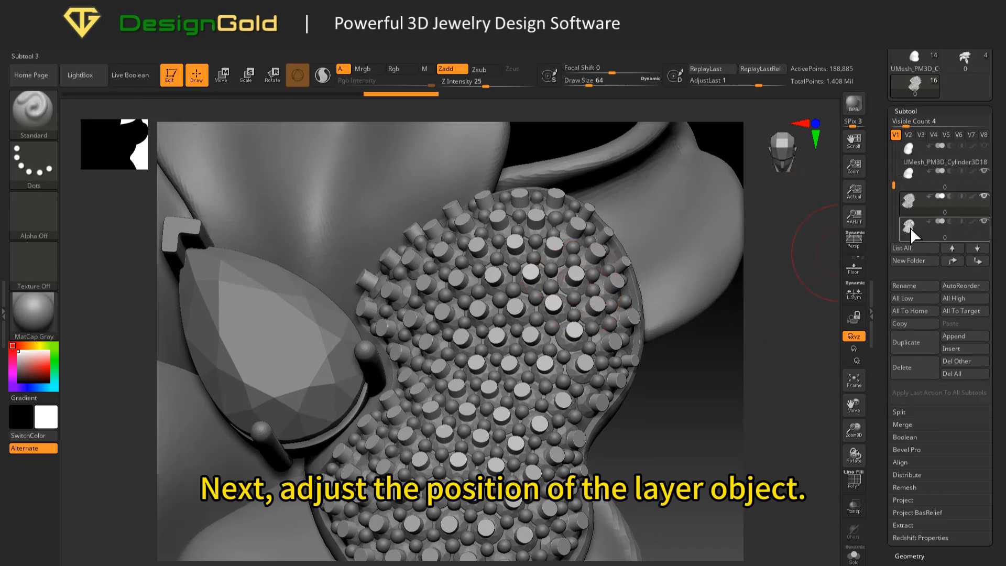
{"action": "left_click", "coordinate": [931, 180]}
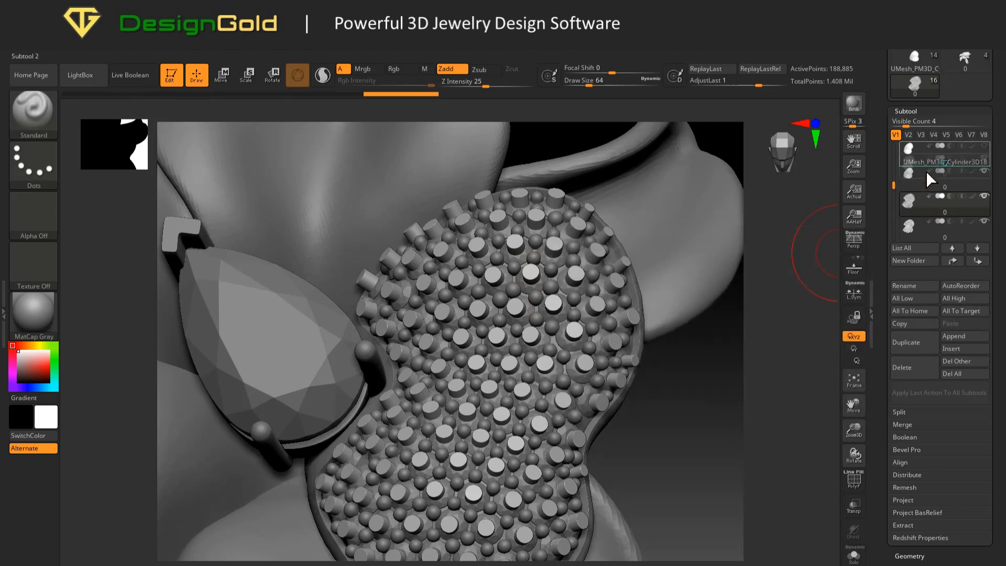
{"action": "left_click", "coordinate": [931, 205]}
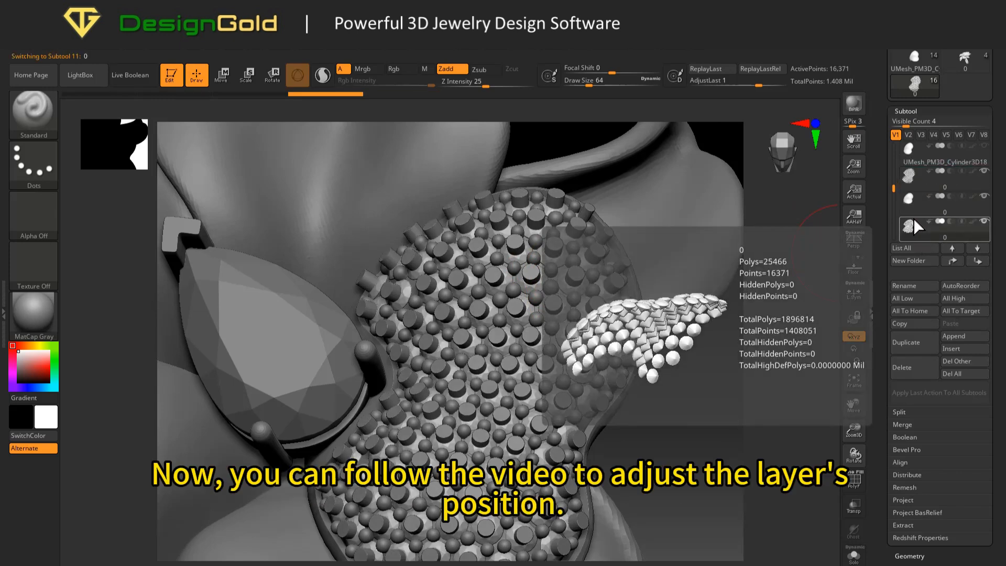
{"action": "left_click_drag", "start_coordinate": [934, 186], "coordinate": [922, 205]}
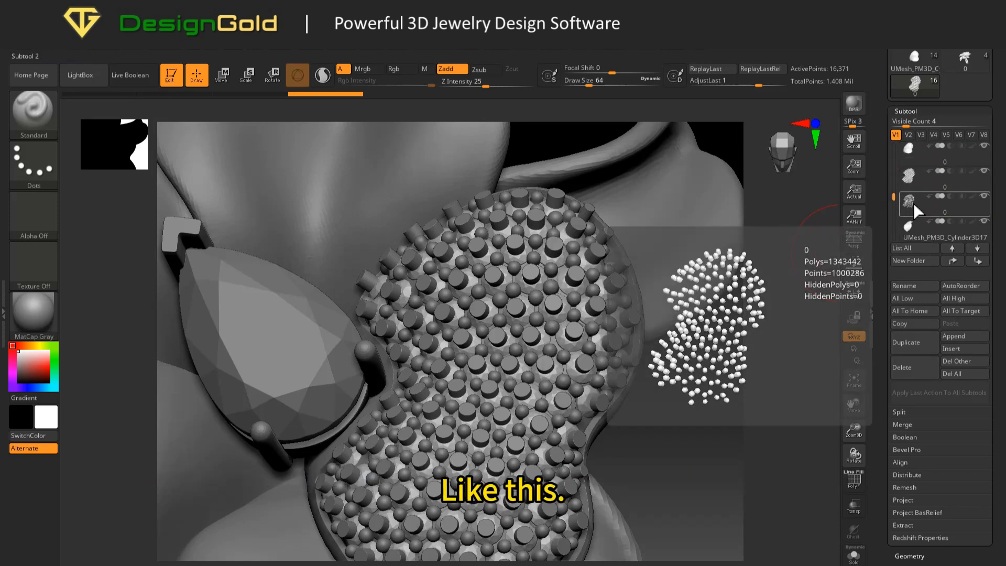
- Move the prongs subtool above the cutters and set the cutters to Boolean subtraction
{"action": "left_click_drag", "start_coordinate": [899, 194], "coordinate": [922, 179]}
{"action": "left_click", "coordinate": [920, 211]}
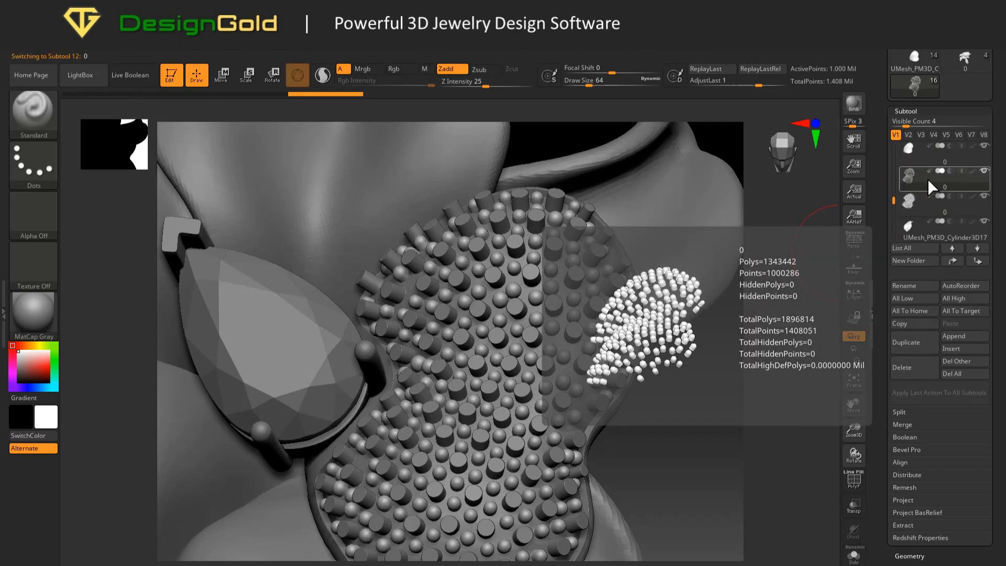
{"action": "left_click", "coordinate": [950, 197]}
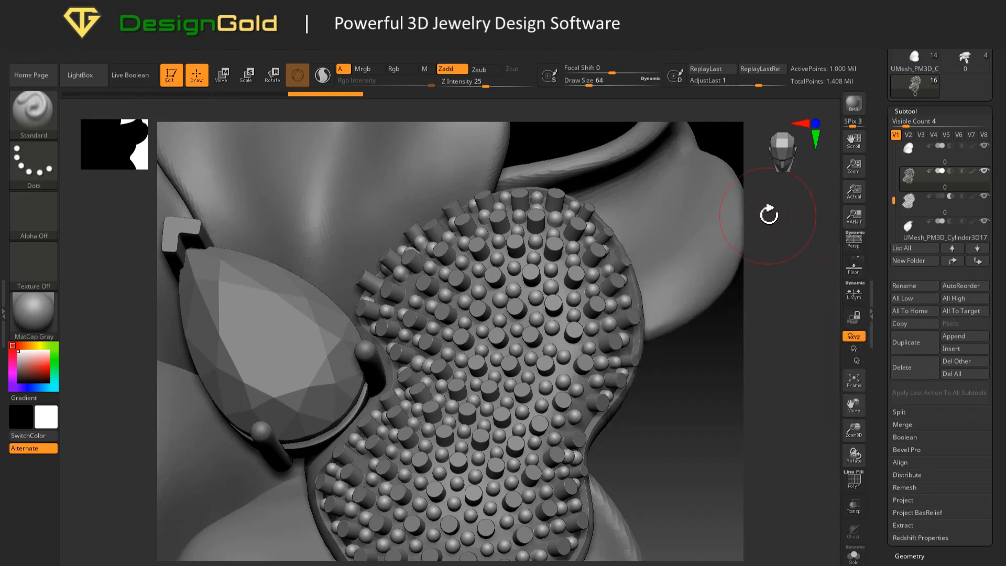
- Make UMesh_PM3D_Cylinder3D17 the active subtool and turn on Live Boolean
{"action": "left_click", "coordinate": [930, 238]}
{"action": "left_click_drag", "start_coordinate": [895, 200], "coordinate": [895, 150]}
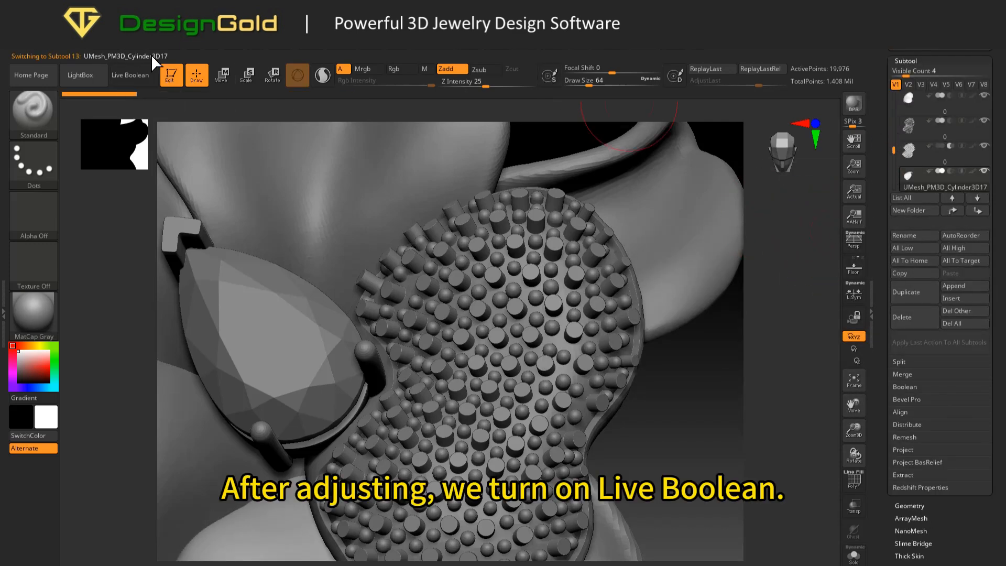
{"action": "left_click", "coordinate": [130, 78]}
- Inspect the cutter openings on the underside of the paved petal, picking neighbouring subtools along the way
{"action": "right_click_drag", "start_coordinate": [627, 390], "coordinate": [549, 373]}
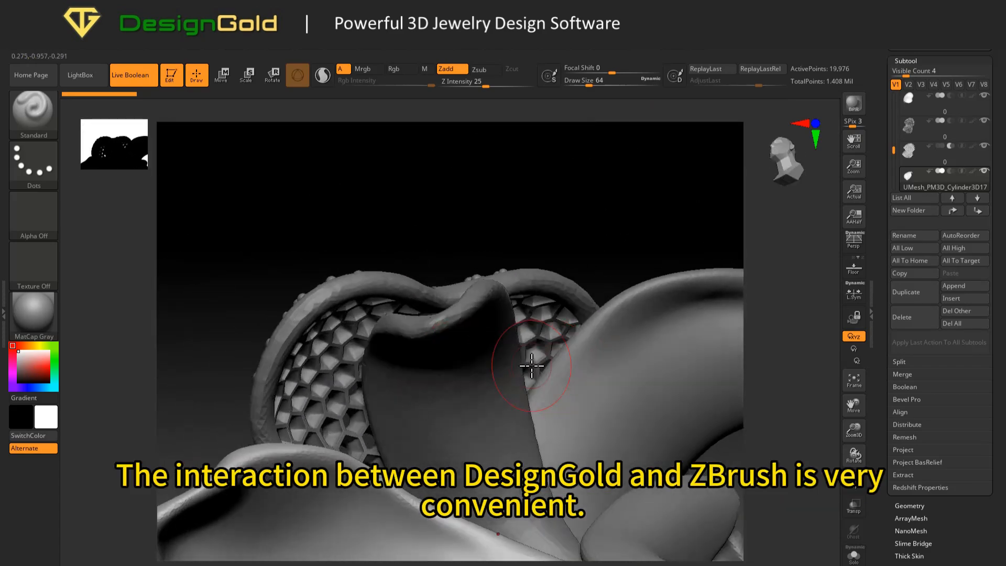
{"action": "left_click", "coordinate": [663, 300], "text": "alt"}
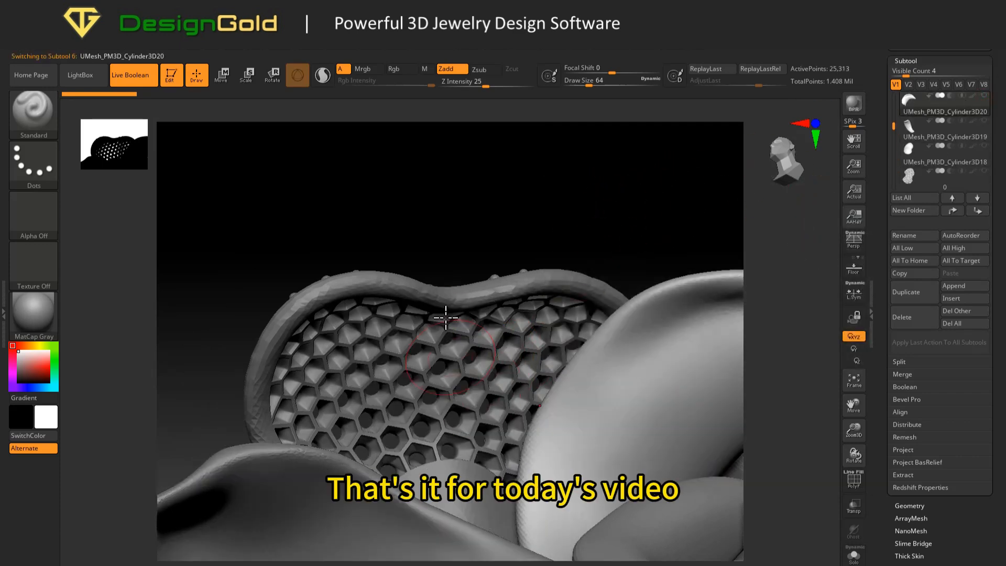
{"action": "left_click", "coordinate": [471, 291], "text": "alt"}
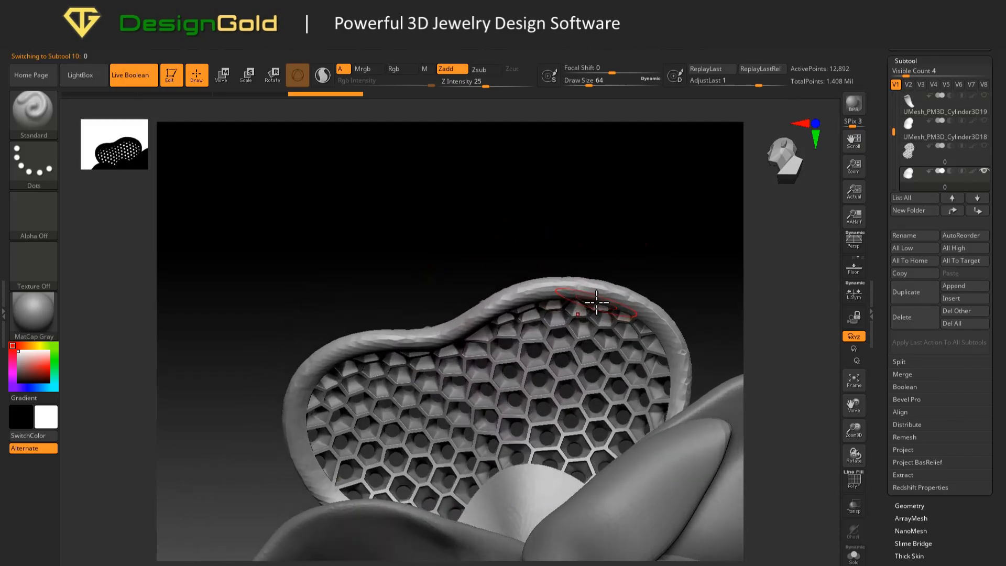
{"action": "right_click_drag", "start_coordinate": [597, 303], "coordinate": [656, 283]}
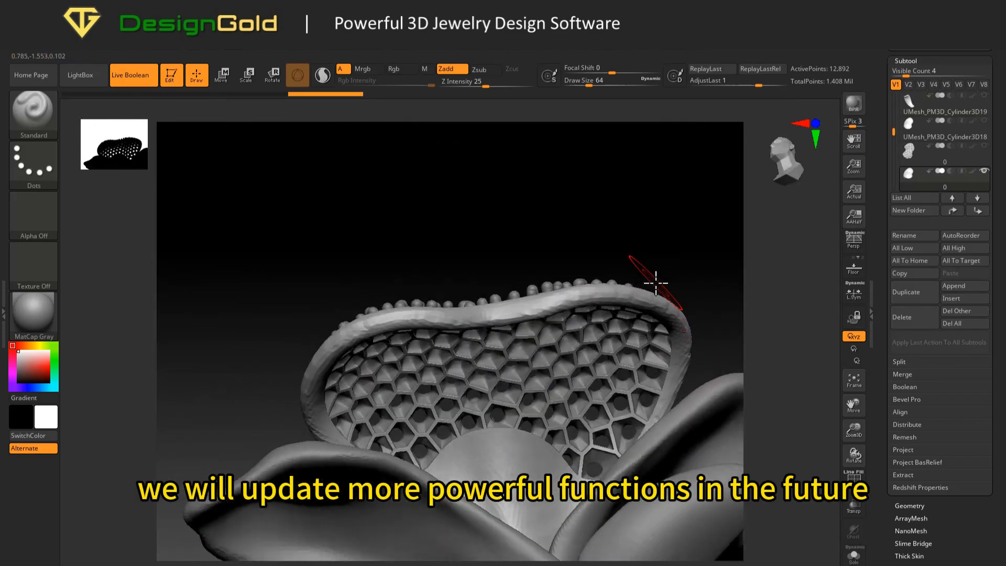